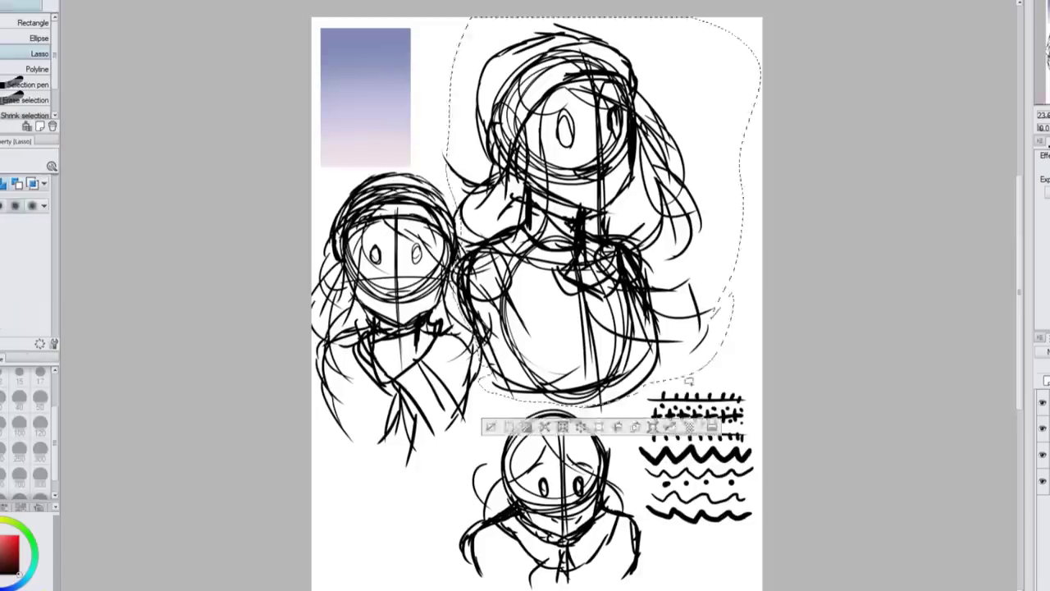
Sketch the head shape with jaw, ear oval and facial guidelines over the faded blue rough of the three-quarter-view character
{"action": "scroll", "coordinate": [414, 141], "scroll_direction": "up", "scroll_amount": 3}
{"action": "mouse_move", "coordinate": [423, 205]}
{"action": "left_mouse_down"}
{"action": "mouse_move", "coordinate": [598, 123]}
{"action": "mouse_move", "coordinate": [648, 195]}
{"action": "left_mouse_up"}
{"action": "left_click_drag", "start_coordinate": [555, 78], "coordinate": [571, 336]}
{"action": "left_click_drag", "start_coordinate": [418, 146], "coordinate": [526, 71]}
{"action": "left_click_drag", "start_coordinate": [507, 280], "coordinate": [564, 297]}
{"action": "left_click_drag", "start_coordinate": [605, 108], "coordinate": [611, 246]}
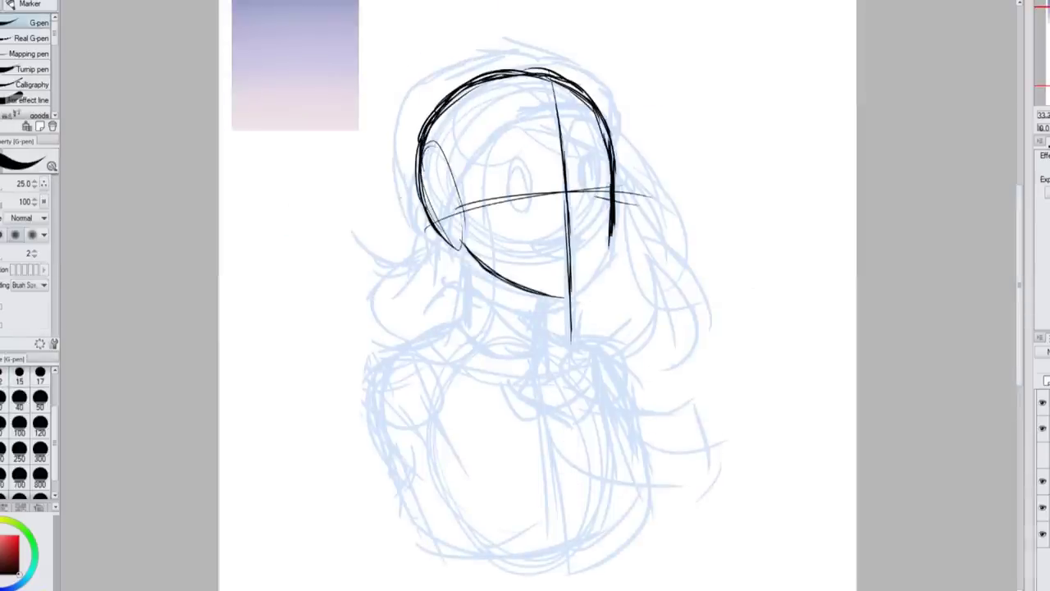
Sketch both oval eyes with thick upper lids, lashes and arched eyebrows along the eye guideline
{"action": "mouse_move", "coordinate": [483, 76]}
{"action": "left_mouse_down"}
{"action": "mouse_move", "coordinate": [611, 182]}
{"action": "mouse_move", "coordinate": [606, 153]}
{"action": "left_mouse_up"}
{"action": "left_click_drag", "start_coordinate": [607, 160], "coordinate": [619, 169]}
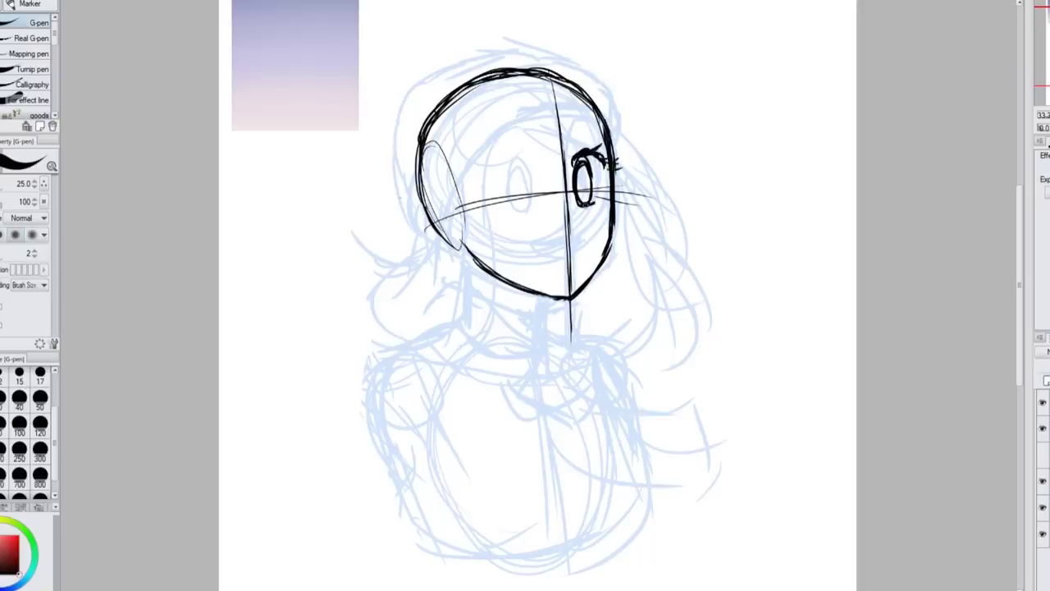
{"action": "left_click_drag", "start_coordinate": [472, 176], "coordinate": [541, 161]}
{"action": "left_click_drag", "start_coordinate": [521, 160], "coordinate": [520, 162]}
{"action": "left_click_drag", "start_coordinate": [584, 161], "coordinate": [588, 201]}
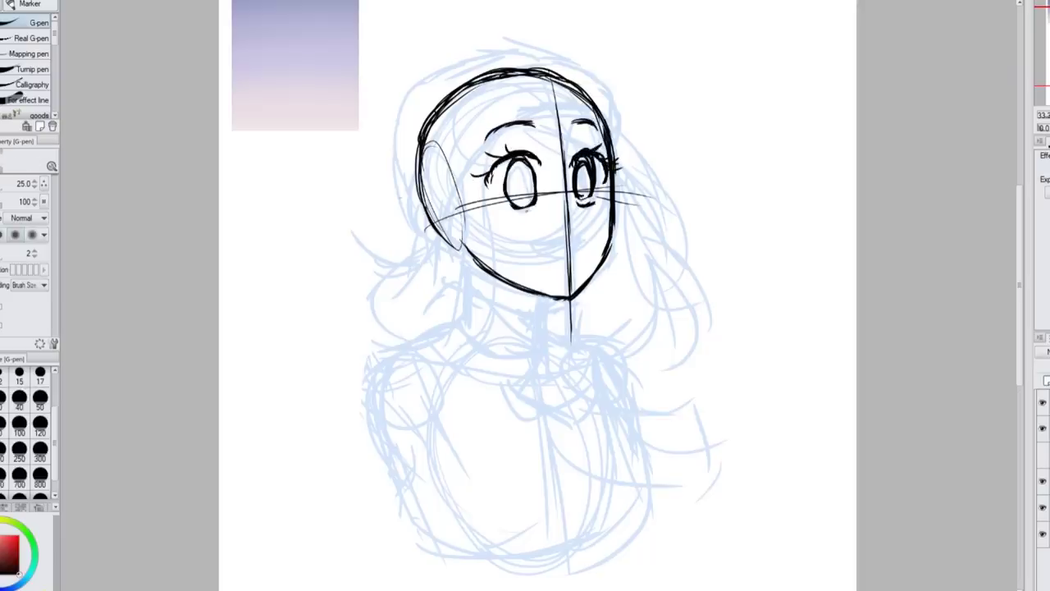
Reposition the near eye with a transform and sketch the nose, slightly open mouth and ear
{"action": "key", "text": "ctrl+t"}
{"action": "key", "text": "Return"}
{"action": "left_click_drag", "start_coordinate": [525, 254], "coordinate": [574, 247]}
{"action": "key", "text": "ctrl+t"}
{"action": "key", "text": "Return"}
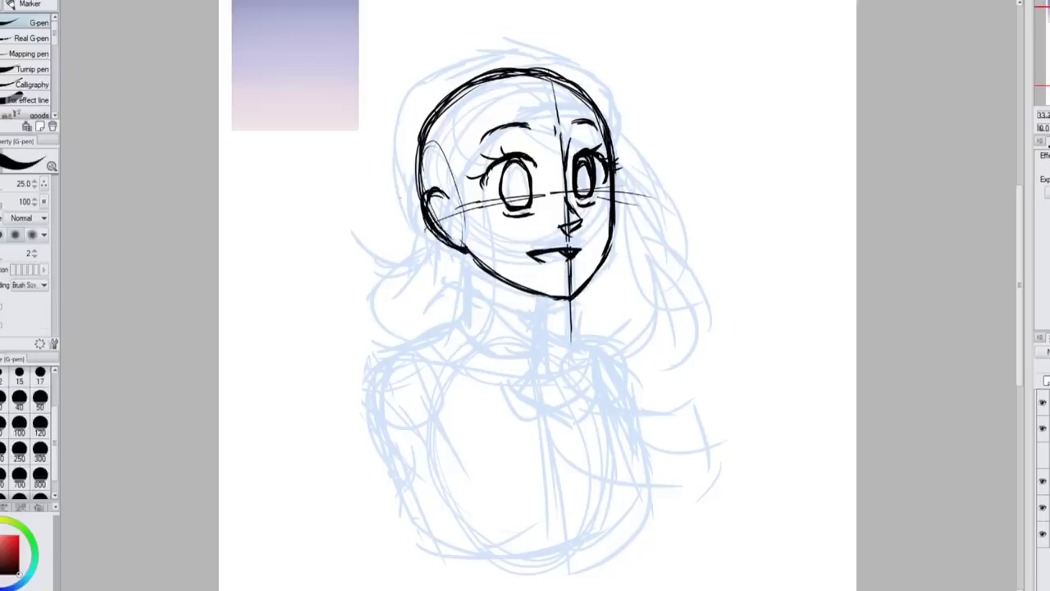
Sketch the neck, the start of both shoulders and the torso's curved centre line
{"action": "left_click_drag", "start_coordinate": [525, 354], "coordinate": [561, 565]}
{"action": "left_click_drag", "start_coordinate": [463, 308], "coordinate": [406, 351]}
{"action": "left_click_drag", "start_coordinate": [538, 327], "coordinate": [584, 343]}
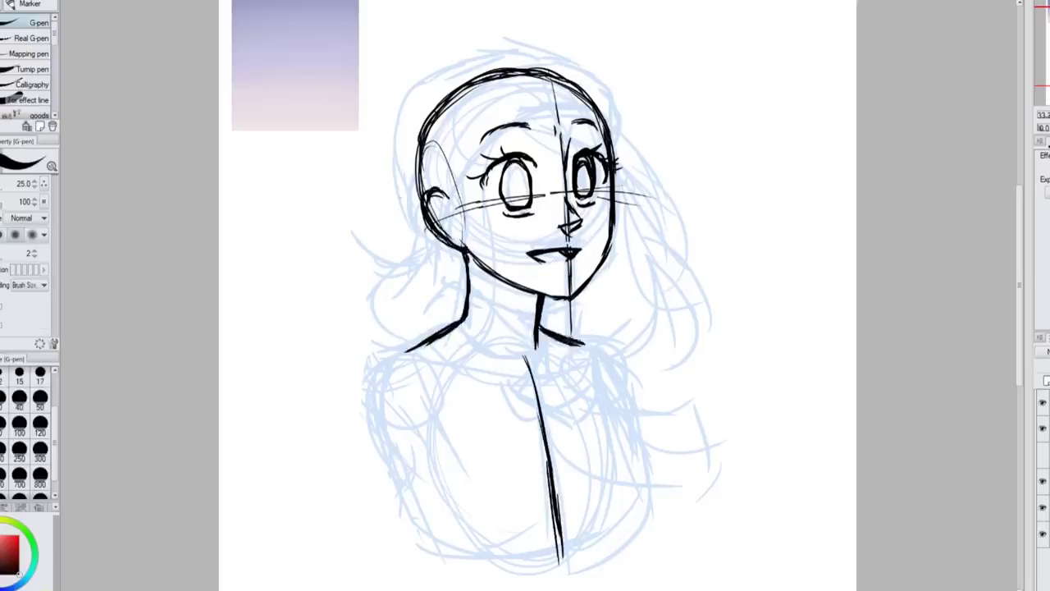
Draw a slanted shoulder guideline across the chest and outline the torso down to the waist
{"action": "left_click_drag", "start_coordinate": [404, 380], "coordinate": [710, 351]}
{"action": "mouse_move", "coordinate": [566, 334]}
{"action": "left_mouse_down"}
{"action": "mouse_move", "coordinate": [597, 344]}
{"action": "mouse_move", "coordinate": [615, 525]}
{"action": "left_mouse_up"}
{"action": "key", "text": "ctrl+z"}
{"action": "left_click_drag", "start_coordinate": [399, 355], "coordinate": [539, 566]}
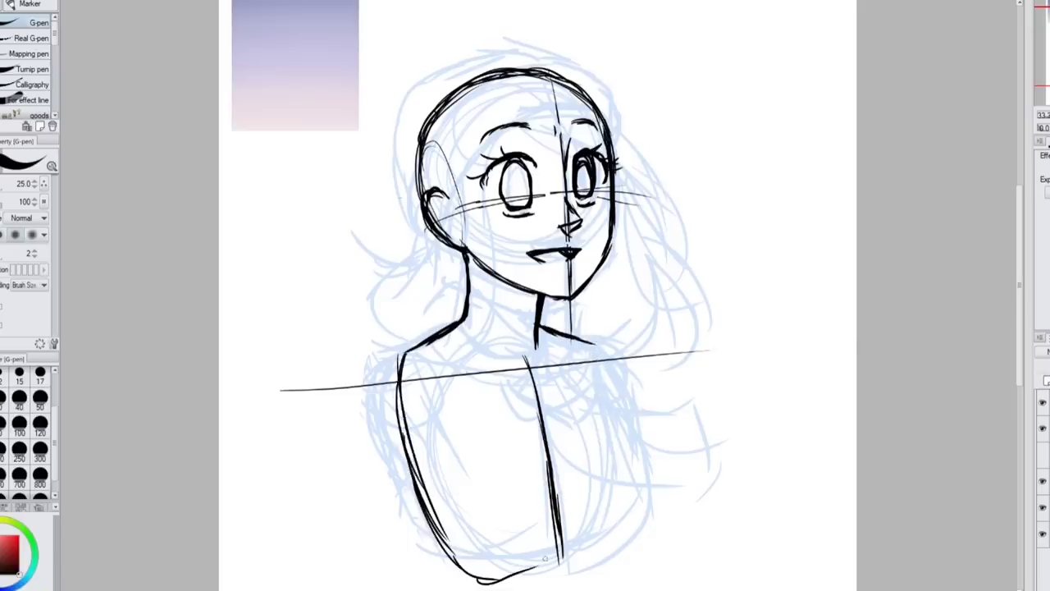
{"action": "left_click_drag", "start_coordinate": [601, 349], "coordinate": [611, 565]}
{"action": "mouse_move", "coordinate": [524, 566]}
{"action": "left_mouse_down"}
{"action": "mouse_move", "coordinate": [601, 517]}
{"action": "mouse_move", "coordinate": [614, 548]}
{"action": "left_mouse_up"}
Sketch the near shoulder joint and both upper arms, reinforcing the shoulder slopes and torso sides
{"action": "left_click_drag", "start_coordinate": [397, 374], "coordinate": [414, 505]}
{"action": "left_click_drag", "start_coordinate": [538, 360], "coordinate": [600, 343]}
{"action": "left_click_drag", "start_coordinate": [410, 350], "coordinate": [369, 483]}
{"action": "mouse_move", "coordinate": [426, 406]}
{"action": "left_mouse_down"}
{"action": "mouse_move", "coordinate": [420, 507]}
{"action": "mouse_move", "coordinate": [414, 492]}
{"action": "left_mouse_up"}
{"action": "left_click_drag", "start_coordinate": [370, 411], "coordinate": [324, 582]}
{"action": "left_click_drag", "start_coordinate": [423, 484], "coordinate": [398, 580]}
{"action": "left_click_drag", "start_coordinate": [542, 326], "coordinate": [616, 351]}
{"action": "left_click_drag", "start_coordinate": [602, 348], "coordinate": [661, 497]}
{"action": "left_click_drag", "start_coordinate": [603, 369], "coordinate": [622, 496]}
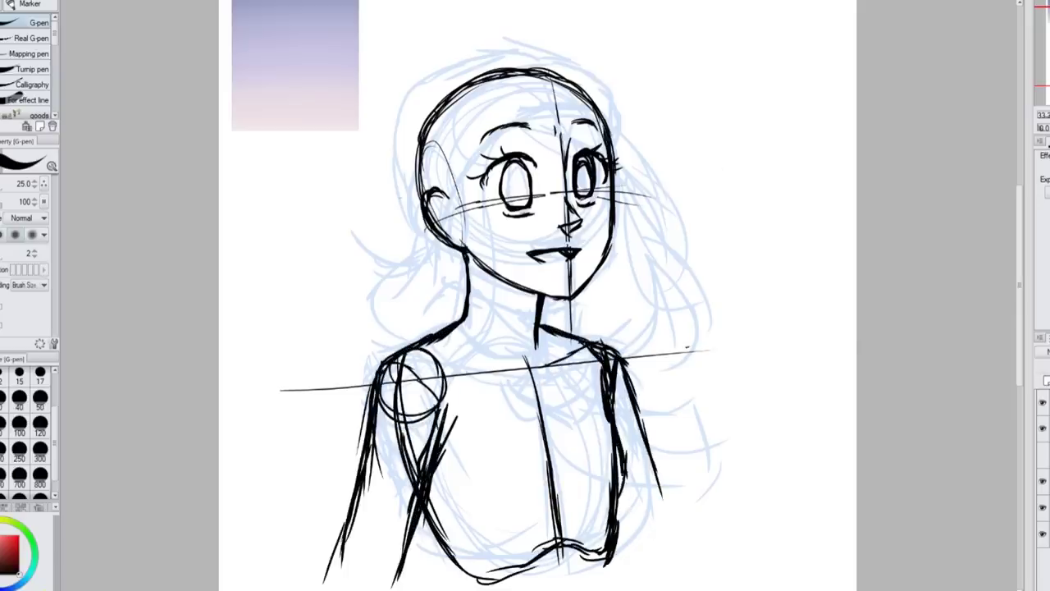
Add the far shoulder circle, extend both arms, strengthen the torso lines and fill in the eyes' pupils and highlights
{"action": "left_click_drag", "start_coordinate": [603, 449], "coordinate": [617, 502]}
{"action": "left_click_drag", "start_coordinate": [541, 475], "coordinate": [531, 517]}
{"action": "left_click_drag", "start_coordinate": [587, 347], "coordinate": [627, 463]}
{"action": "key", "text": "ctrl+minus"}
{"action": "left_click_drag", "start_coordinate": [424, 483], "coordinate": [338, 586]}
{"action": "left_click_drag", "start_coordinate": [443, 546], "coordinate": [613, 574]}
{"action": "left_click_drag", "start_coordinate": [603, 348], "coordinate": [660, 513]}
{"action": "mouse_move", "coordinate": [566, 340]}
{"action": "left_mouse_down"}
{"action": "mouse_move", "coordinate": [603, 414]}
{"action": "mouse_move", "coordinate": [589, 451]}
{"action": "left_mouse_up"}
{"action": "left_click_drag", "start_coordinate": [603, 376], "coordinate": [644, 504]}
{"action": "key", "text": "ctrl+plus"}
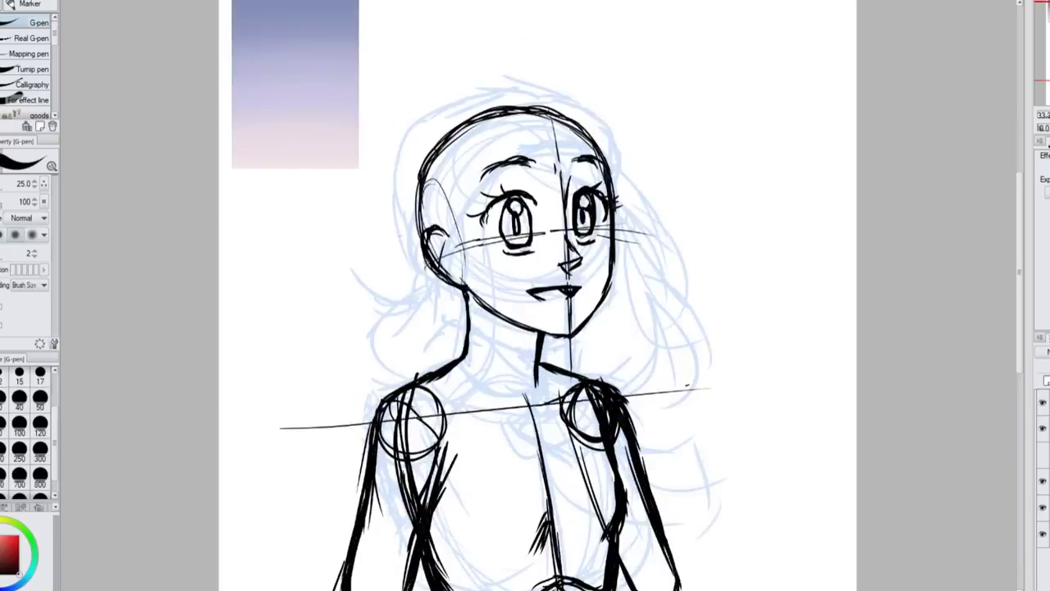
Sketch a knit beanie around the head with a curved brim, thick crown outline and a round pom-pom
{"action": "left_click_drag", "start_coordinate": [432, 269], "coordinate": [481, 177]}
{"action": "left_click_drag", "start_coordinate": [458, 200], "coordinate": [604, 148]}
{"action": "left_click_drag", "start_coordinate": [441, 228], "coordinate": [599, 142]}
{"action": "left_click_drag", "start_coordinate": [431, 269], "coordinate": [445, 233]}
{"action": "left_click_drag", "start_coordinate": [607, 162], "coordinate": [671, 192]}
{"action": "left_click_drag", "start_coordinate": [472, 119], "coordinate": [625, 155]}
{"action": "left_click_drag", "start_coordinate": [445, 138], "coordinate": [410, 283]}
{"action": "left_click_drag", "start_coordinate": [500, 103], "coordinate": [620, 153]}
{"action": "left_click_drag", "start_coordinate": [561, 94], "coordinate": [436, 144]}
{"action": "left_click_drag", "start_coordinate": [551, 90], "coordinate": [403, 246]}
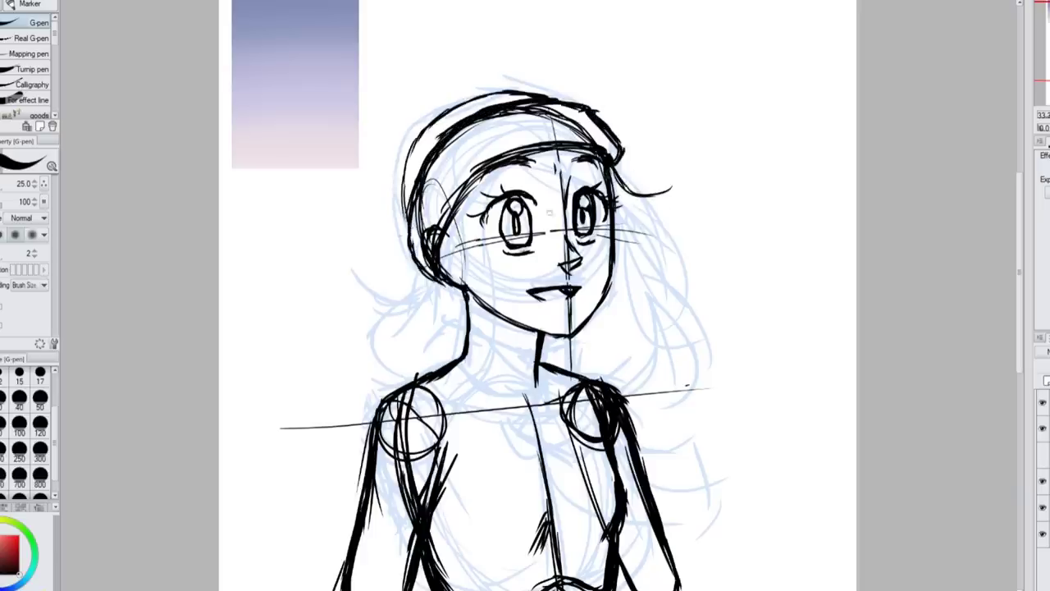
{"action": "mouse_move", "coordinate": [428, 119]}
{"action": "left_mouse_down"}
{"action": "mouse_move", "coordinate": [414, 282]}
{"action": "mouse_move", "coordinate": [574, 89]}
{"action": "mouse_move", "coordinate": [472, 82]}
{"action": "left_mouse_up"}
Sketch the swept fringe under the beanie's brim, side strands beside the face and an outward-flicking lock
{"action": "left_click_drag", "start_coordinate": [574, 155], "coordinate": [525, 205]}
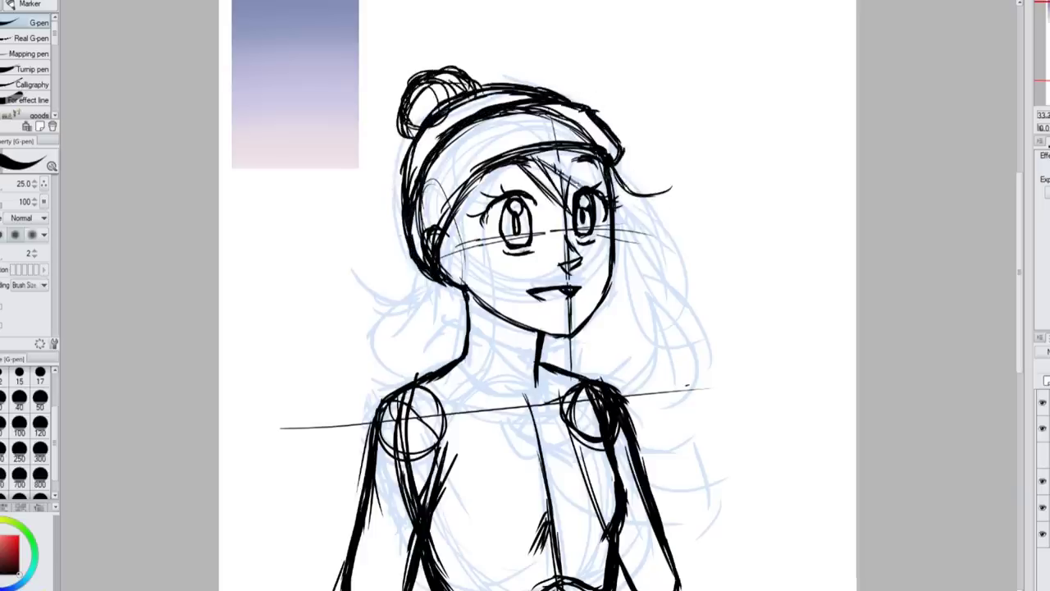
{"action": "left_click_drag", "start_coordinate": [607, 149], "coordinate": [546, 202]}
{"action": "left_click_drag", "start_coordinate": [607, 164], "coordinate": [673, 190]}
{"action": "left_click_drag", "start_coordinate": [496, 172], "coordinate": [453, 264]}
{"action": "left_click_drag", "start_coordinate": [617, 128], "coordinate": [627, 243]}
{"action": "left_click_drag", "start_coordinate": [690, 213], "coordinate": [681, 387]}
{"action": "key", "text": "ctrl+z"}
Draw long hair strands falling past both shoulders and a flicked lock behind the ear
{"action": "left_click_drag", "start_coordinate": [464, 250], "coordinate": [486, 504]}
{"action": "left_click_drag", "start_coordinate": [616, 208], "coordinate": [656, 365]}
{"action": "left_click_drag", "start_coordinate": [485, 369], "coordinate": [447, 506]}
{"action": "left_click_drag", "start_coordinate": [660, 287], "coordinate": [624, 451]}
{"action": "left_click_drag", "start_coordinate": [632, 267], "coordinate": [623, 434]}
{"action": "left_click_drag", "start_coordinate": [430, 271], "coordinate": [386, 345]}
{"action": "key", "text": "ctrl+z"}
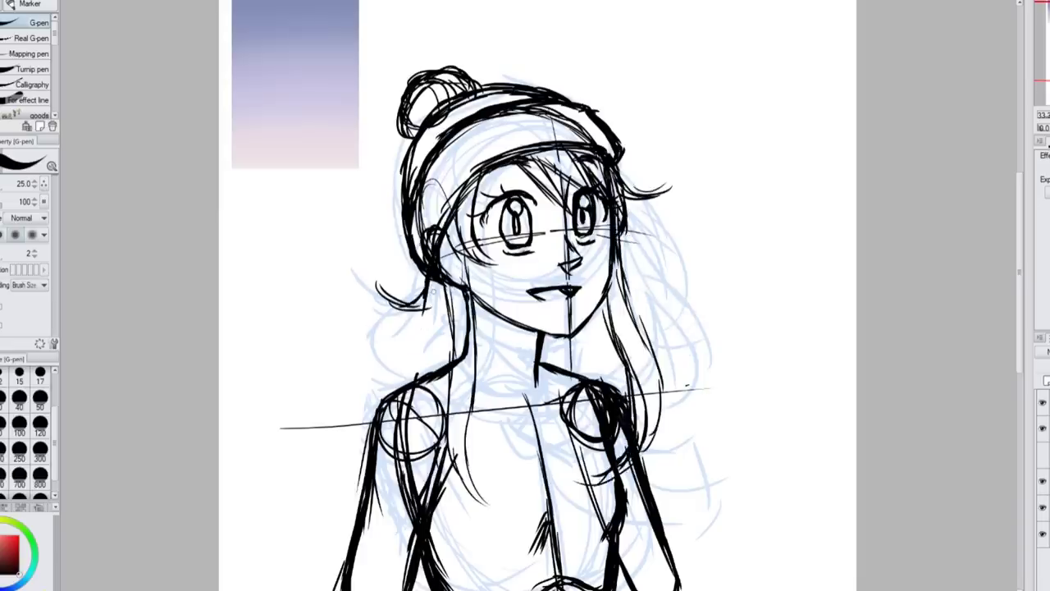
Add volume to the long hair with wavy outer strands on both sides of the neck
{"action": "left_click_drag", "start_coordinate": [380, 279], "coordinate": [410, 395]}
{"action": "left_click_drag", "start_coordinate": [447, 300], "coordinate": [414, 378]}
{"action": "left_click_drag", "start_coordinate": [632, 262], "coordinate": [685, 337]}
{"action": "left_click_drag", "start_coordinate": [653, 270], "coordinate": [668, 422]}
{"action": "left_click_drag", "start_coordinate": [425, 283], "coordinate": [379, 398]}
{"action": "left_click_drag", "start_coordinate": [426, 292], "coordinate": [351, 419]}
{"action": "left_click_drag", "start_coordinate": [389, 357], "coordinate": [351, 434]}
{"action": "left_click_drag", "start_coordinate": [475, 257], "coordinate": [468, 345]}
Refine the pom-pom and divide the beanie into sections with curved ribs from brim to crown
{"action": "left_click_drag", "start_coordinate": [410, 69], "coordinate": [428, 99]}
{"action": "left_click_drag", "start_coordinate": [414, 116], "coordinate": [400, 131]}
{"action": "left_click_drag", "start_coordinate": [588, 105], "coordinate": [579, 137]}
{"action": "mouse_move", "coordinate": [548, 115]}
{"action": "left_mouse_down"}
{"action": "mouse_move", "coordinate": [531, 143]}
{"action": "mouse_move", "coordinate": [484, 159]}
{"action": "left_mouse_up"}
{"action": "left_click_drag", "start_coordinate": [464, 141], "coordinate": [449, 185]}
{"action": "left_click_drag", "start_coordinate": [429, 130], "coordinate": [422, 169]}
{"action": "left_click_drag", "start_coordinate": [434, 179], "coordinate": [425, 224]}
Sketch a scarf wrapped around the neck, crossing over the chest in a pointed fold
{"action": "scroll", "coordinate": [538, 328], "scroll_direction": "down", "scroll_amount": 2}
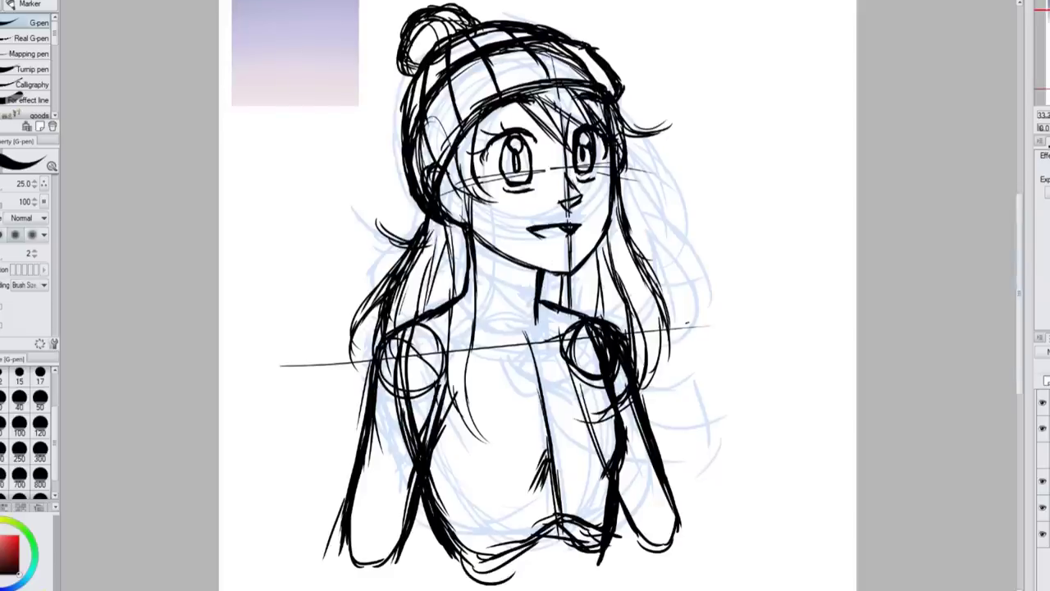
{"action": "left_click_drag", "start_coordinate": [543, 274], "coordinate": [565, 302]}
{"action": "left_click_drag", "start_coordinate": [543, 305], "coordinate": [524, 341]}
{"action": "left_click_drag", "start_coordinate": [495, 361], "coordinate": [538, 403]}
{"action": "left_click_drag", "start_coordinate": [557, 293], "coordinate": [591, 317]}
{"action": "left_click_drag", "start_coordinate": [585, 326], "coordinate": [576, 365]}
{"action": "left_click_drag", "start_coordinate": [433, 312], "coordinate": [513, 366]}
{"action": "left_click_drag", "start_coordinate": [563, 404], "coordinate": [550, 466]}
{"action": "key", "text": "ctrl+z"}
{"action": "left_click_drag", "start_coordinate": [502, 297], "coordinate": [533, 315]}
Sketch the scarf's hanging end down the front of the torso and thicken the neck fold's lower edge
{"action": "left_click_drag", "start_coordinate": [550, 472], "coordinate": [546, 538]}
{"action": "left_click_drag", "start_coordinate": [583, 382], "coordinate": [613, 467]}
{"action": "left_click_drag", "start_coordinate": [547, 421], "coordinate": [595, 517]}
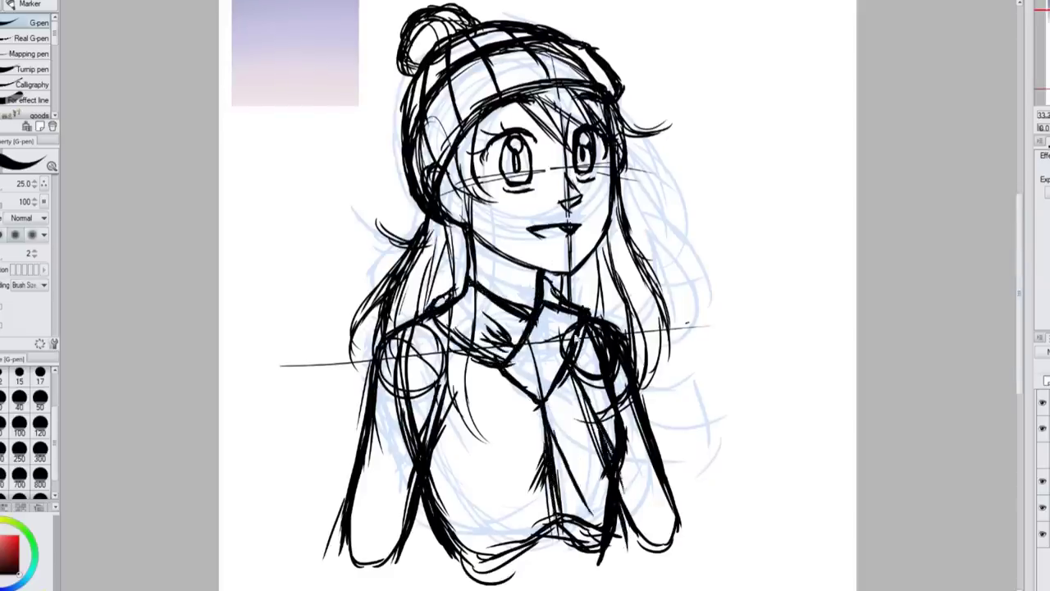
{"action": "left_click_drag", "start_coordinate": [584, 389], "coordinate": [602, 525]}
{"action": "left_click_drag", "start_coordinate": [545, 530], "coordinate": [554, 558]}
{"action": "left_click_drag", "start_coordinate": [502, 366], "coordinate": [564, 448]}
{"action": "left_click_drag", "start_coordinate": [620, 451], "coordinate": [627, 498]}
{"action": "key", "text": "ctrl+z"}
{"action": "left_click_drag", "start_coordinate": [489, 369], "coordinate": [538, 410]}
{"action": "left_click_drag", "start_coordinate": [487, 290], "coordinate": [510, 300]}
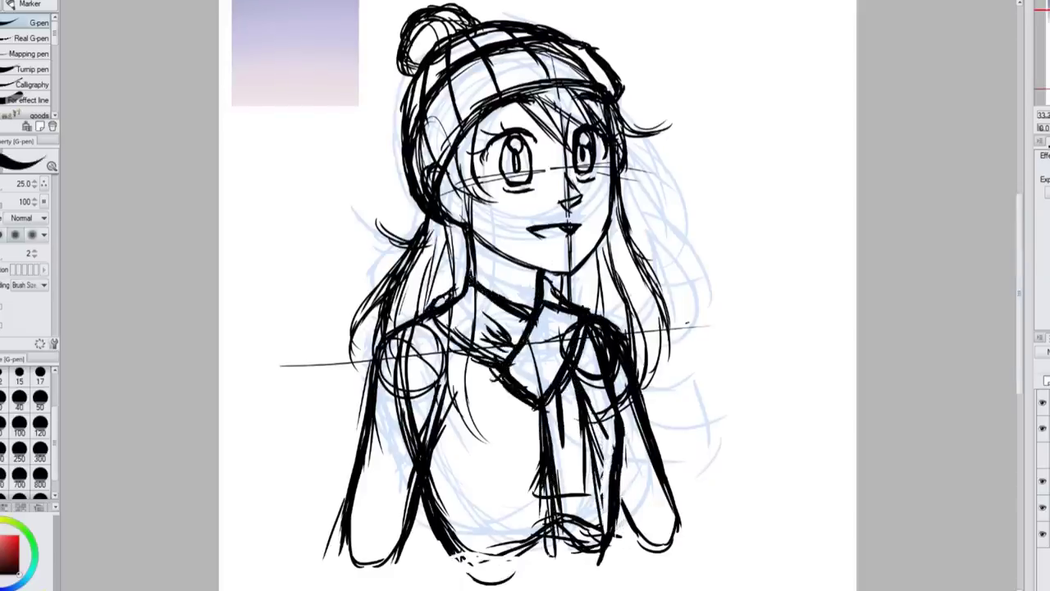
{"action": "key", "text": "ctrl+0"}
{"action": "key", "text": "ctrl+minus"}
{"action": "key", "text": "ctrl+minus"}
{"action": "key", "text": "ctrl+t"}
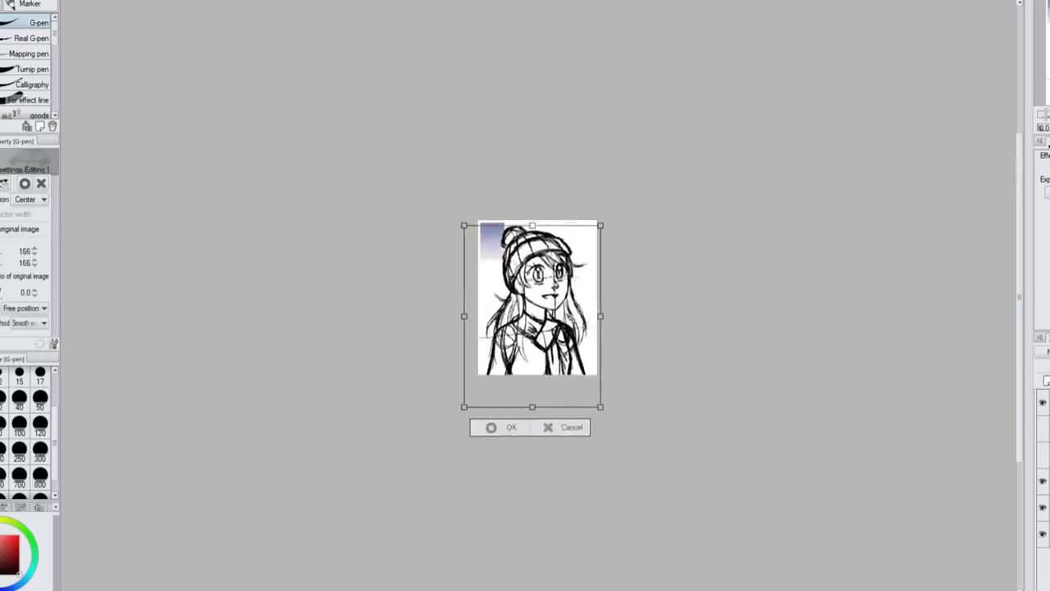
{"action": "key", "text": "Escape"}
Recolour the character sketch blue, mirror it and adjust lasso-selected parts of it with transforms
{"action": "key", "text": "ctrl+t"}
{"action": "key", "text": "Return"}
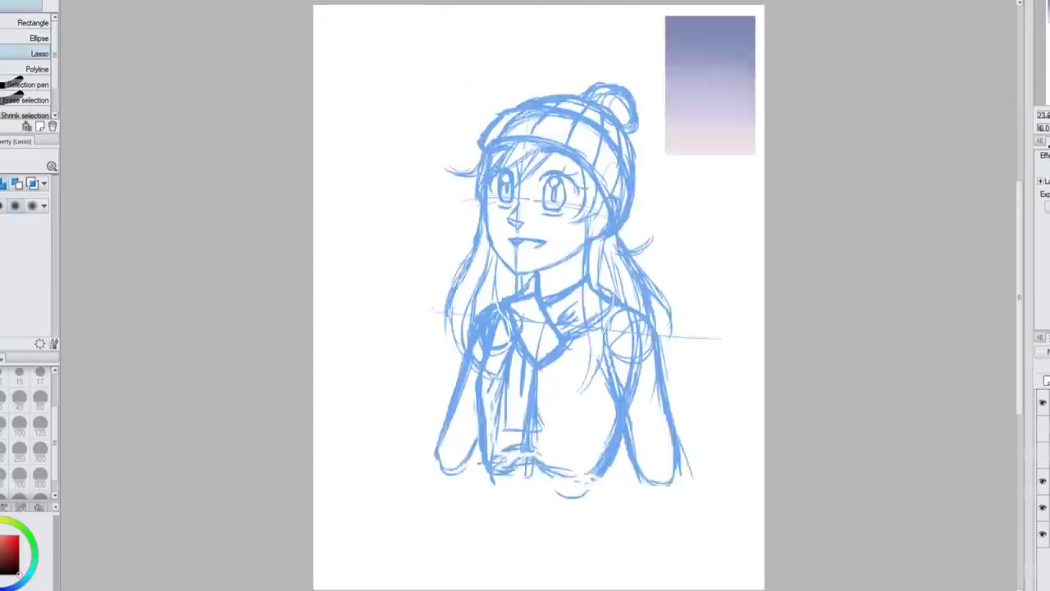
{"action": "key", "text": "ctrl+plus"}
{"action": "key", "text": "ctrl+t"}
{"action": "key", "text": "Return"}
{"action": "key", "text": "ctrl+t"}
{"action": "key", "text": "Return"}
{"action": "key", "text": "p"}
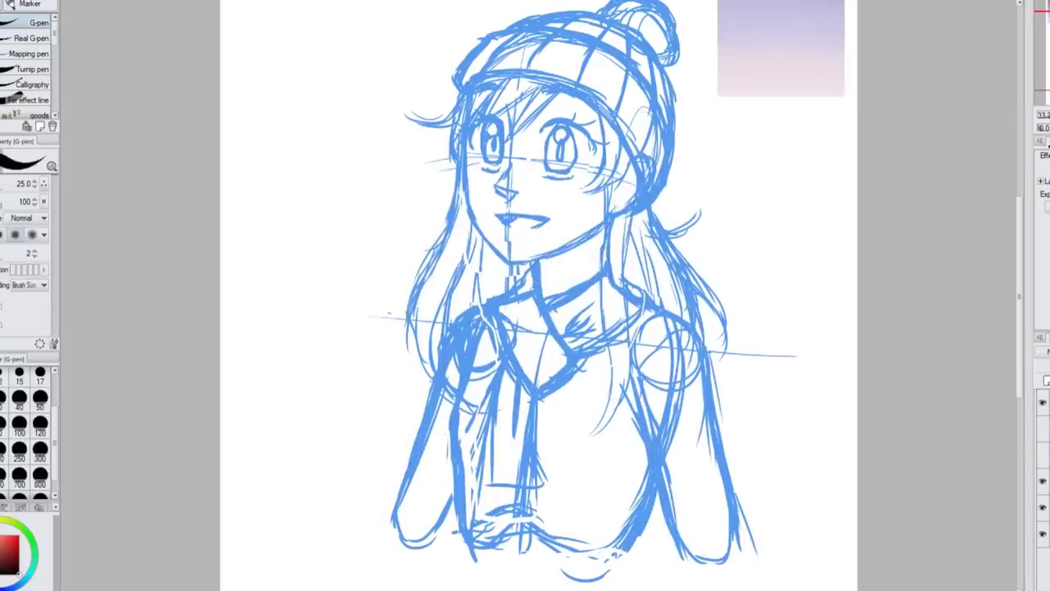
Check the blue sketch in mirrored view and fade its layer to a pale underlay for tracing
{"action": "key", "text": "h"}
{"action": "key", "text": "h"}
{"action": "left_click", "coordinate": [1043, 232]}
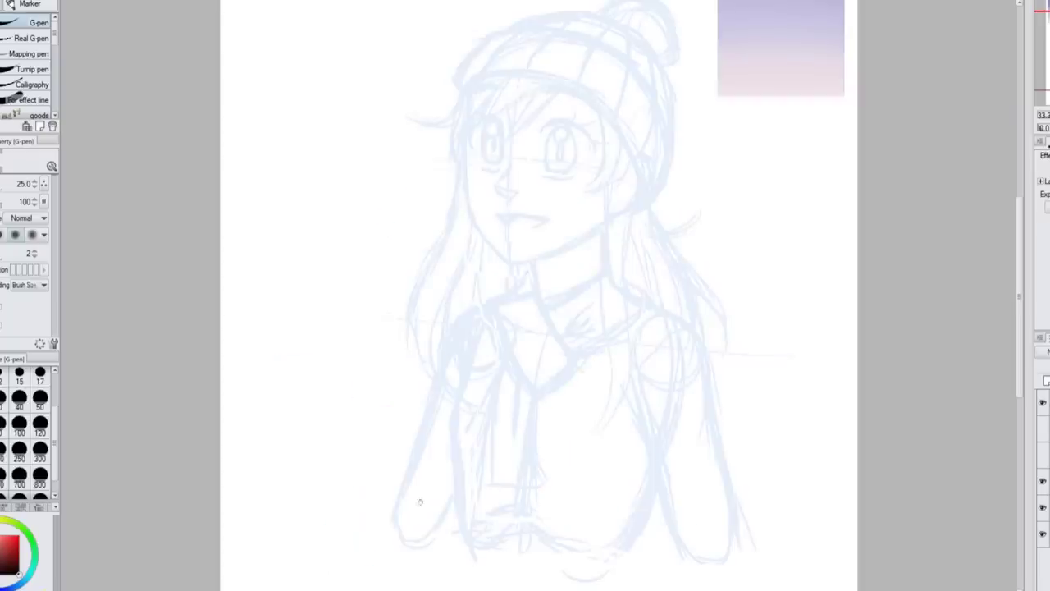
{"action": "key", "text": "ctrl+minus"}
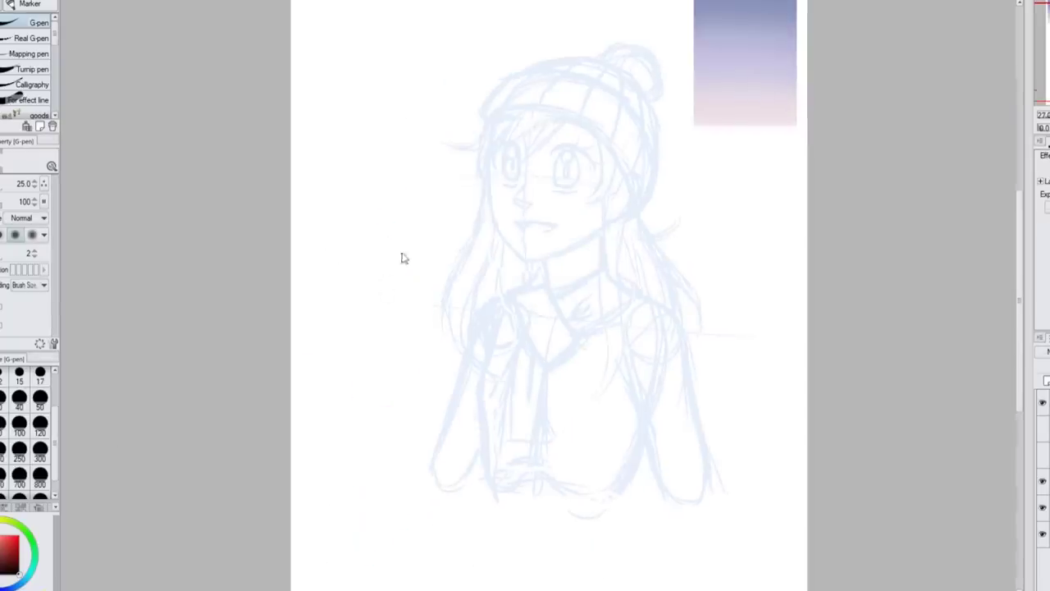
Set the G-pen size to 12 and place a thin circular head guide over the faded sketch
{"action": "key", "text": "ctrl+plus"}
{"action": "key", "text": "bracketleft"}
{"action": "key", "text": "bracketleft"}
{"action": "key", "text": "bracketleft"}
{"action": "key", "text": "bracketleft"}
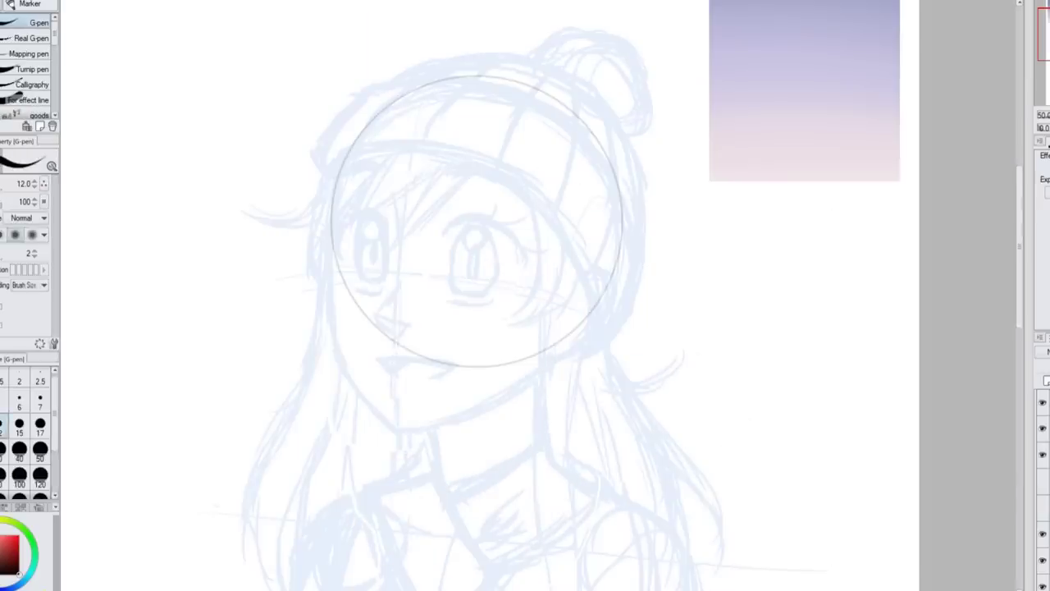
Draw the clean head outline along the circle guide, from crown through cheek and chin, and add the ear
{"action": "mouse_move", "coordinate": [365, 127]}
{"action": "left_mouse_down"}
{"action": "mouse_move", "coordinate": [333, 343]}
{"action": "mouse_move", "coordinate": [356, 250]}
{"action": "left_mouse_up"}
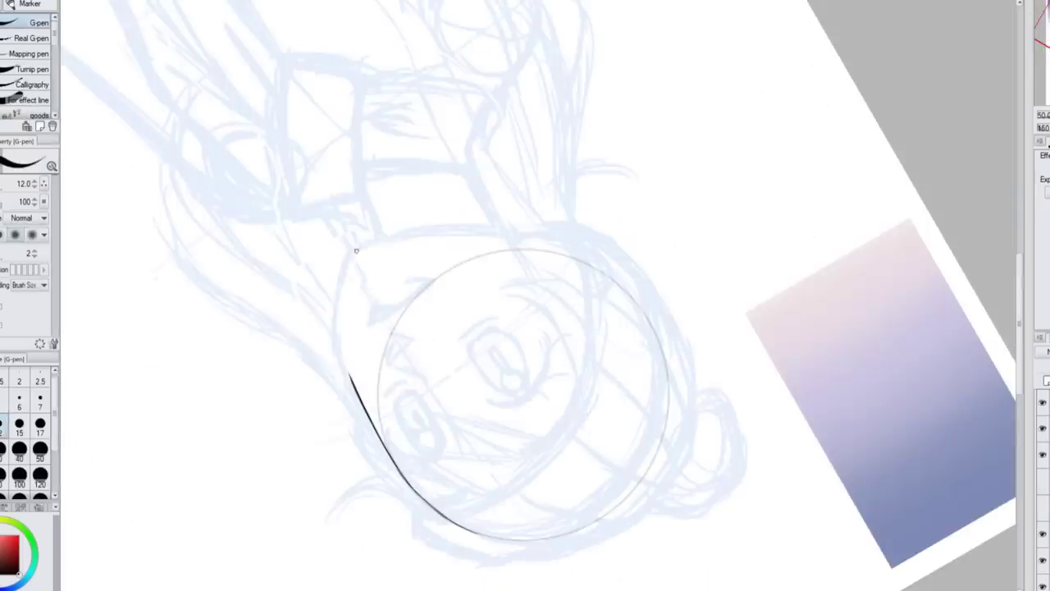
{"action": "left_click_drag", "start_coordinate": [446, 123], "coordinate": [481, 301]}
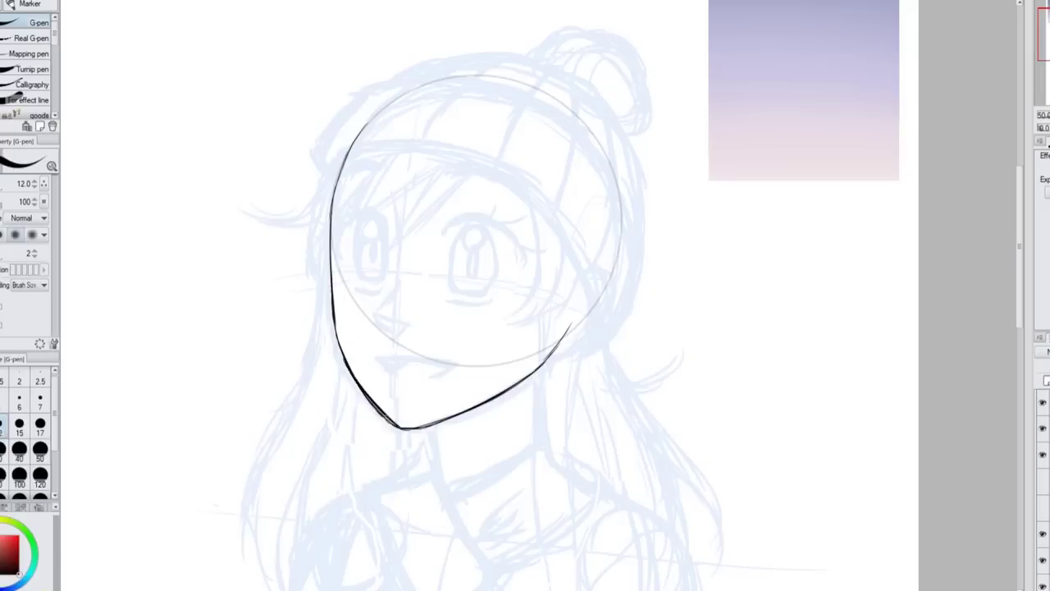
{"action": "key", "text": "h"}
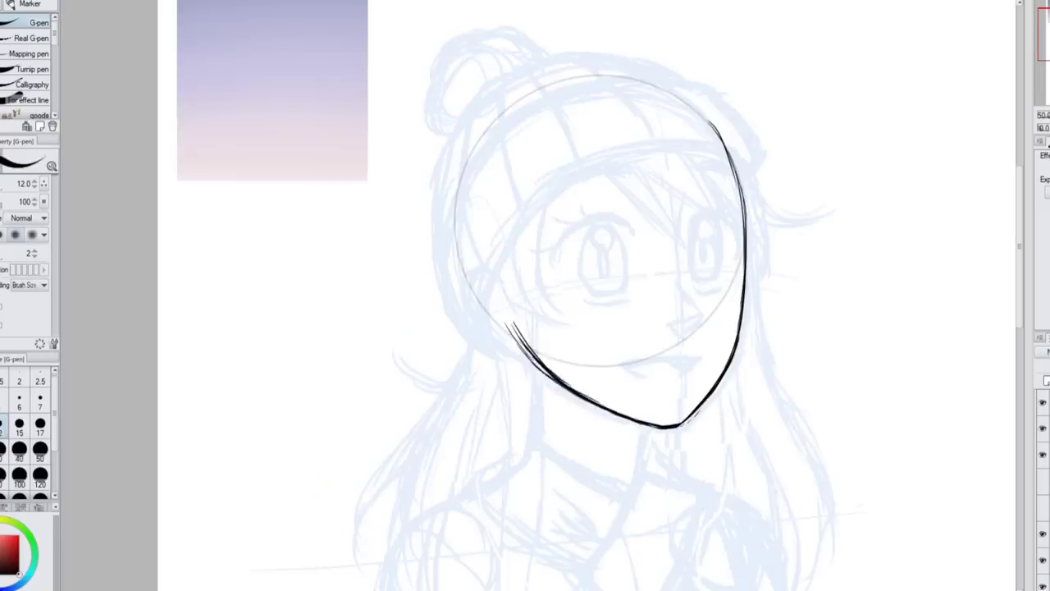
{"action": "left_click_drag", "start_coordinate": [710, 123], "coordinate": [515, 322]}
{"action": "left_click_drag", "start_coordinate": [490, 266], "coordinate": [521, 348]}
{"action": "key", "text": "h"}
{"action": "key", "text": "h"}
{"action": "scroll", "coordinate": [687, 281], "scroll_direction": "up", "scroll_amount": 1}
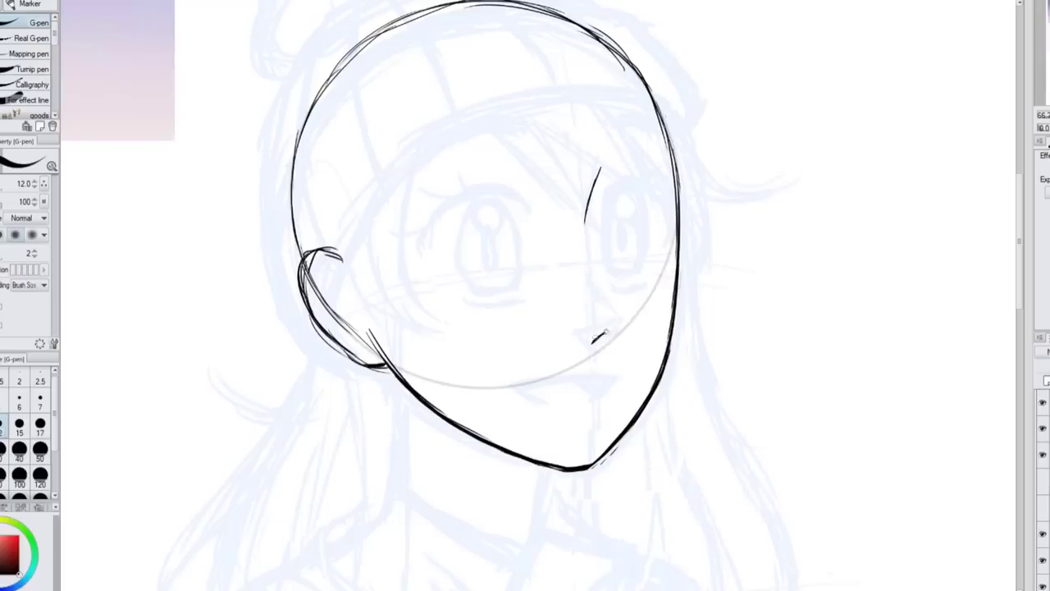
Draw the nose and the near eye's thick upper lash line with lashes and straight lower lid
{"action": "left_click_drag", "start_coordinate": [568, 334], "coordinate": [566, 328]}
{"action": "key", "text": "ctrl+d"}
{"action": "key", "text": "h"}
{"action": "scroll", "coordinate": [607, 246], "scroll_direction": "up", "scroll_amount": 1}
{"action": "left_click_drag", "start_coordinate": [550, 167], "coordinate": [645, 131]}
{"action": "left_click_drag", "start_coordinate": [553, 168], "coordinate": [712, 197]}
{"action": "left_click_drag", "start_coordinate": [590, 140], "coordinate": [718, 226]}
{"action": "left_click_drag", "start_coordinate": [666, 164], "coordinate": [718, 146]}
{"action": "left_click_drag", "start_coordinate": [701, 182], "coordinate": [718, 246]}
{"action": "left_click_drag", "start_coordinate": [554, 156], "coordinate": [677, 127]}
{"action": "key", "text": "h"}
{"action": "left_click_drag", "start_coordinate": [398, 280], "coordinate": [523, 271]}
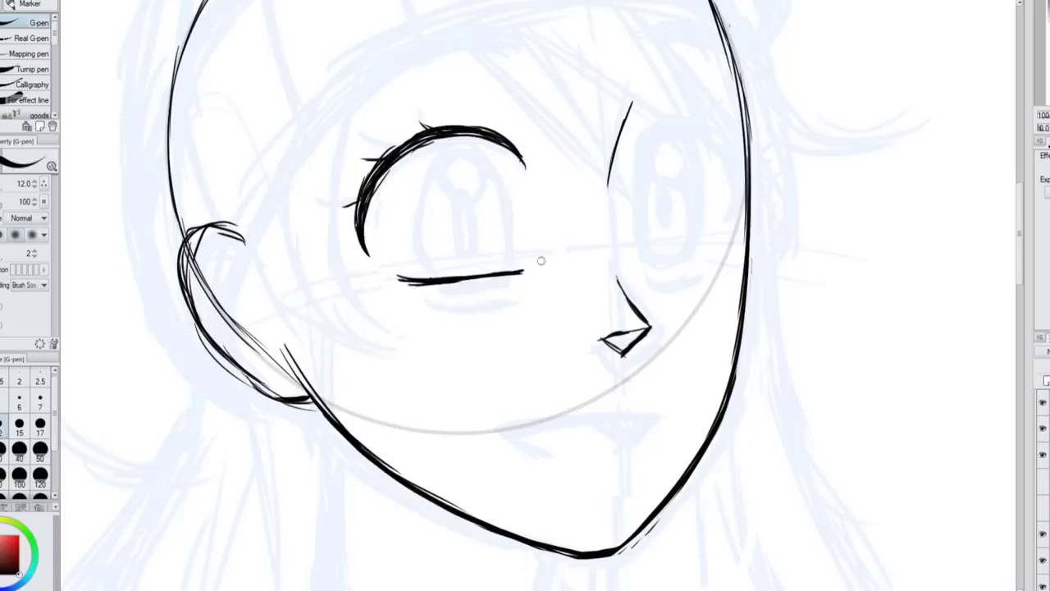
Draw the near eye's iris, pupil and highlight, a matching far eye with lashes, and the near eye's lid crease
{"action": "left_click_drag", "start_coordinate": [418, 143], "coordinate": [492, 246]}
{"action": "left_click_drag", "start_coordinate": [447, 164], "coordinate": [484, 238]}
{"action": "scroll", "coordinate": [492, 295], "scroll_direction": "down", "scroll_amount": 3}
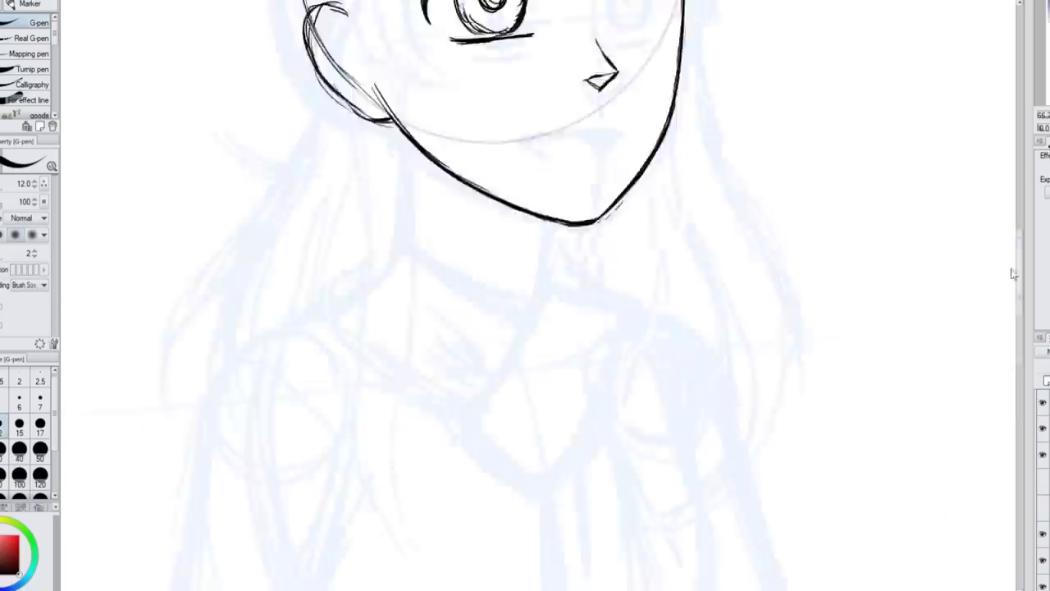
{"action": "scroll", "coordinate": [564, 255], "scroll_direction": "up", "scroll_amount": 2}
{"action": "key", "text": "m"}
{"action": "key", "text": "p"}
{"action": "mouse_move", "coordinate": [604, 238]}
{"action": "left_mouse_down"}
{"action": "mouse_move", "coordinate": [665, 233]}
{"action": "mouse_move", "coordinate": [630, 289]}
{"action": "left_mouse_up"}
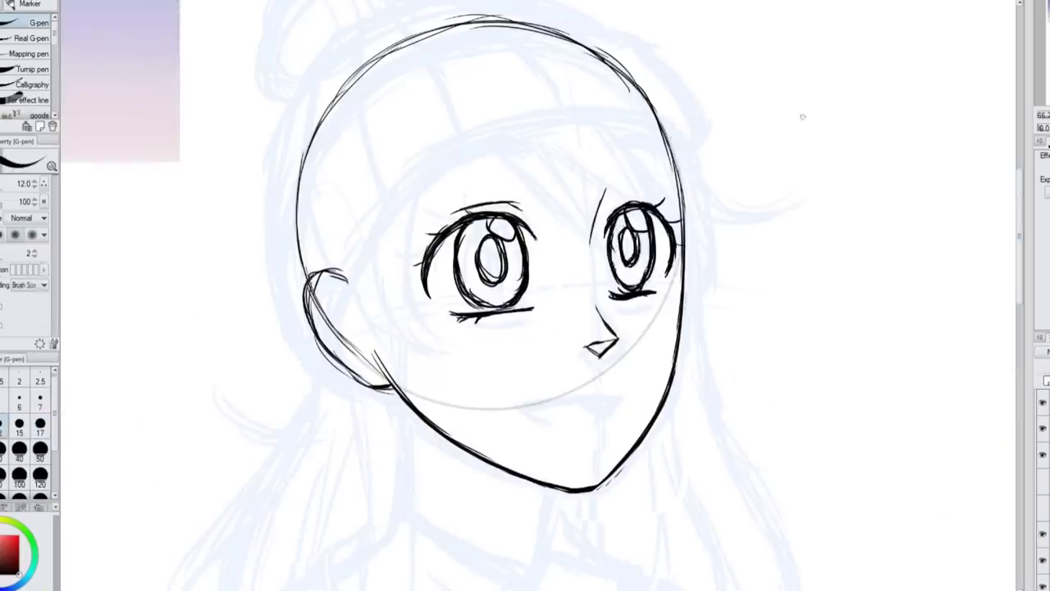
Add the far eye's lid crease, then select the whole far eye and transform it to better match the near eye
{"action": "key", "text": "h"}
{"action": "key", "text": "h"}
{"action": "key", "text": "m"}
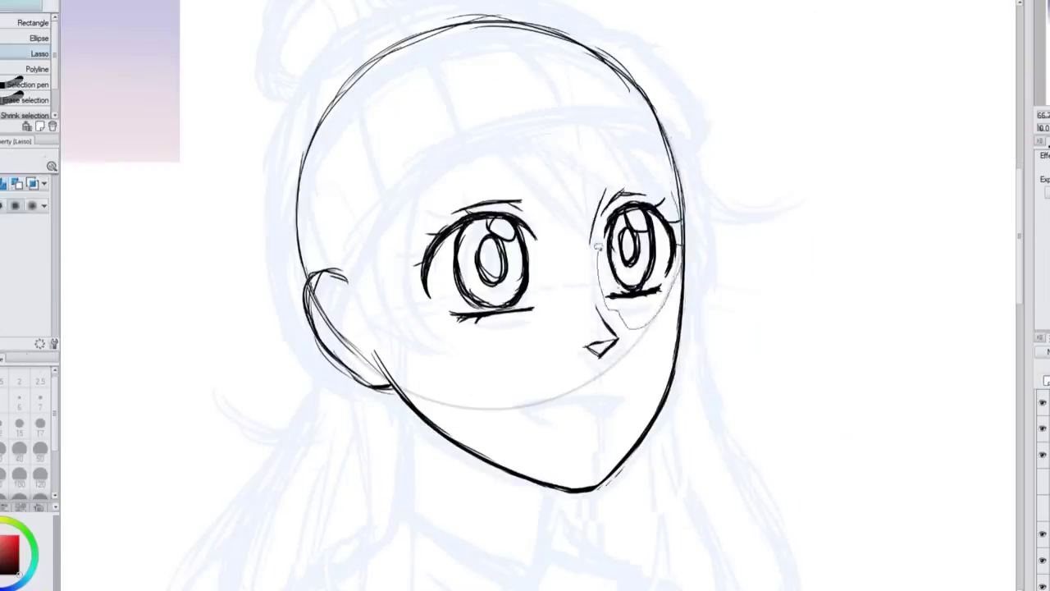
{"action": "left_click_drag", "start_coordinate": [611, 197], "coordinate": [615, 201]}
{"action": "key", "text": "ctrl+t"}
{"action": "key", "text": "h"}
{"action": "key", "text": "Return"}
Adjust the near eye's angle and the nose's position with free transforms
{"action": "left_click_drag", "start_coordinate": [525, 188], "coordinate": [533, 197]}
{"action": "key", "text": "ctrl+t"}
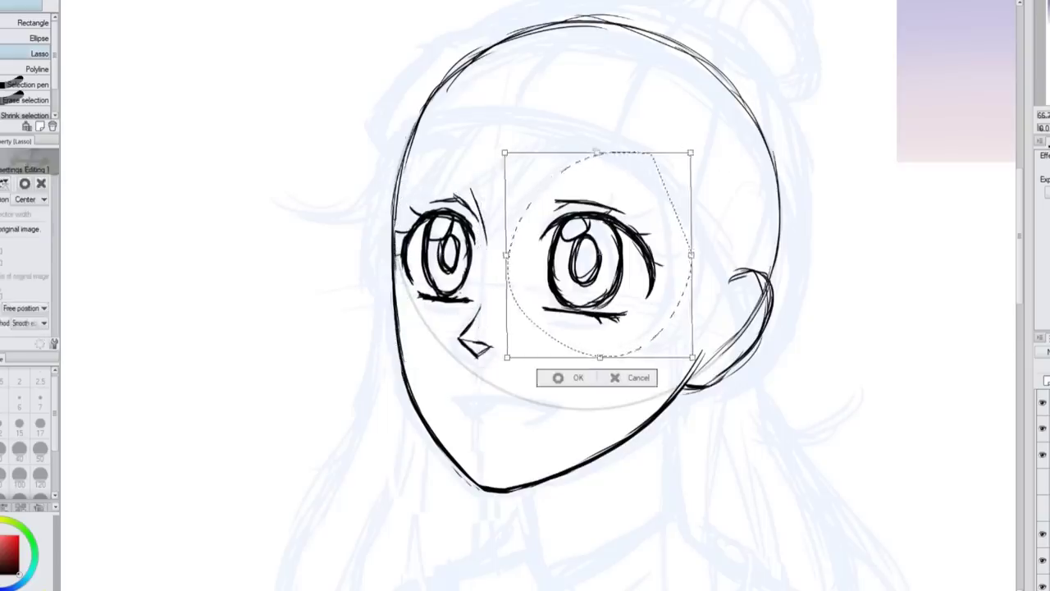
{"action": "key", "text": "Return"}
{"action": "left_click_drag", "start_coordinate": [443, 320], "coordinate": [447, 324]}
{"action": "key", "text": "ctrl+t"}
{"action": "key", "text": "Return"}
Draw a slightly open smiling mouth and two arched eyebrows, adjusting their placement with transforms
{"action": "key", "text": "p"}
{"action": "key", "text": "h"}
{"action": "left_click_drag", "start_coordinate": [587, 391], "coordinate": [516, 399]}
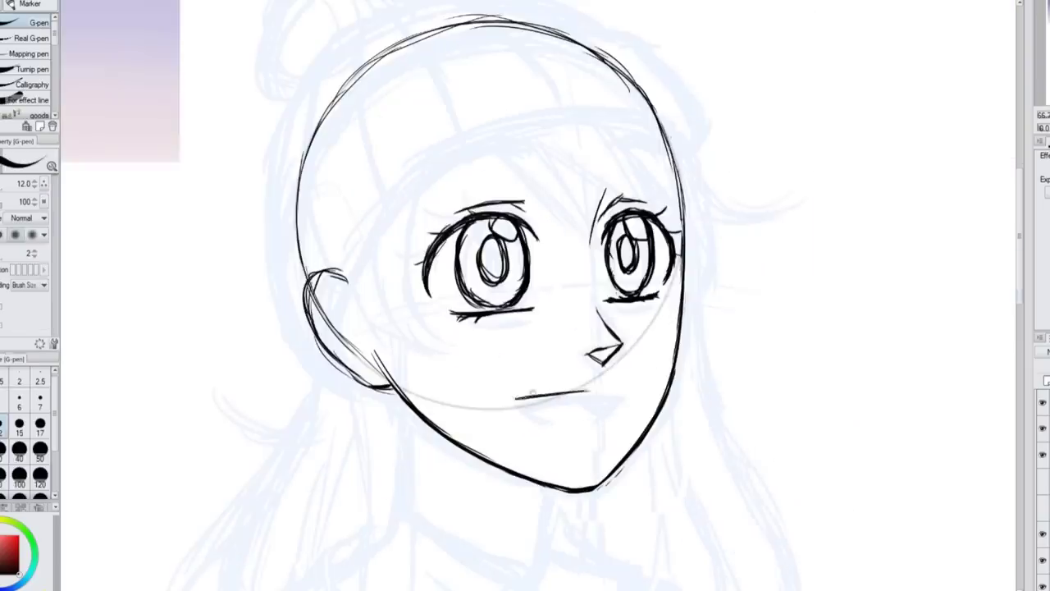
{"action": "left_click_drag", "start_coordinate": [414, 401], "coordinate": [414, 241]}
{"action": "key", "text": "ctrl+t"}
{"action": "key", "text": "Return"}
{"action": "key", "text": "ctrl+t"}
{"action": "key", "text": "Return"}
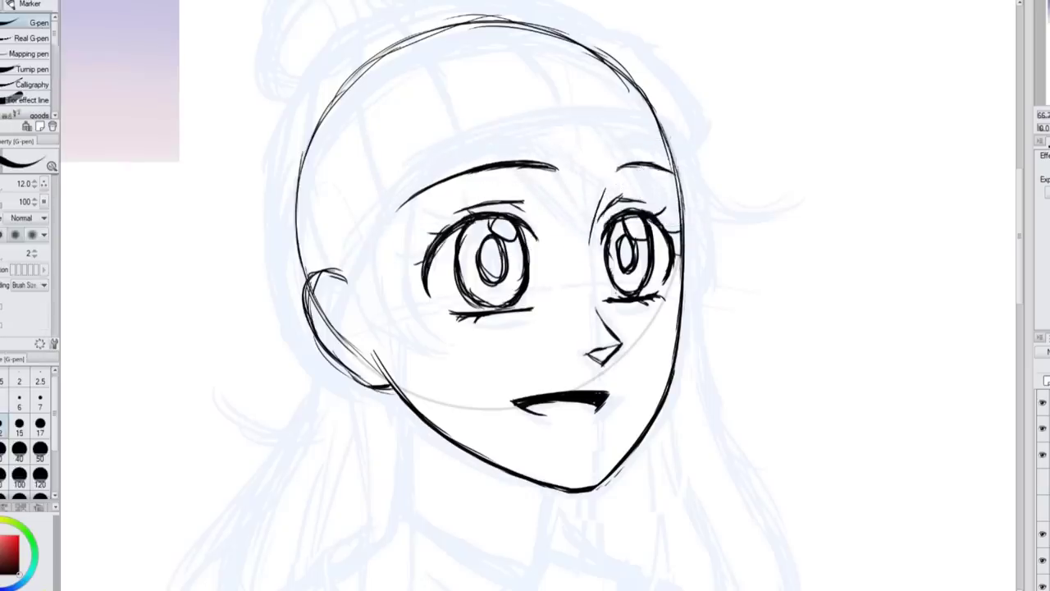
Redraw the ear's outline boldly, retrace the crown, and sketch a thin curved line at the near temple
{"action": "key", "text": "h"}
{"action": "left_click_drag", "start_coordinate": [688, 383], "coordinate": [713, 375]}
{"action": "left_click_drag", "start_coordinate": [732, 274], "coordinate": [764, 353]}
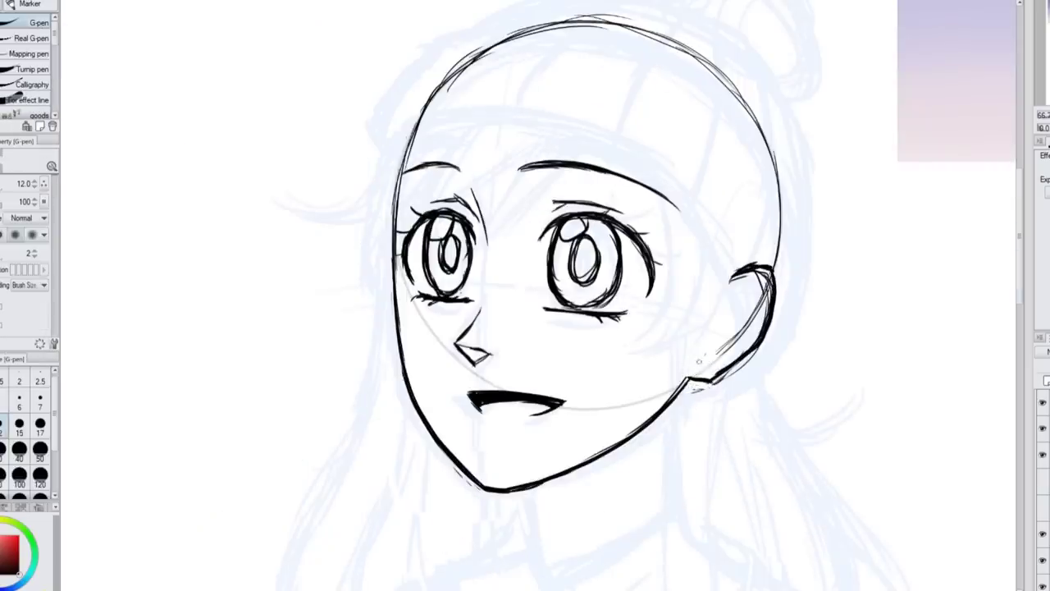
{"action": "mouse_move", "coordinate": [434, 86]}
{"action": "left_mouse_down"}
{"action": "mouse_move", "coordinate": [656, 23]}
{"action": "mouse_move", "coordinate": [697, 58]}
{"action": "left_mouse_up"}
{"action": "left_click_drag", "start_coordinate": [759, 173], "coordinate": [702, 287]}
{"action": "key", "text": "h"}
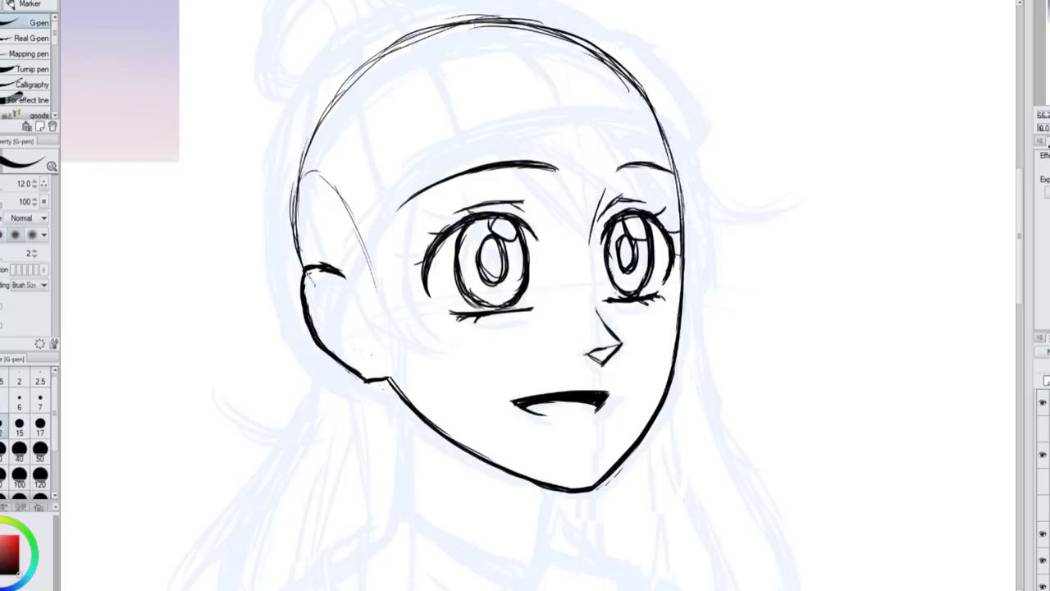
{"action": "key", "text": "ctrl+0"}
{"action": "scroll", "coordinate": [542, 213], "scroll_direction": "up", "scroll_amount": 4}
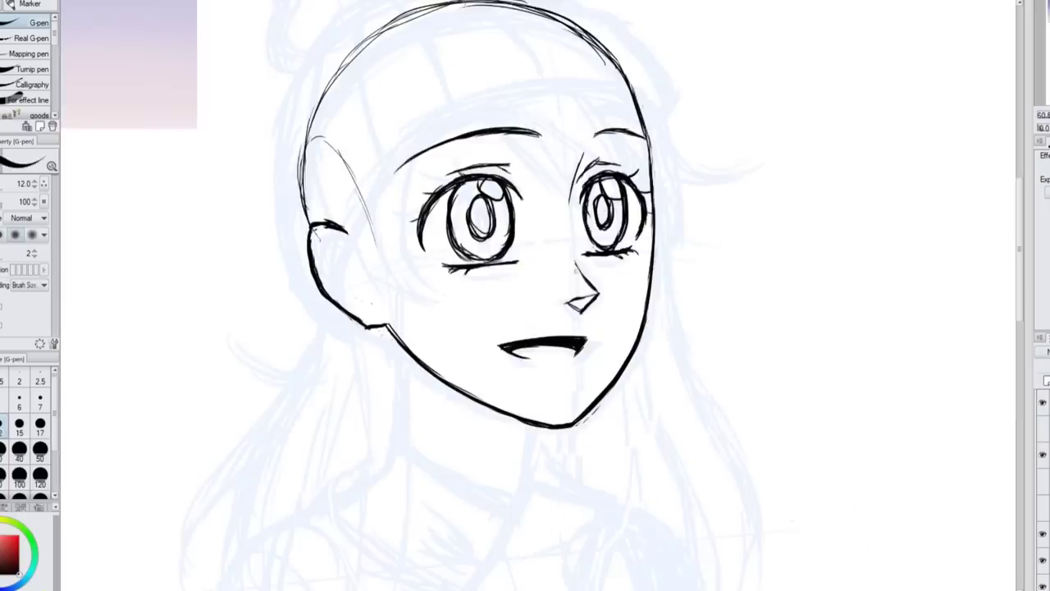
{"action": "key", "text": "h"}
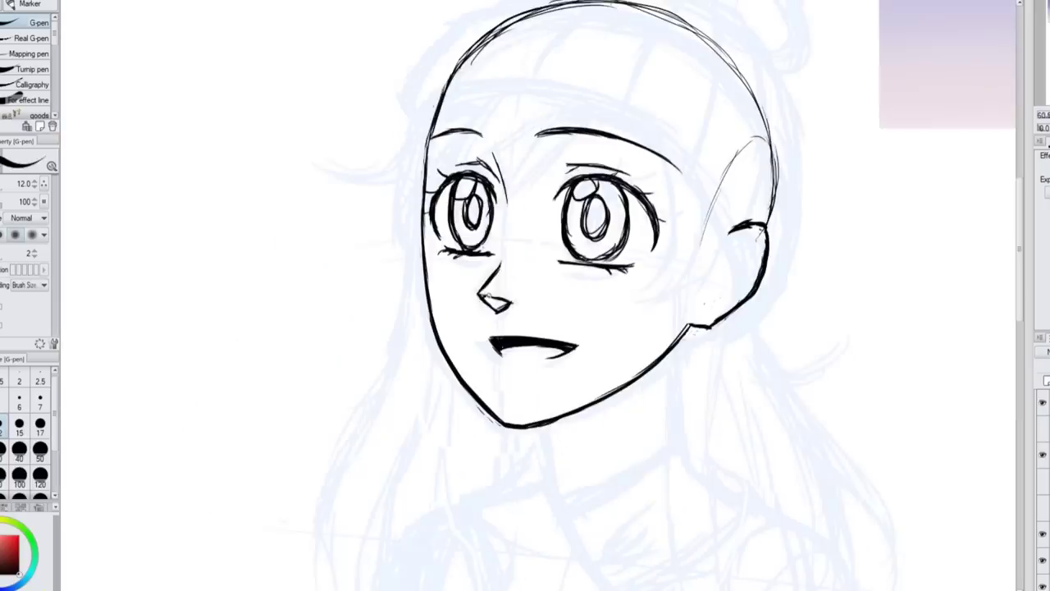
Nudge the nose slightly and draw the two neck lines down from the chin and below the ear
{"action": "key", "text": "h"}
{"action": "left_click_drag", "start_coordinate": [525, 148], "coordinate": [530, 332]}
{"action": "key", "text": "ctrl+t"}
{"action": "key", "text": "Return"}
{"action": "scroll", "coordinate": [541, 295], "scroll_direction": "down", "scroll_amount": 1}
{"action": "left_click_drag", "start_coordinate": [525, 391], "coordinate": [515, 461]}
{"action": "key", "text": "h"}
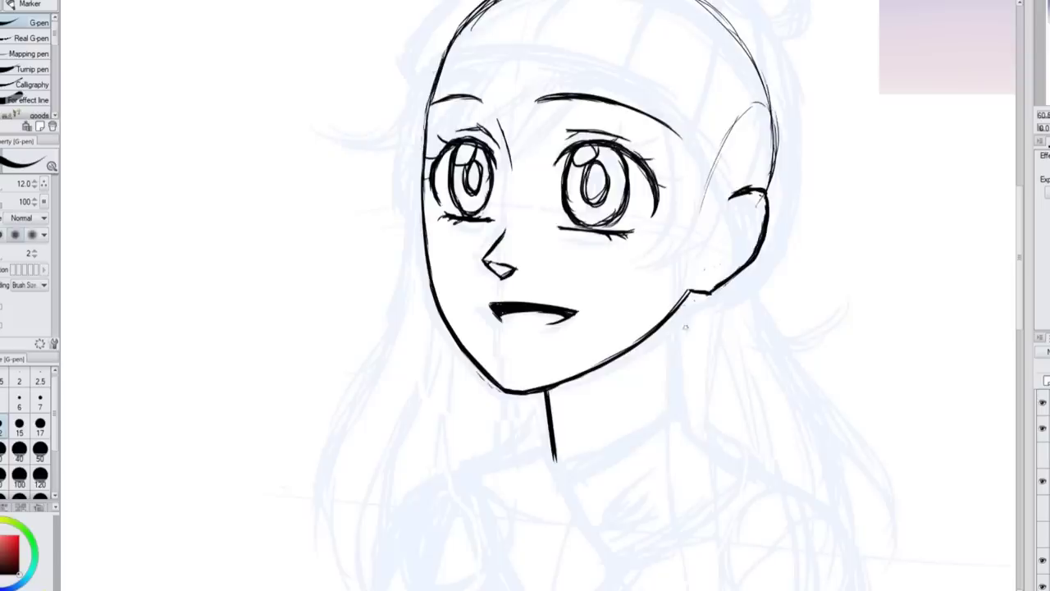
{"action": "scroll", "coordinate": [1032, 149], "scroll_direction": "down", "scroll_amount": 3}
{"action": "key", "text": "h"}
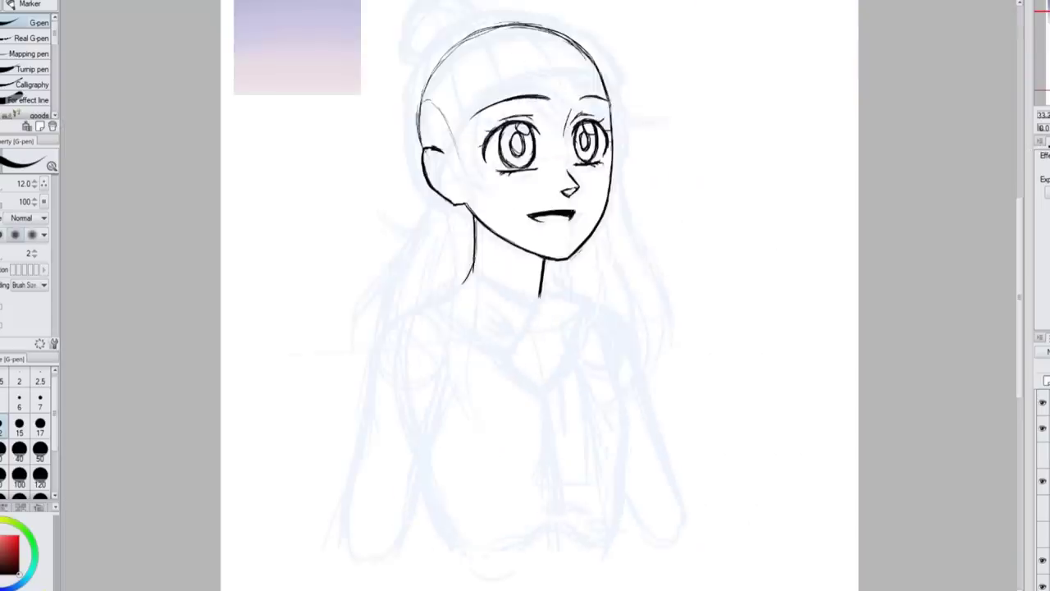
Draw both shoulders, the upper arms and the sides of the torso over the faded draft
{"action": "key", "text": "h"}
{"action": "left_click_drag", "start_coordinate": [603, 274], "coordinate": [702, 393]}
{"action": "left_click_drag", "start_coordinate": [633, 398], "coordinate": [674, 533]}
{"action": "left_click_drag", "start_coordinate": [689, 324], "coordinate": [725, 500]}
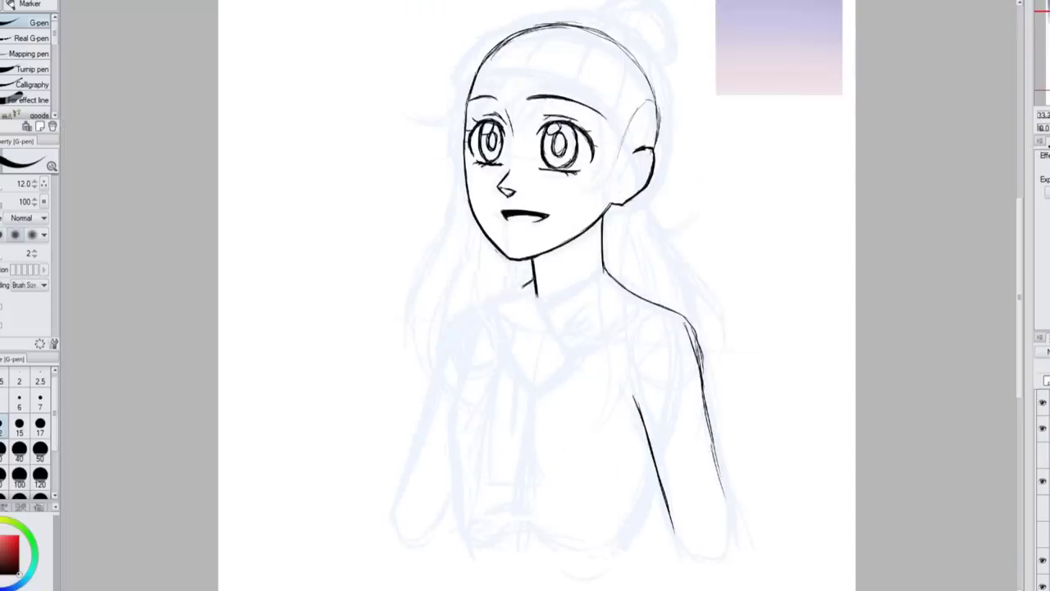
{"action": "key", "text": "h"}
{"action": "left_click_drag", "start_coordinate": [543, 282], "coordinate": [628, 349]}
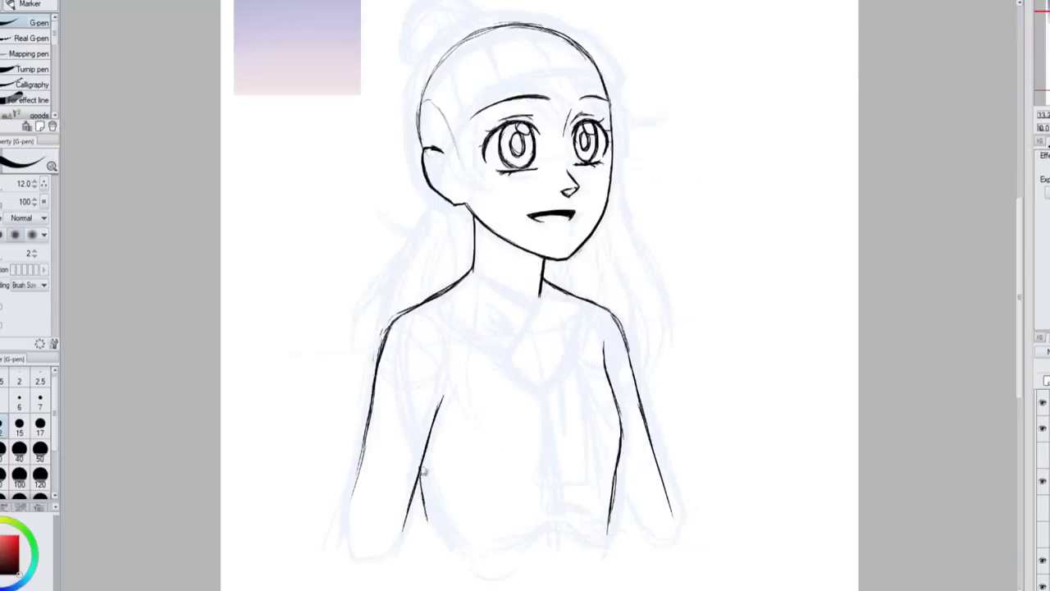
Draw the scarf wrapped around the neck with its crossing fold, hanging tail and fabric creases
{"action": "scroll", "coordinate": [792, 412], "scroll_direction": "up", "scroll_amount": 2}
{"action": "scroll", "coordinate": [927, 383], "scroll_direction": "down", "scroll_amount": 3}
{"action": "scroll", "coordinate": [927, 383], "scroll_direction": "up", "scroll_amount": 1}
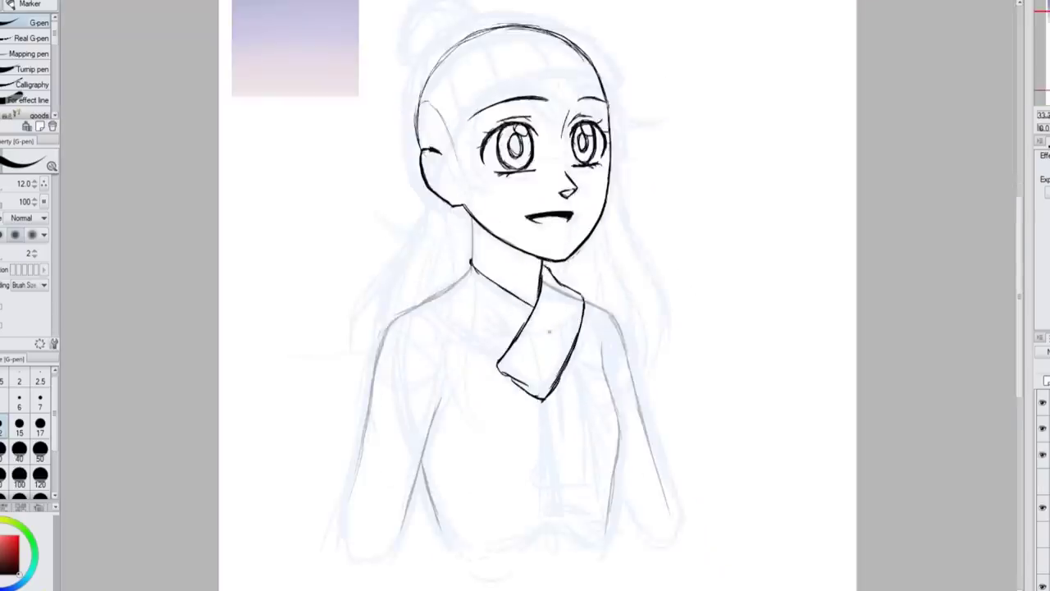
{"action": "left_click_drag", "start_coordinate": [430, 304], "coordinate": [500, 364]}
{"action": "left_click_drag", "start_coordinate": [460, 265], "coordinate": [446, 299]}
{"action": "left_click_drag", "start_coordinate": [464, 282], "coordinate": [516, 333]}
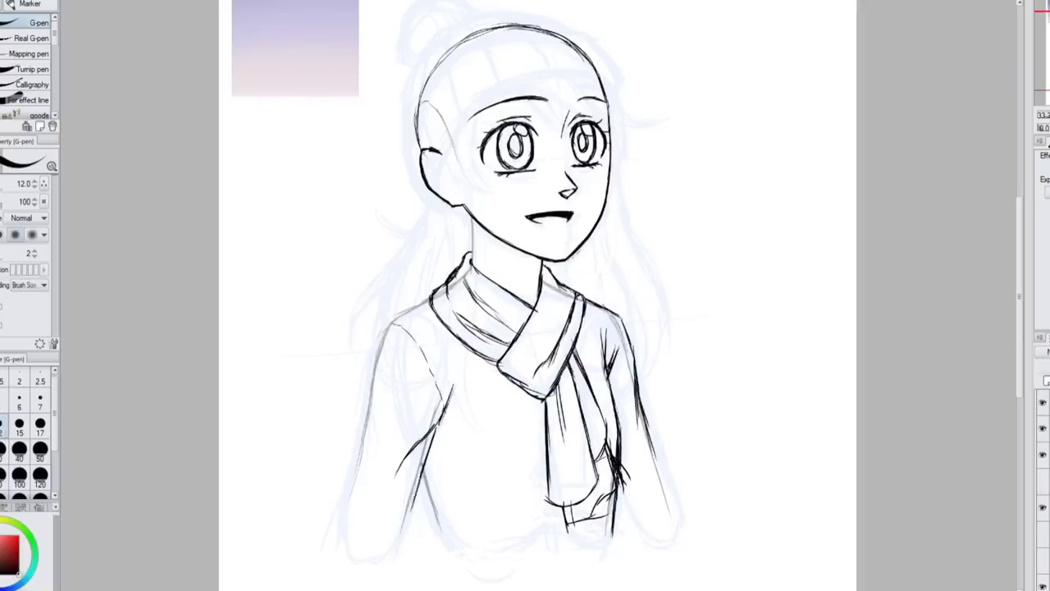
Draw the near sleeve's outer and inner edges, its shoulder corner and the creases at the armpit
{"action": "left_click_drag", "start_coordinate": [440, 461], "coordinate": [393, 551]}
{"action": "left_click_drag", "start_coordinate": [451, 387], "coordinate": [441, 414]}
{"action": "left_click_drag", "start_coordinate": [424, 299], "coordinate": [342, 525]}
{"action": "left_click_drag", "start_coordinate": [404, 323], "coordinate": [381, 334]}
{"action": "left_click_drag", "start_coordinate": [446, 391], "coordinate": [436, 409]}
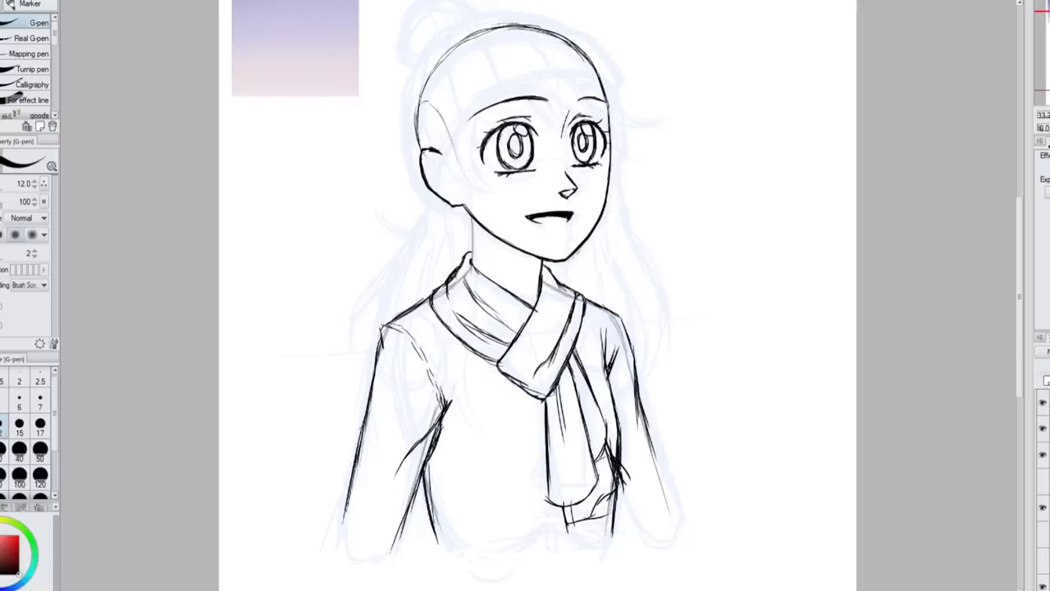
Select the near eye and fine-tune its shape and placement with a transform in mirrored view
{"action": "scroll", "coordinate": [525, 295], "scroll_direction": "up", "scroll_amount": 2}
{"action": "key", "text": "h"}
{"action": "key", "text": "m"}
{"action": "left_click_drag", "start_coordinate": [574, 185], "coordinate": [573, 188]}
{"action": "key", "text": "ctrl+t"}
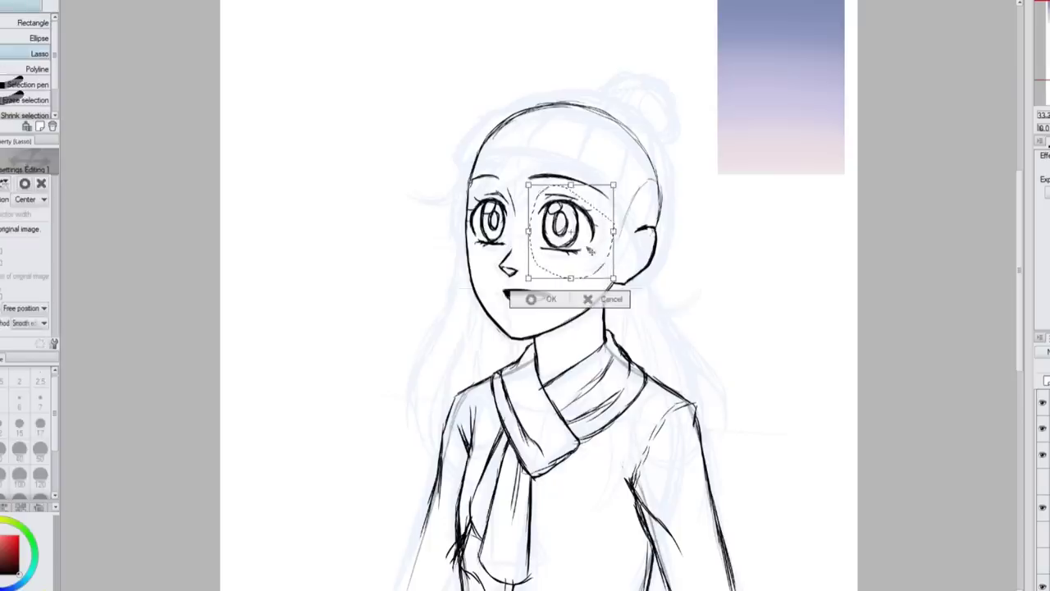
{"action": "key", "text": "Return"}
{"action": "key", "text": "h"}
{"action": "scroll", "coordinate": [525, 295], "scroll_direction": "down", "scroll_amount": 2}
{"action": "key", "text": "p"}
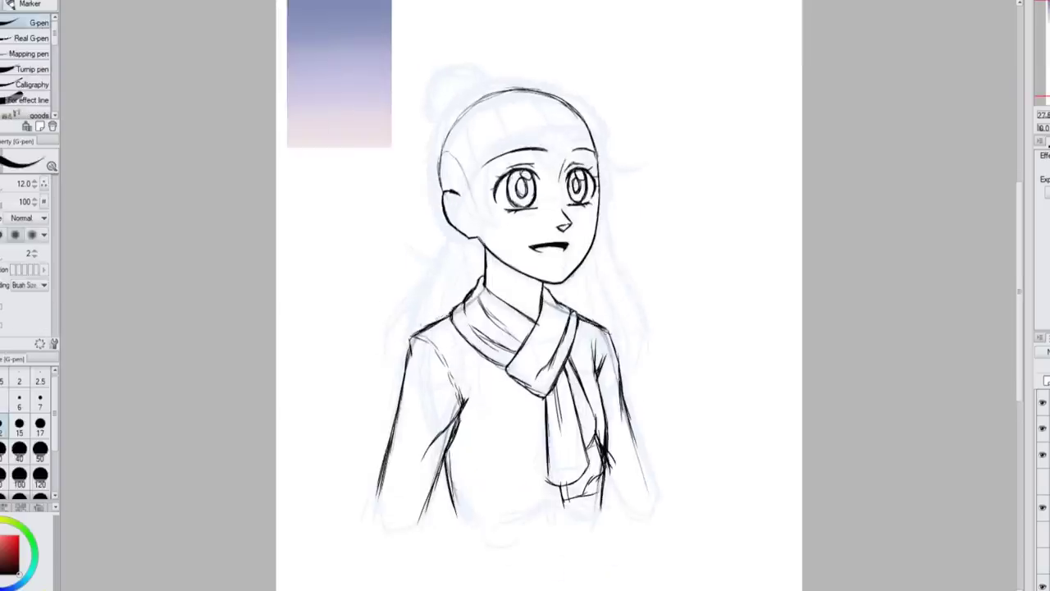
Select the near eyebrow and adjust its shape and position with a transform
{"action": "key", "text": "h"}
{"action": "key", "text": "m"}
{"action": "left_click_drag", "start_coordinate": [499, 154], "coordinate": [541, 163]}
{"action": "key", "text": "ctrl+t"}
{"action": "key", "text": "Return"}
{"action": "key", "text": "h"}
{"action": "key", "text": "p"}
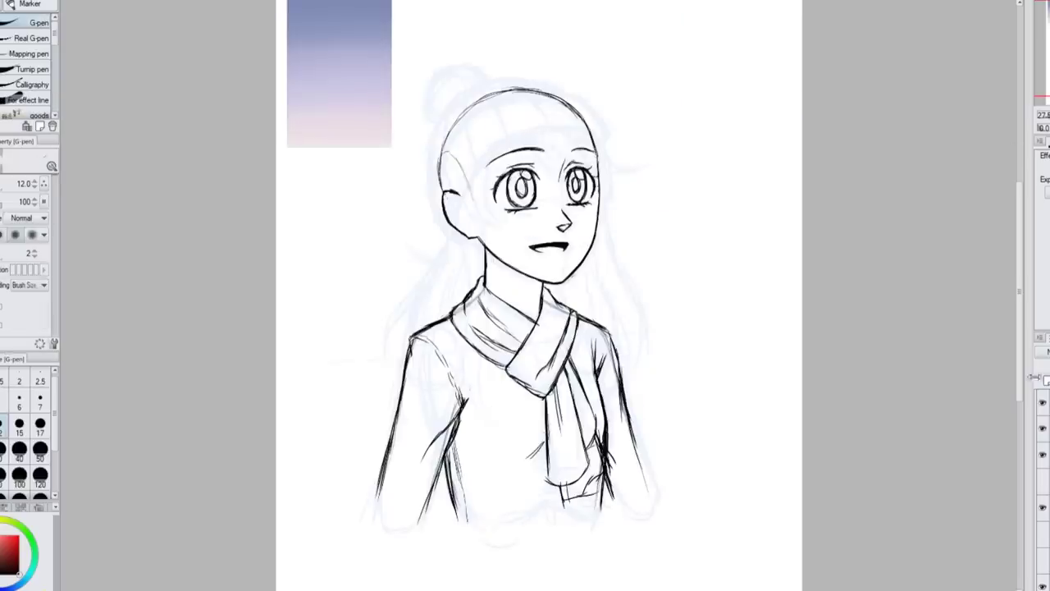
Draw the beanie's folded brim as a curved band across the forehead and around past the ear
{"action": "scroll", "coordinate": [525, 295], "scroll_direction": "up", "scroll_amount": 2}
{"action": "key", "text": "h"}
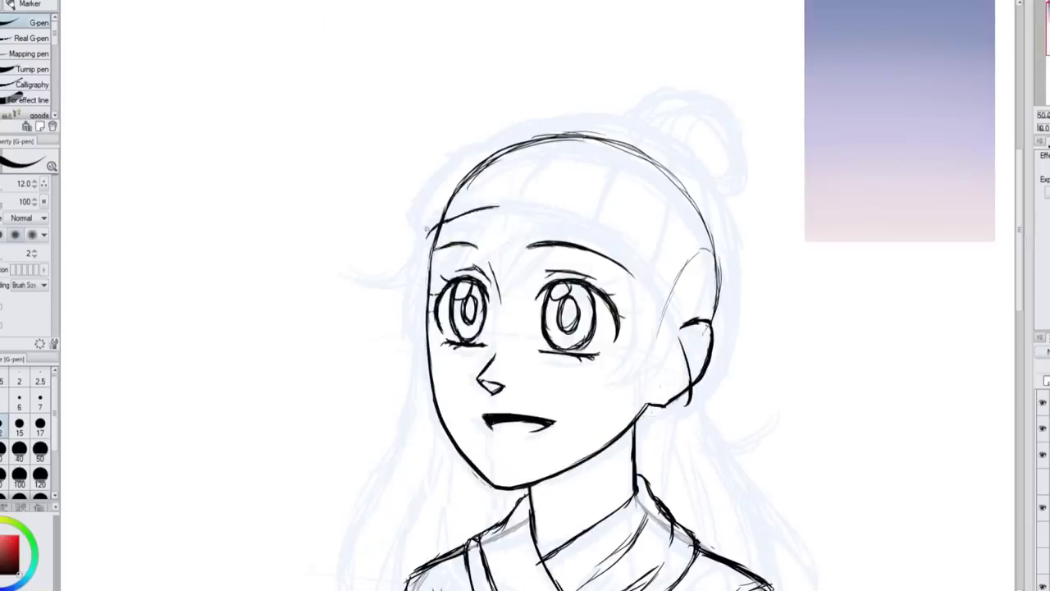
{"action": "left_click_drag", "start_coordinate": [492, 208], "coordinate": [641, 269]}
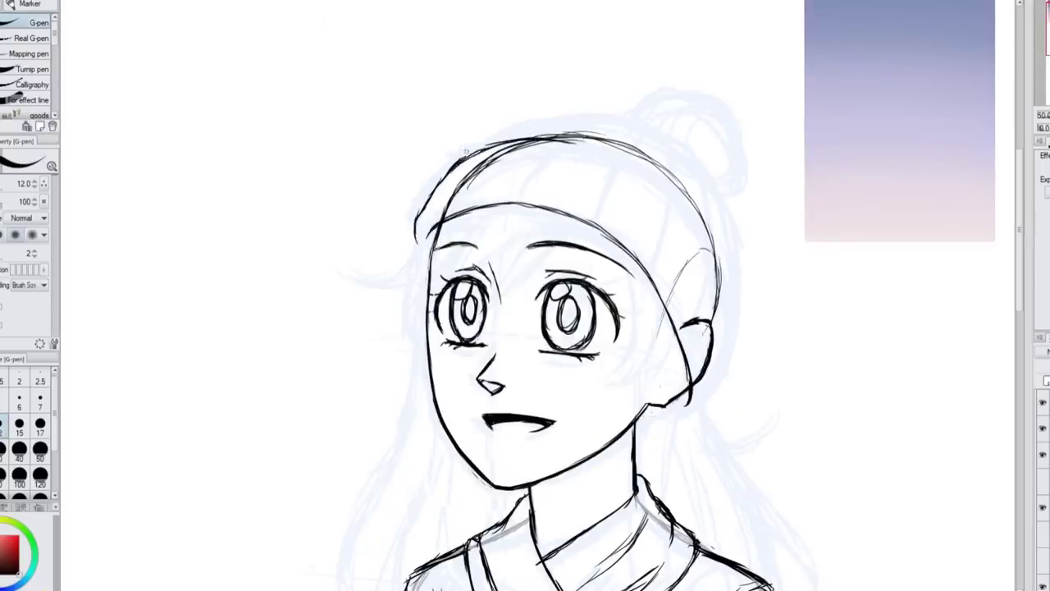
{"action": "key", "text": "h"}
{"action": "mouse_move", "coordinate": [660, 236]}
{"action": "left_mouse_down"}
{"action": "mouse_move", "coordinate": [426, 163]}
{"action": "mouse_move", "coordinate": [354, 344]}
{"action": "left_mouse_up"}
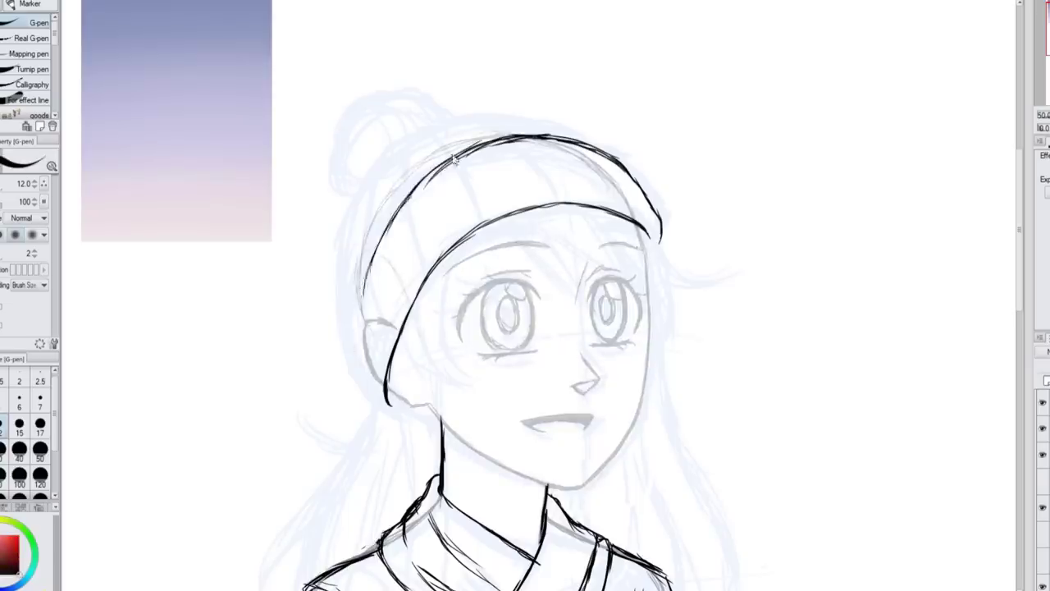
{"action": "left_click_drag", "start_coordinate": [387, 406], "coordinate": [482, 271]}
{"action": "key", "text": "ctrl+z"}
{"action": "left_click_drag", "start_coordinate": [435, 167], "coordinate": [564, 136]}
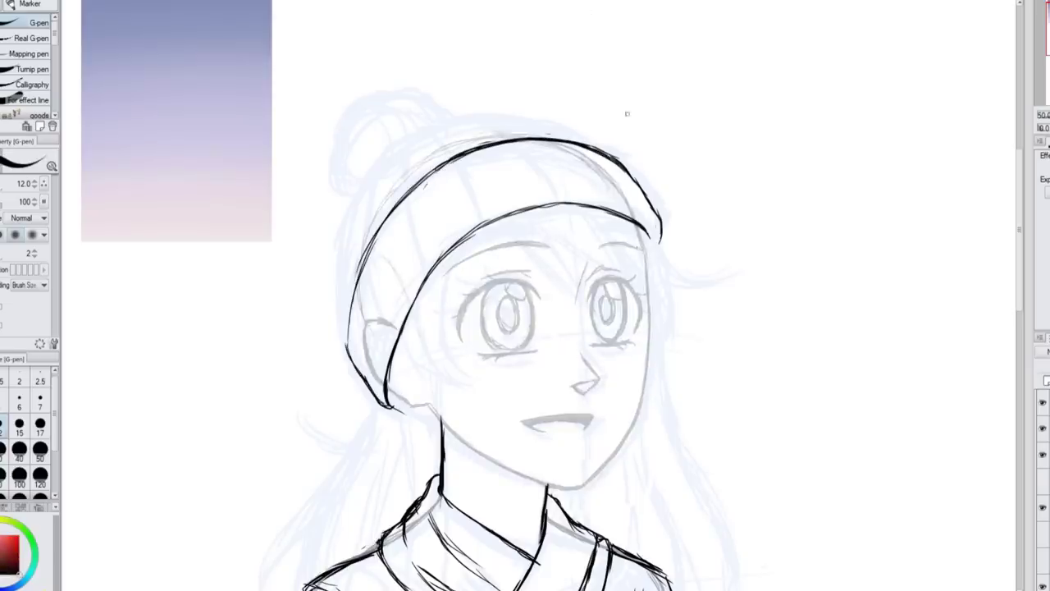
Draw pointed bangs falling from the brim between and over the eyes, with a flick beyond the far cheek
{"action": "left_click_drag", "start_coordinate": [519, 213], "coordinate": [584, 301]}
{"action": "left_click_drag", "start_coordinate": [552, 207], "coordinate": [587, 296]}
{"action": "left_click_drag", "start_coordinate": [632, 206], "coordinate": [561, 319]}
{"action": "left_click_drag", "start_coordinate": [645, 210], "coordinate": [604, 310]}
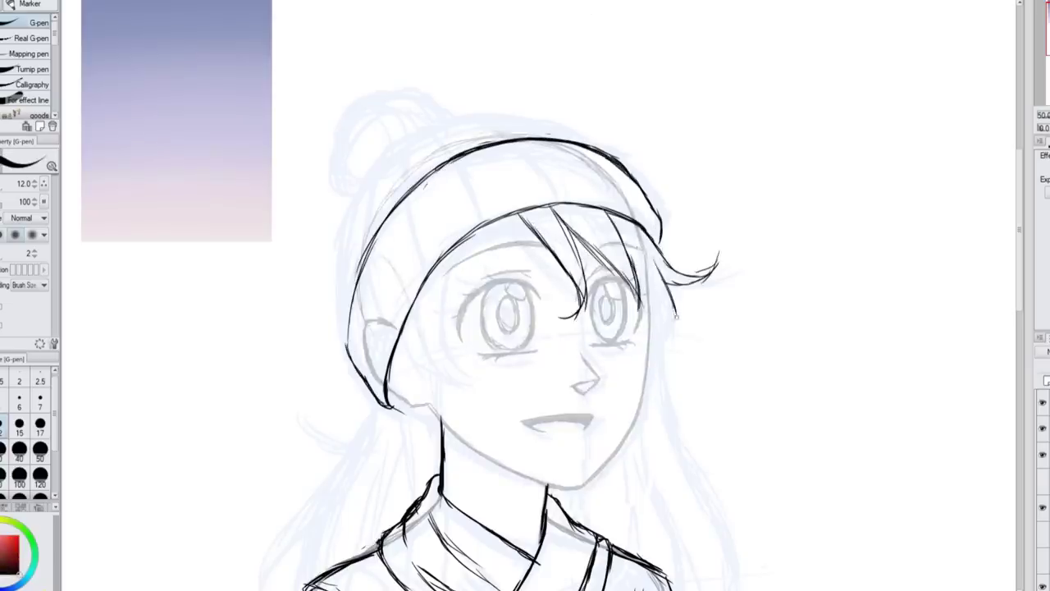
{"action": "left_click_drag", "start_coordinate": [677, 253], "coordinate": [640, 360]}
Undo the last bang strands and redraw them sweeping over the far eye, framing both sides of the face
{"action": "key", "text": "h"}
{"action": "key", "text": "ctrl+z"}
{"action": "key", "text": "ctrl+z"}
{"action": "key", "text": "ctrl+z"}
{"action": "left_click_drag", "start_coordinate": [533, 200], "coordinate": [430, 305]}
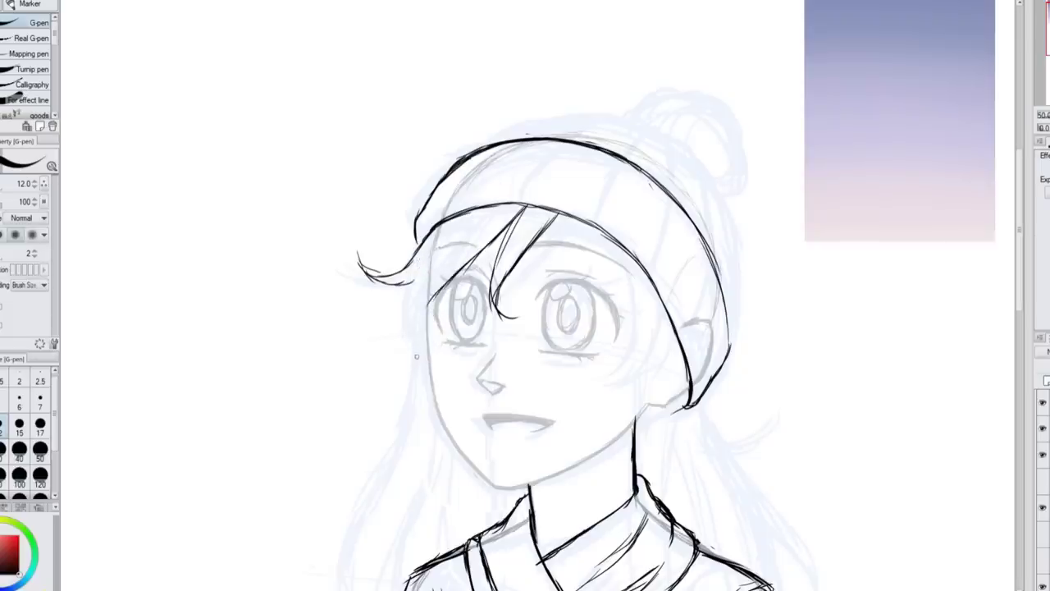
{"action": "key", "text": "ctrl+z"}
{"action": "left_click_drag", "start_coordinate": [530, 203], "coordinate": [426, 307]}
{"action": "left_click_drag", "start_coordinate": [484, 212], "coordinate": [413, 340]}
{"action": "left_click_drag", "start_coordinate": [445, 268], "coordinate": [404, 354]}
{"action": "left_click_drag", "start_coordinate": [432, 251], "coordinate": [408, 333]}
{"action": "key", "text": "h"}
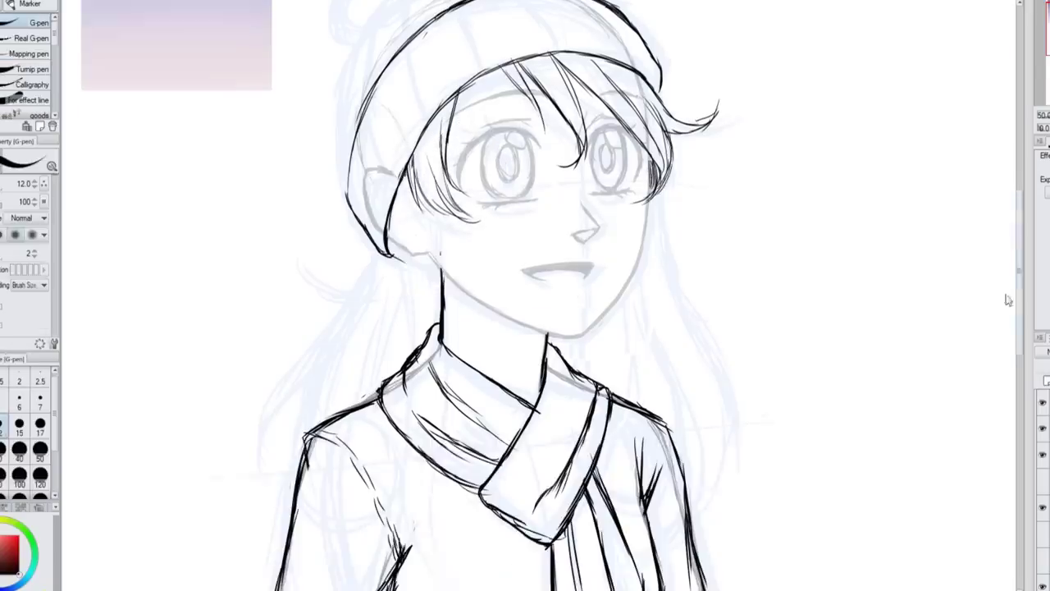
Sketch long wavy hair falling past the far cheek and out over the far shoulder
{"action": "scroll", "coordinate": [525, 295], "scroll_direction": "down", "scroll_amount": 1}
{"action": "mouse_move", "coordinate": [656, 174]}
{"action": "left_mouse_down"}
{"action": "mouse_move", "coordinate": [749, 386]}
{"action": "mouse_move", "coordinate": [715, 482]}
{"action": "left_mouse_up"}
{"action": "left_click_drag", "start_coordinate": [648, 218], "coordinate": [709, 492]}
{"action": "left_click_drag", "start_coordinate": [651, 267], "coordinate": [631, 392]}
{"action": "key", "text": "h"}
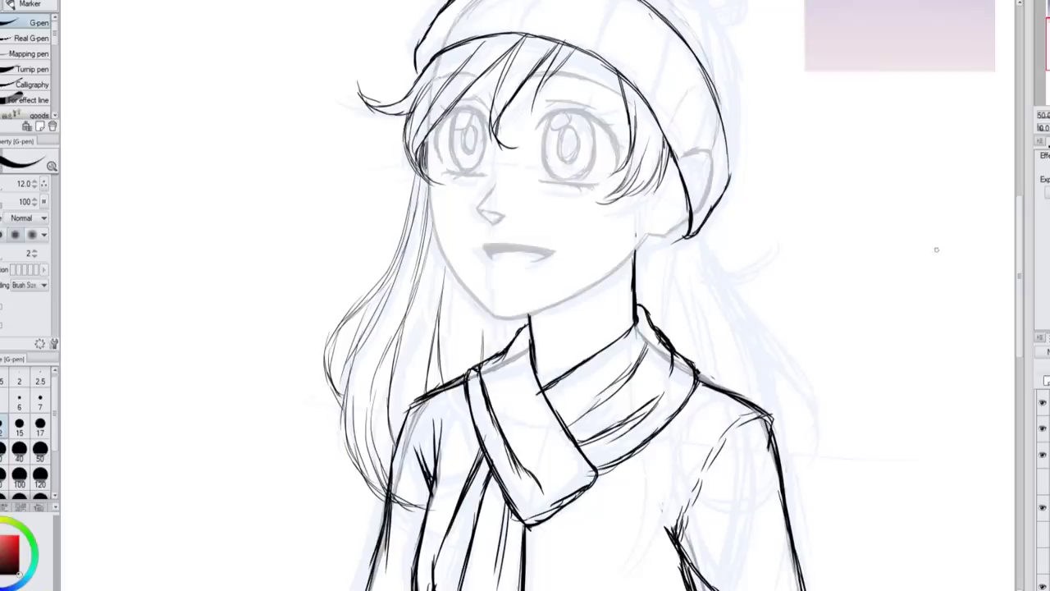
Draw the near side's long hair strands from under the beanie to the shoulder, with an outward flick
{"action": "left_click_drag", "start_coordinate": [669, 157], "coordinate": [738, 393]}
{"action": "mouse_move", "coordinate": [666, 177]}
{"action": "left_mouse_down"}
{"action": "mouse_move", "coordinate": [648, 402]}
{"action": "mouse_move", "coordinate": [722, 434]}
{"action": "left_mouse_up"}
{"action": "mouse_move", "coordinate": [686, 204]}
{"action": "left_mouse_down"}
{"action": "mouse_move", "coordinate": [754, 361]}
{"action": "mouse_move", "coordinate": [759, 405]}
{"action": "left_mouse_up"}
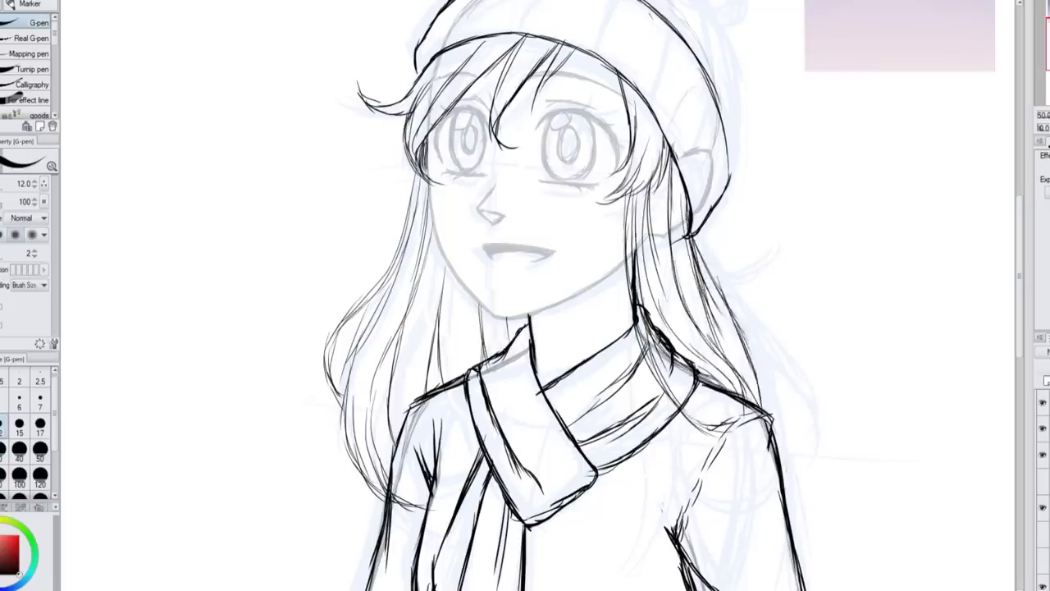
{"action": "key", "text": "h"}
{"action": "left_click_drag", "start_coordinate": [386, 234], "coordinate": [279, 389]}
{"action": "left_click_drag", "start_coordinate": [351, 289], "coordinate": [310, 412]}
Redraw the far side's long hair as narrower, straighter strands falling close to the face and neck
{"action": "key", "text": "g"}
{"action": "key", "text": "p"}
{"action": "left_click_drag", "start_coordinate": [672, 169], "coordinate": [656, 402]}
{"action": "left_click_drag", "start_coordinate": [648, 214], "coordinate": [681, 471]}
{"action": "left_click_drag", "start_coordinate": [660, 173], "coordinate": [694, 365]}
{"action": "left_click_drag", "start_coordinate": [628, 260], "coordinate": [611, 371]}
{"action": "key", "text": "ctrl+0"}
{"action": "key", "text": "h"}
{"action": "key", "text": "ctrl+z"}
{"action": "left_click_drag", "start_coordinate": [485, 205], "coordinate": [477, 337]}
{"action": "left_click_drag", "start_coordinate": [491, 227], "coordinate": [509, 376]}
Outline the beanie's rounded crown above the brim and draw curved rib lines across crown and brim
{"action": "key", "text": "ctrl+plus"}
{"action": "key", "text": "ctrl+plus"}
{"action": "left_click_drag", "start_coordinate": [537, 198], "coordinate": [515, 242]}
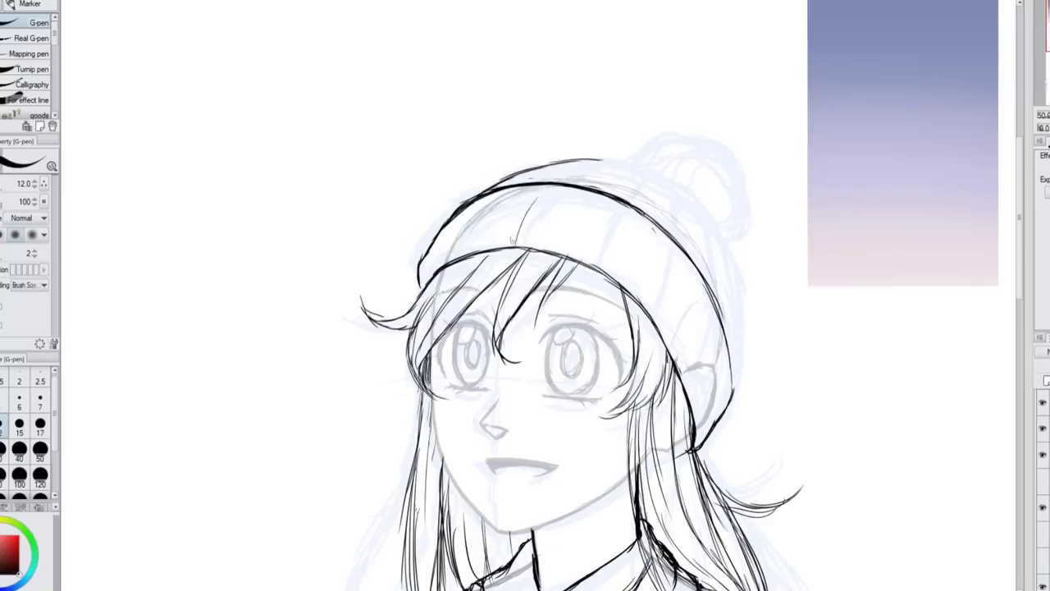
{"action": "key", "text": "h"}
{"action": "left_click_drag", "start_coordinate": [484, 275], "coordinate": [416, 171]}
{"action": "left_click_drag", "start_coordinate": [515, 158], "coordinate": [399, 182]}
{"action": "left_click_drag", "start_coordinate": [414, 174], "coordinate": [384, 325]}
{"action": "left_click_drag", "start_coordinate": [499, 164], "coordinate": [582, 182]}
{"action": "left_click_drag", "start_coordinate": [385, 204], "coordinate": [346, 386]}
{"action": "left_click_drag", "start_coordinate": [395, 185], "coordinate": [331, 290]}
{"action": "left_click_drag", "start_coordinate": [379, 259], "coordinate": [331, 427]}
{"action": "key", "text": "h"}
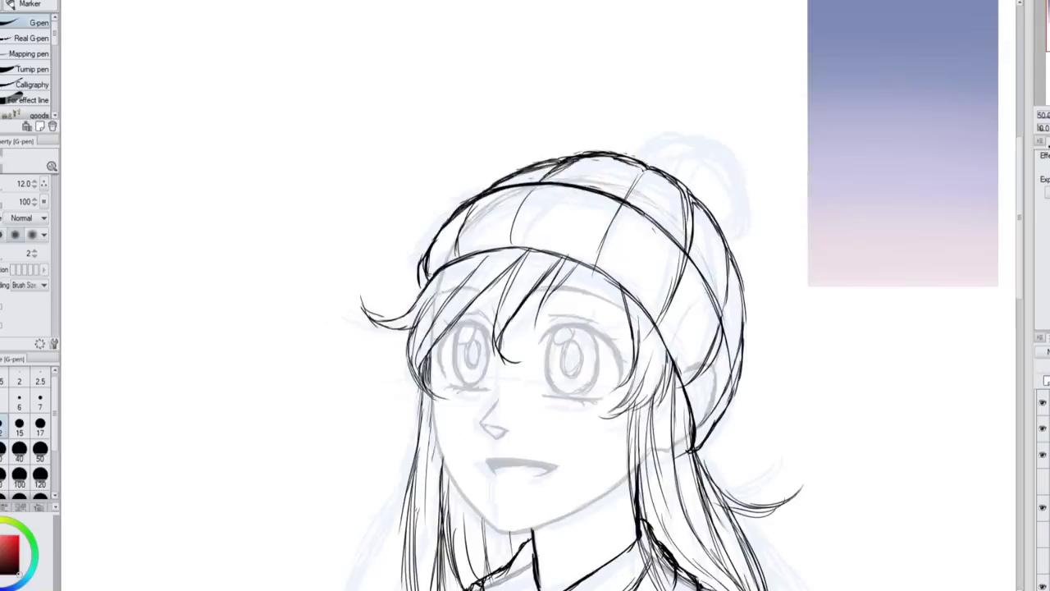
Strengthen the beanie's crown and back edge, and sketch the round pompom behind it
{"action": "left_click_drag", "start_coordinate": [557, 154], "coordinate": [449, 215]}
{"action": "left_click_drag", "start_coordinate": [586, 153], "coordinate": [519, 161]}
{"action": "left_click_drag", "start_coordinate": [448, 215], "coordinate": [420, 261]}
{"action": "key", "text": "h"}
{"action": "left_click_drag", "start_coordinate": [379, 297], "coordinate": [333, 452]}
{"action": "left_click_drag", "start_coordinate": [638, 202], "coordinate": [613, 221]}
{"action": "scroll", "coordinate": [356, 151], "scroll_direction": "down", "scroll_amount": 3}
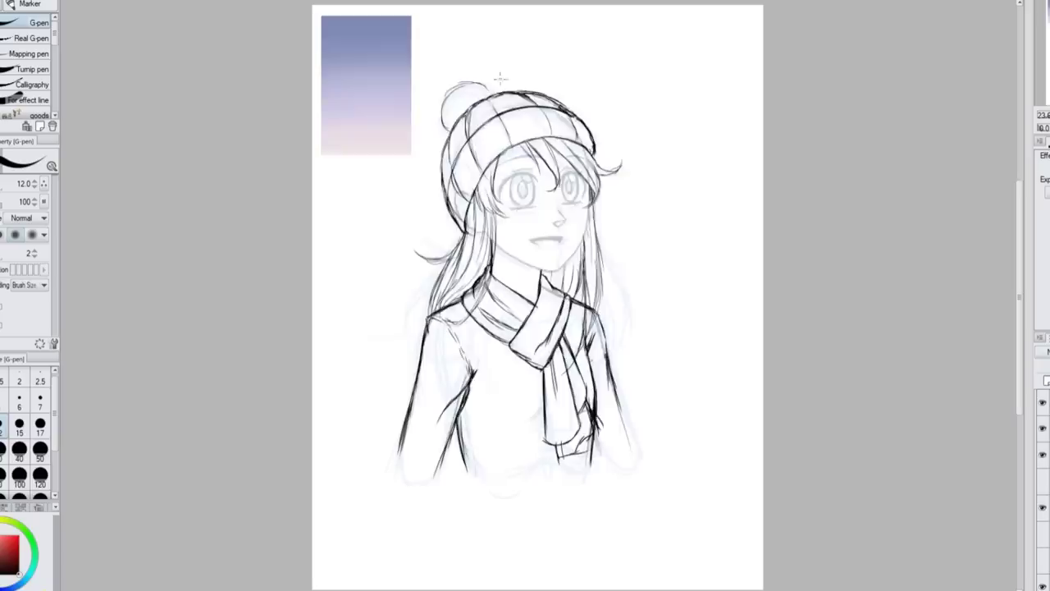
{"action": "key", "text": "h"}
{"action": "key", "text": "h"}
{"action": "key", "text": "ctrl+t"}
{"action": "left_click_drag", "start_coordinate": [583, 254], "coordinate": [585, 202]}
{"action": "key", "text": "Escape"}
{"action": "scroll", "coordinate": [569, 438], "scroll_direction": "up", "scroll_amount": 3}
{"action": "key", "text": "m"}
{"action": "left_click_drag", "start_coordinate": [492, 382], "coordinate": [606, 312]}
{"action": "key", "text": "ctrl+d"}
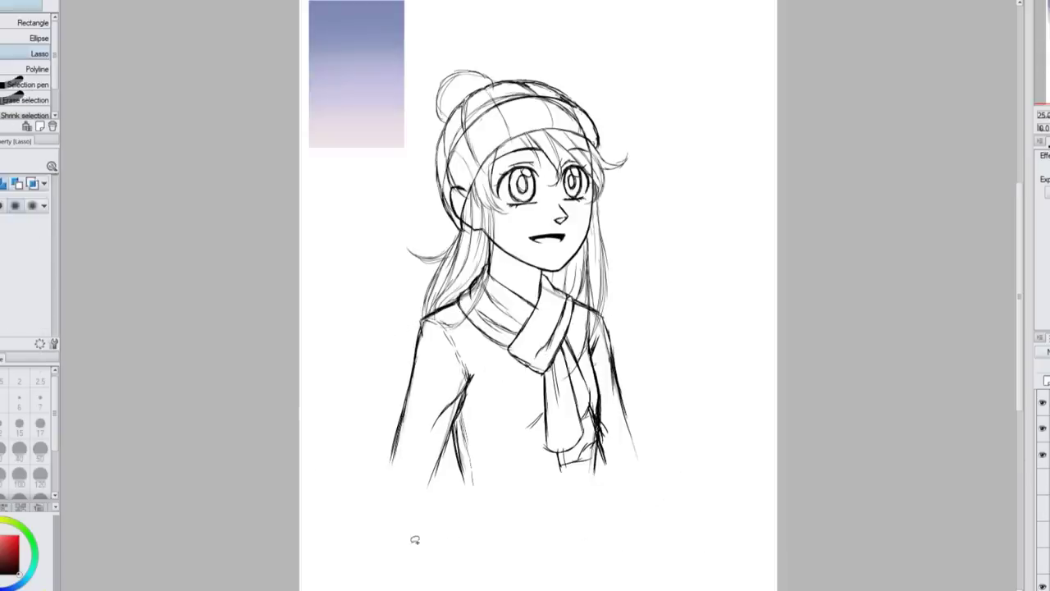
Lasso the body below the chin, then rotate it slightly and shift it a little lower with a free transform
{"action": "key", "text": "p"}
{"action": "key", "text": "h"}
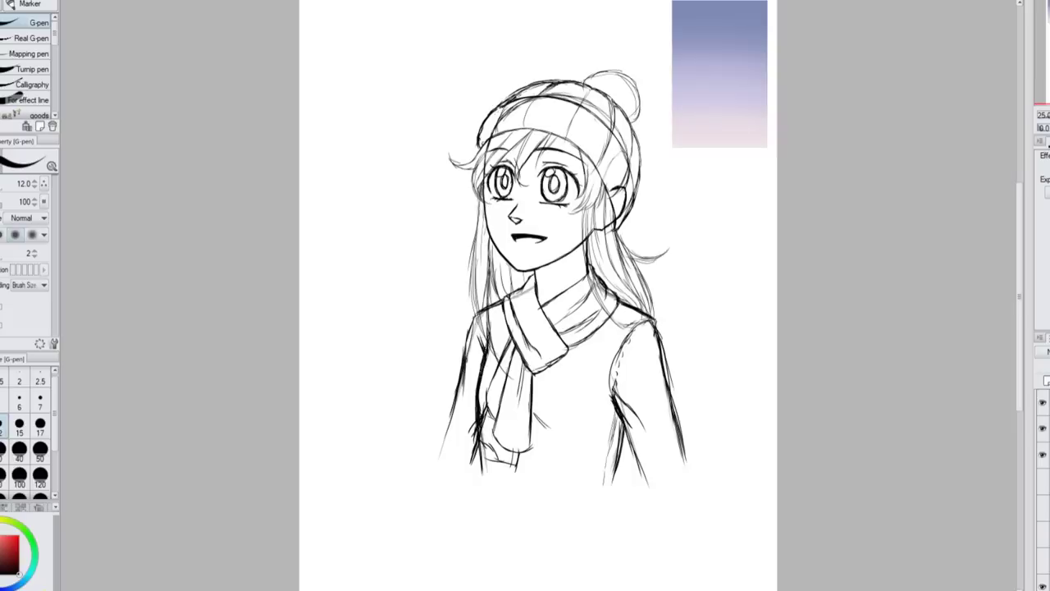
{"action": "key", "text": "m"}
{"action": "left_click_drag", "start_coordinate": [375, 399], "coordinate": [749, 410]}
{"action": "key", "text": "ctrl+t"}
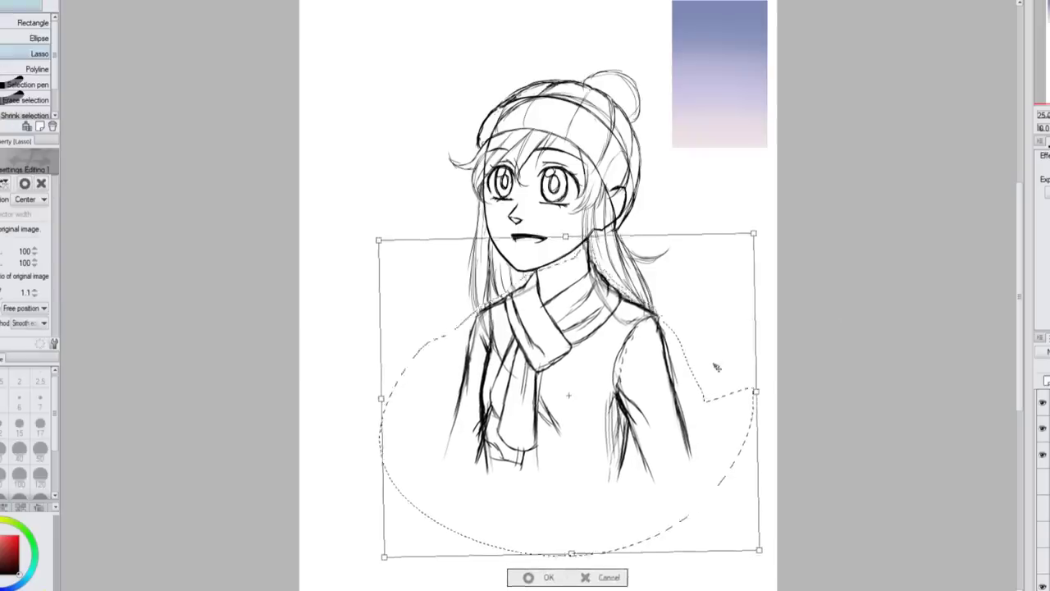
{"action": "key", "text": "h"}
{"action": "left_click_drag", "start_coordinate": [636, 427], "coordinate": [630, 452]}
{"action": "key", "text": "Return"}
Lasso part of the lower face and shift it slightly downward with a free transform, checking the face in mirrored view
{"action": "scroll", "coordinate": [630, 452], "scroll_direction": "up", "scroll_amount": 3}
{"action": "left_click_drag", "start_coordinate": [492, 279], "coordinate": [574, 283]}
{"action": "key", "text": "ctrl+t"}
{"action": "left_click_drag", "start_coordinate": [574, 246], "coordinate": [574, 295]}
{"action": "key", "text": "Return"}
{"action": "key", "text": "h"}
{"action": "key", "text": "h"}
Select the whole drawing and scale it up so the girl fills the canvas down to the lower edge
{"action": "scroll", "coordinate": [560, 295], "scroll_direction": "down", "scroll_amount": 3}
{"action": "key", "text": "ctrl+a"}
{"action": "key", "text": "ctrl+t"}
{"action": "left_click_drag", "start_coordinate": [530, 481], "coordinate": [531, 497]}
{"action": "left_click", "coordinate": [495, 518]}
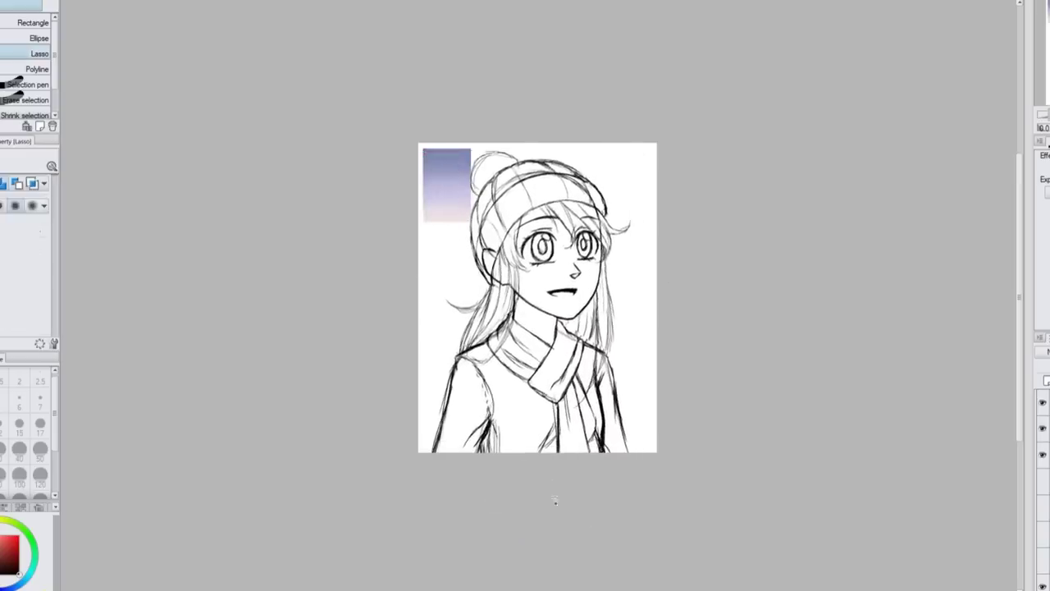
Select the head in mirrored view and narrow it slightly from the back with a free transform
{"action": "scroll", "coordinate": [495, 517], "scroll_direction": "up", "scroll_amount": 3}
{"action": "key", "text": "h"}
{"action": "left_click_drag", "start_coordinate": [443, 312], "coordinate": [406, 353]}
{"action": "key", "text": "ctrl+t"}
{"action": "mouse_move", "coordinate": [713, 258]}
{"action": "left_mouse_down"}
{"action": "mouse_move", "coordinate": [714, 268]}
{"action": "mouse_move", "coordinate": [693, 258]}
{"action": "left_mouse_up"}
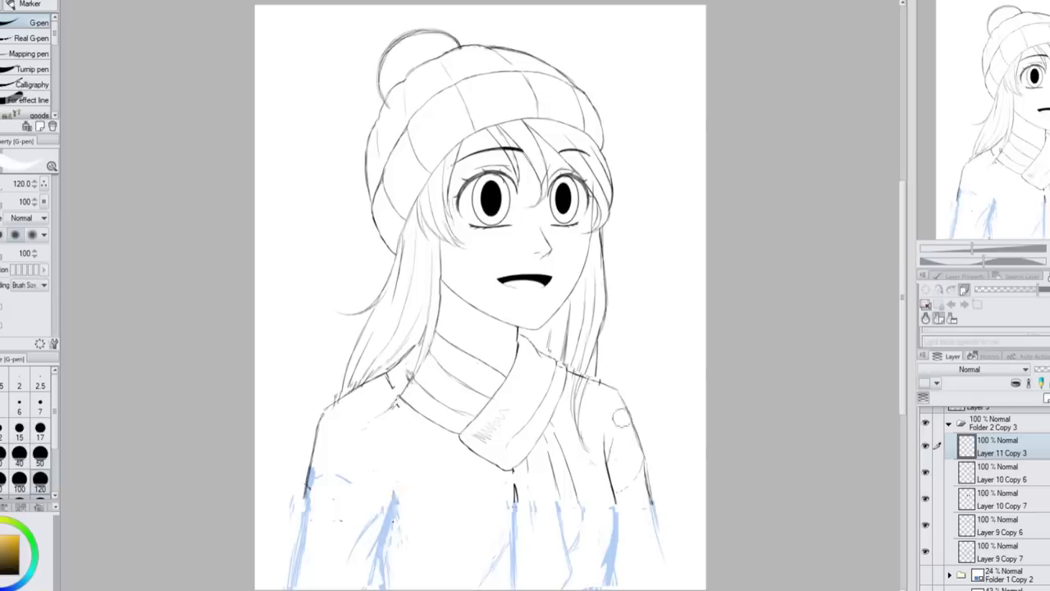
Try long front hair strands hanging over the scarf with a size 17 pen, check them mirrored, and undo them
{"action": "left_click", "coordinate": [40, 427]}
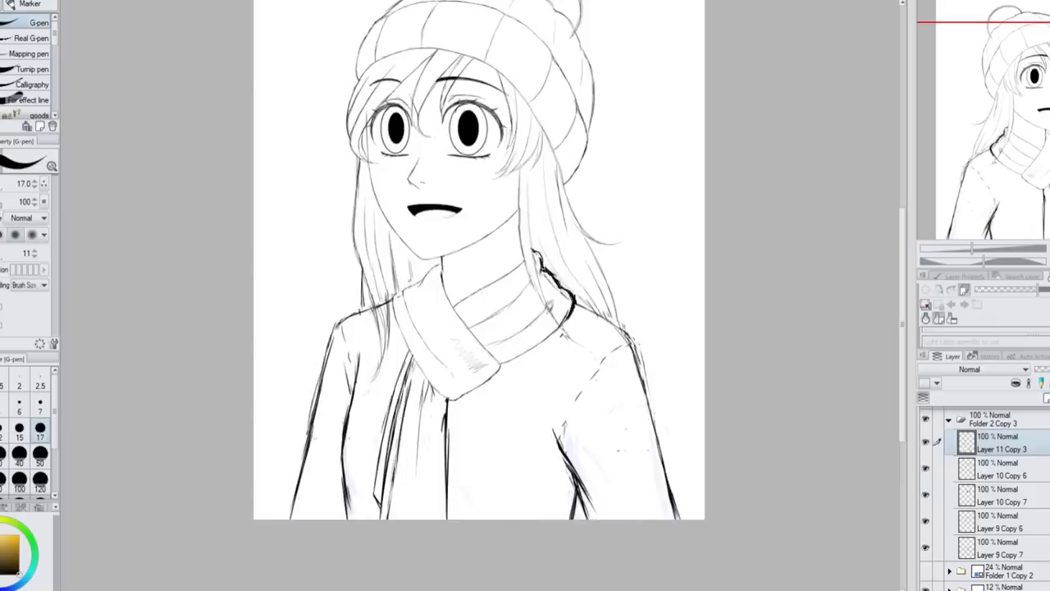
{"action": "key", "text": "h"}
{"action": "left_click_drag", "start_coordinate": [435, 246], "coordinate": [461, 402]}
{"action": "left_click_drag", "start_coordinate": [436, 174], "coordinate": [422, 326]}
{"action": "left_click_drag", "start_coordinate": [443, 141], "coordinate": [480, 402]}
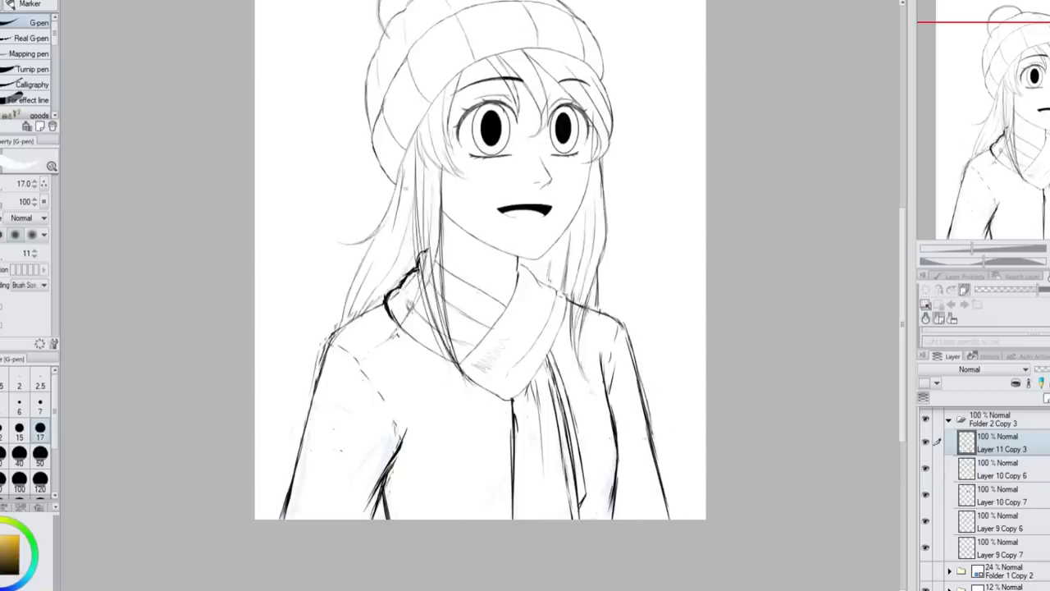
{"action": "key", "text": "h"}
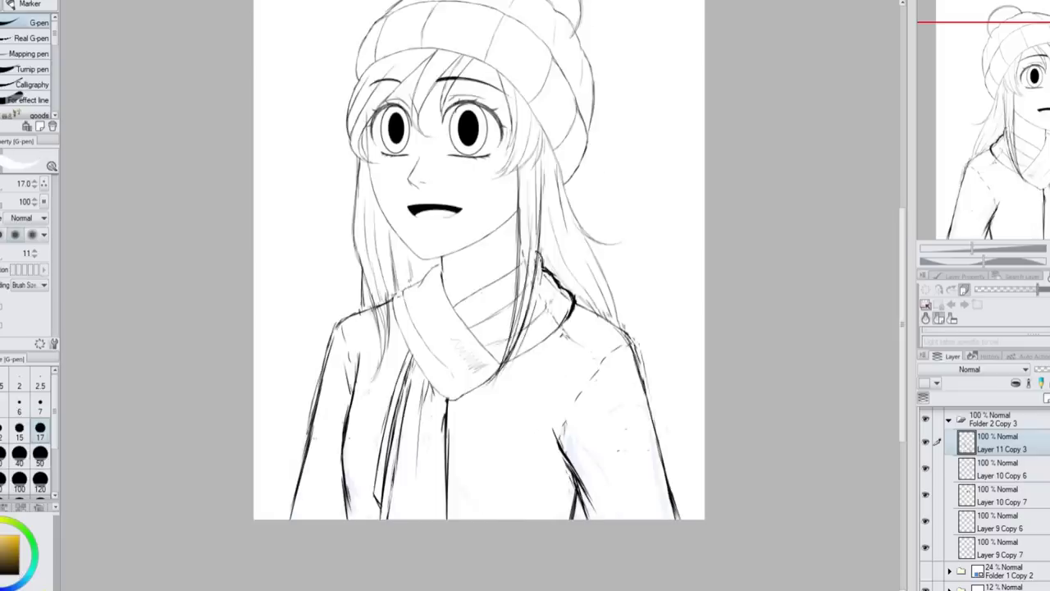
{"action": "key", "text": "ctrl+z"}
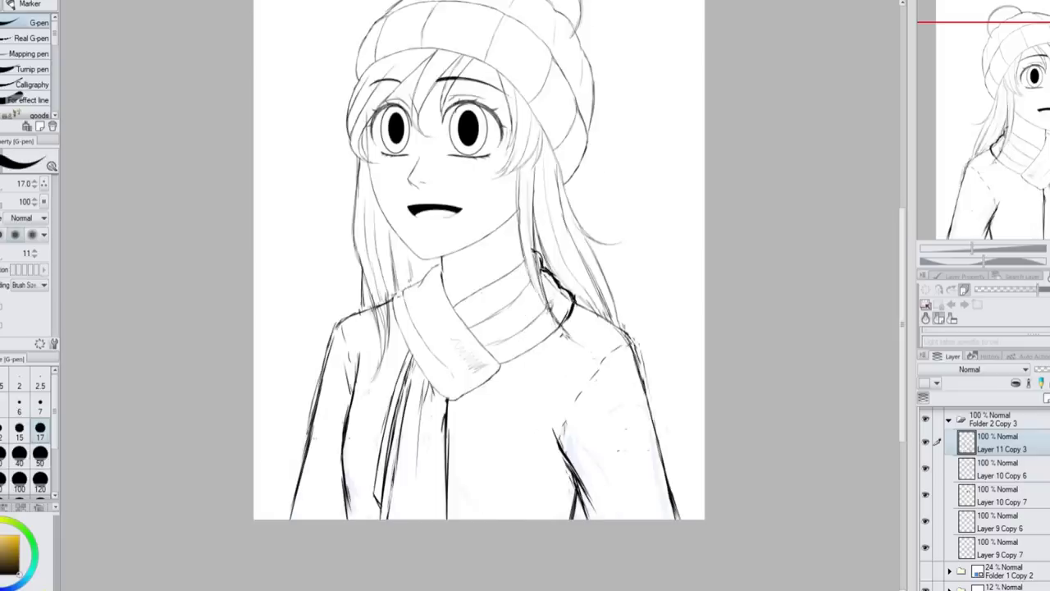
Redraw the near arm's outer contour with a rounded shoulder and a steeper line down to the canvas edge
{"action": "key", "text": "h"}
{"action": "key", "text": "m"}
{"action": "mouse_move", "coordinate": [605, 338]}
{"action": "left_mouse_down"}
{"action": "mouse_move", "coordinate": [587, 492]}
{"action": "mouse_move", "coordinate": [640, 492]}
{"action": "left_mouse_up"}
{"action": "key", "text": "ctrl+d"}
{"action": "left_click", "coordinate": [997, 443]}
{"action": "key", "text": "p"}
{"action": "left_click_drag", "start_coordinate": [328, 333], "coordinate": [312, 517]}
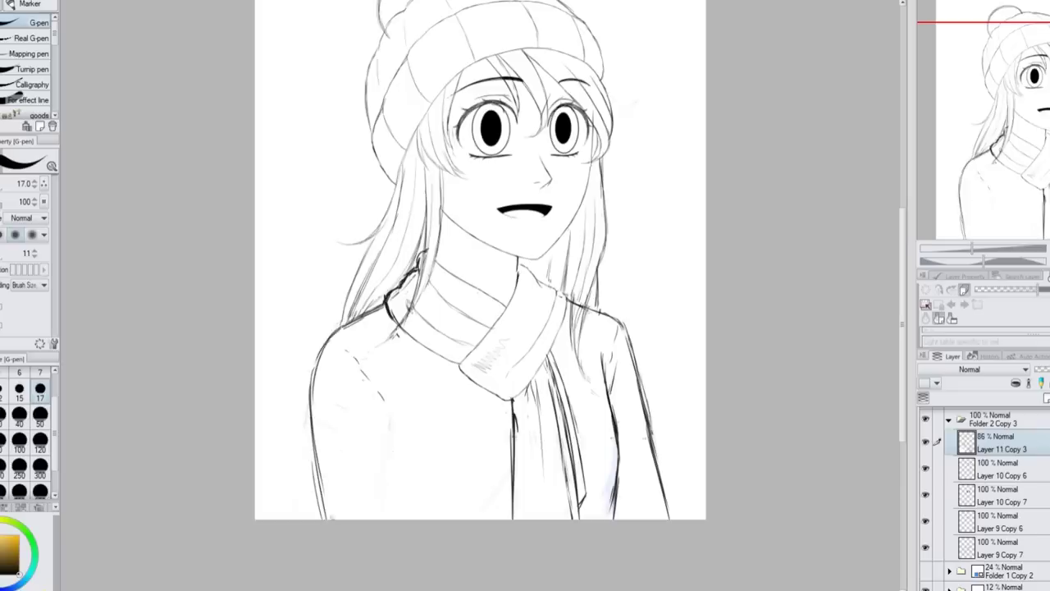
Check the arms in mirrored view and erase the slanted old outline outside the far arm with a size 120 brush
{"action": "key", "text": "h"}
{"action": "key", "text": "h"}
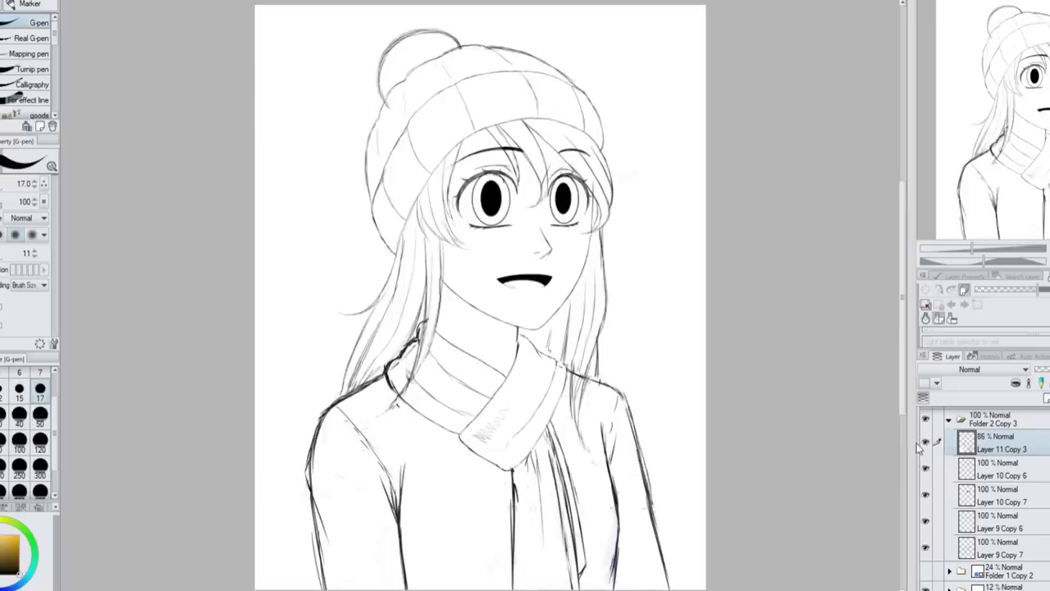
{"action": "key", "text": "c"}
{"action": "left_click_drag", "start_coordinate": [660, 586], "coordinate": [652, 499]}
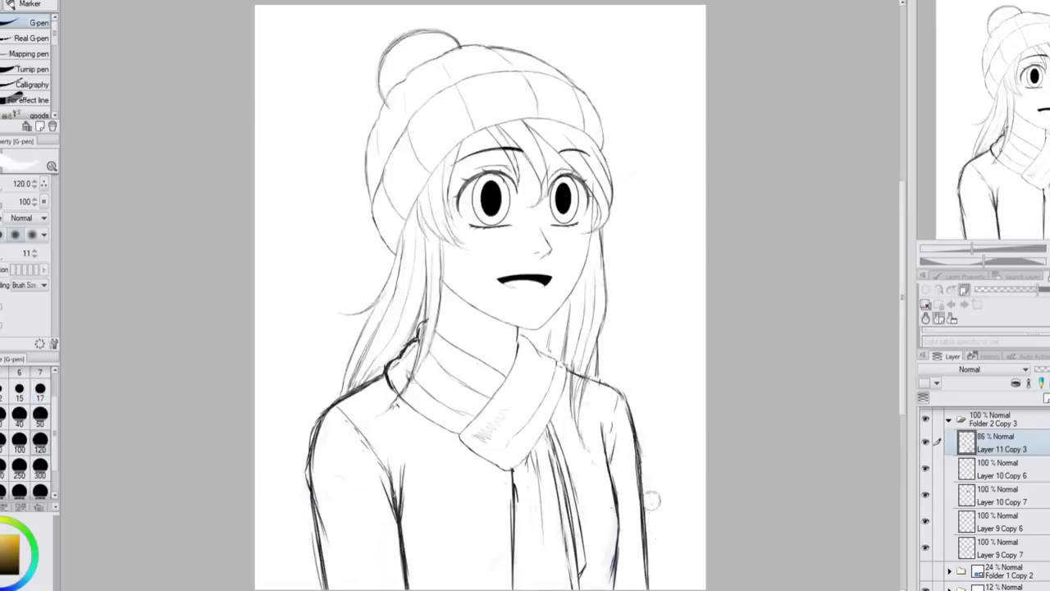
Undo the last strokes on the far arm's outer line and compare the figure in mirrored view
{"action": "key", "text": "ctrl+z"}
{"action": "key", "text": "ctrl+z"}
{"action": "key", "text": "ctrl+z"}
{"action": "key", "text": "ctrl+z"}
{"action": "key", "text": "ctrl+z"}
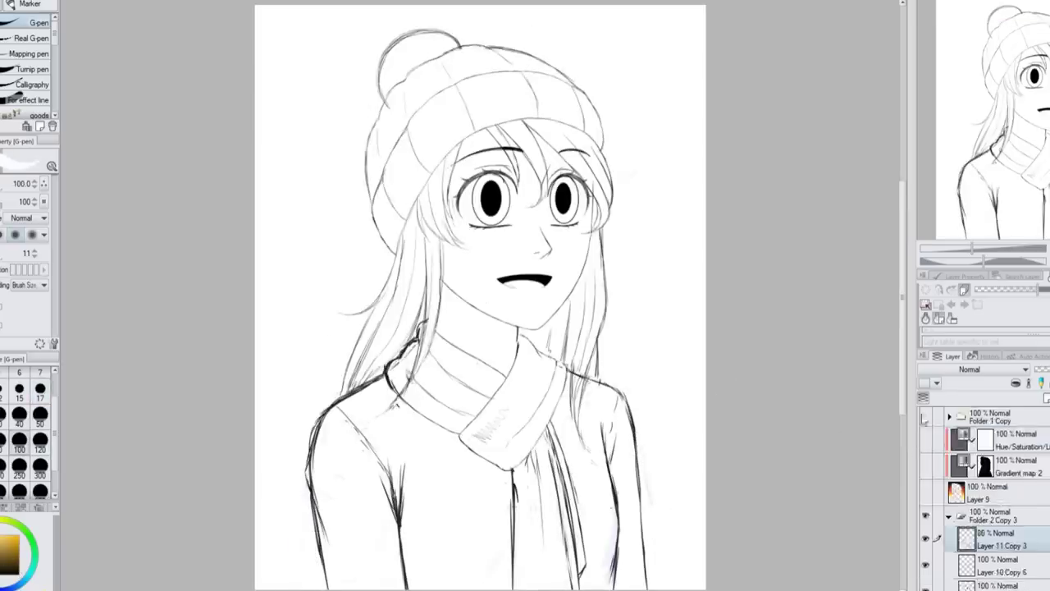
{"action": "key", "text": "h"}
{"action": "key", "text": "c"}
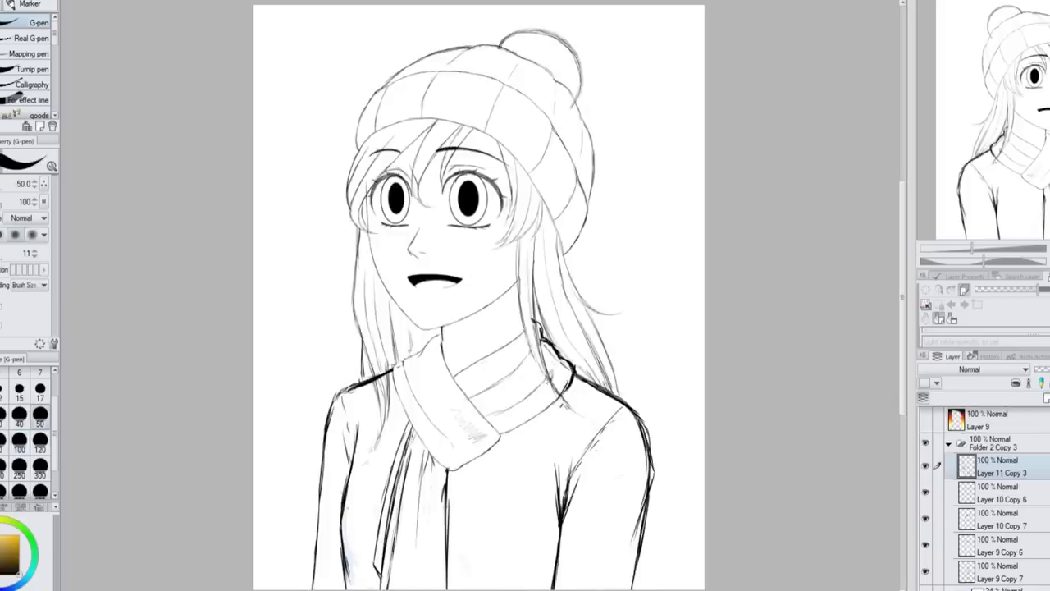
{"action": "key", "text": "h"}
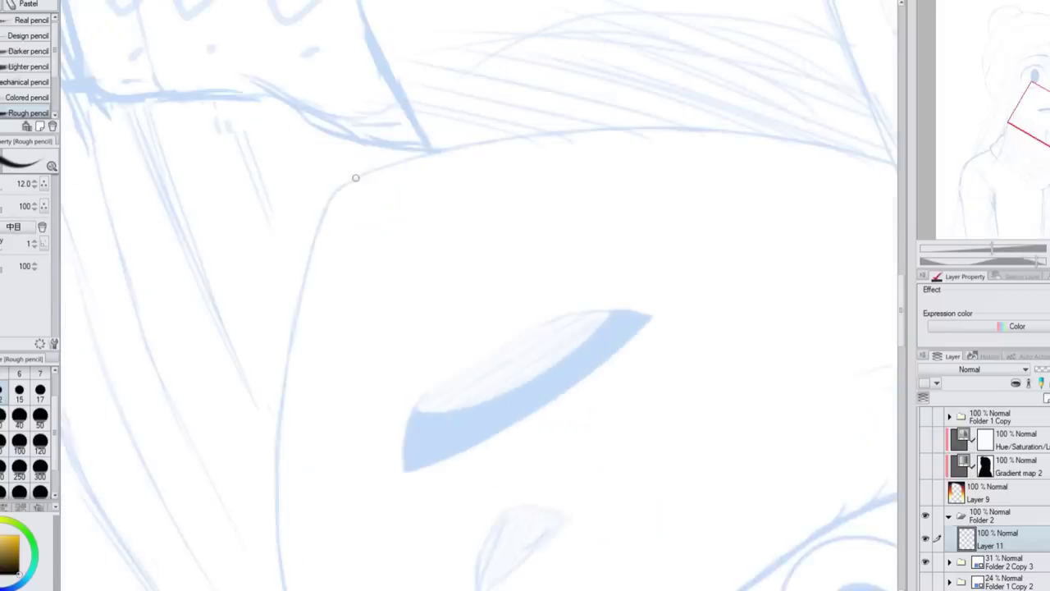
Ink the far cheek from the chin up to beside the eye on Layer 11 with a size 12 rough pencil
{"action": "left_click_drag", "start_coordinate": [288, 346], "coordinate": [278, 433]}
{"action": "scroll", "coordinate": [277, 76], "scroll_direction": "down", "scroll_amount": 5}
{"action": "left_click_drag", "start_coordinate": [289, 256], "coordinate": [300, 300]}
{"action": "key", "text": "^"}
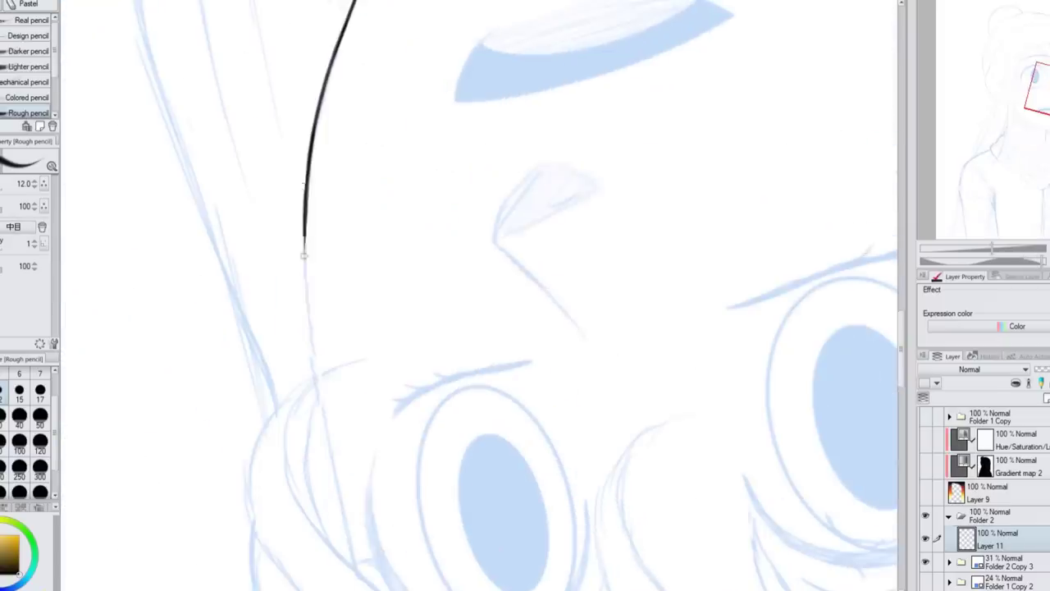
{"action": "left_click_drag", "start_coordinate": [322, 419], "coordinate": [358, 578]}
Ink the near jawline from the chin back to the hair and check the complete face outline
{"action": "key", "text": "^"}
{"action": "key", "text": "^"}
{"action": "key", "text": "^"}
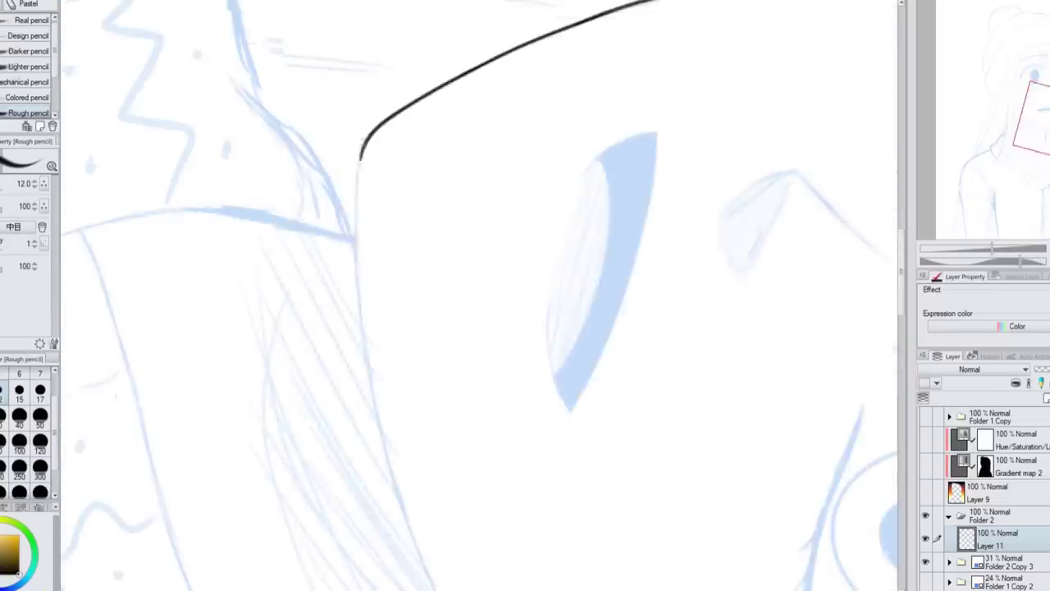
{"action": "key", "text": "ctrl+0"}
{"action": "scroll", "coordinate": [589, 207], "scroll_direction": "up", "scroll_amount": 4}
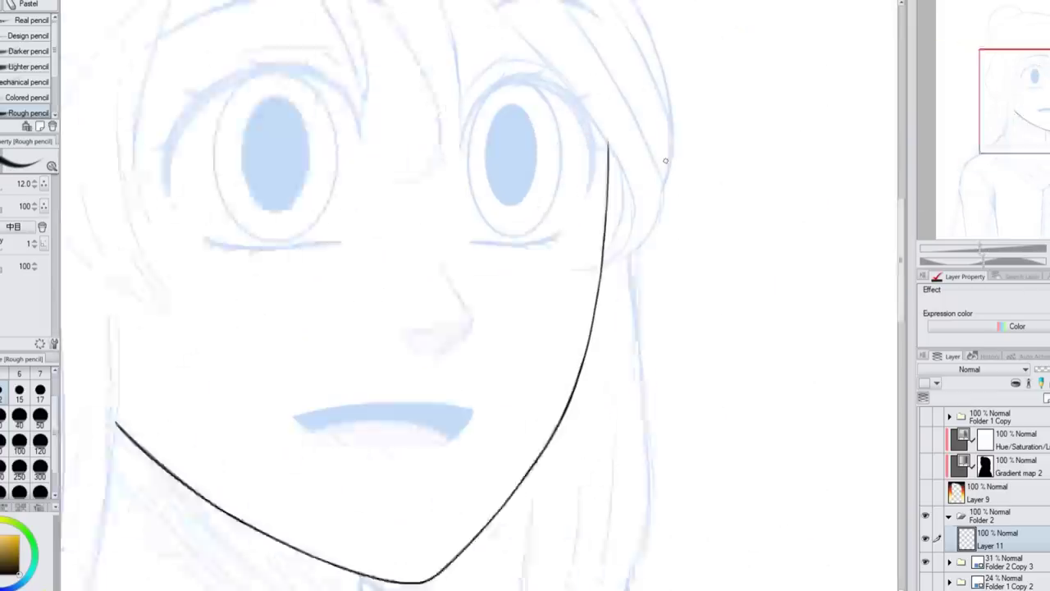
{"action": "key", "text": "ctrl+0"}
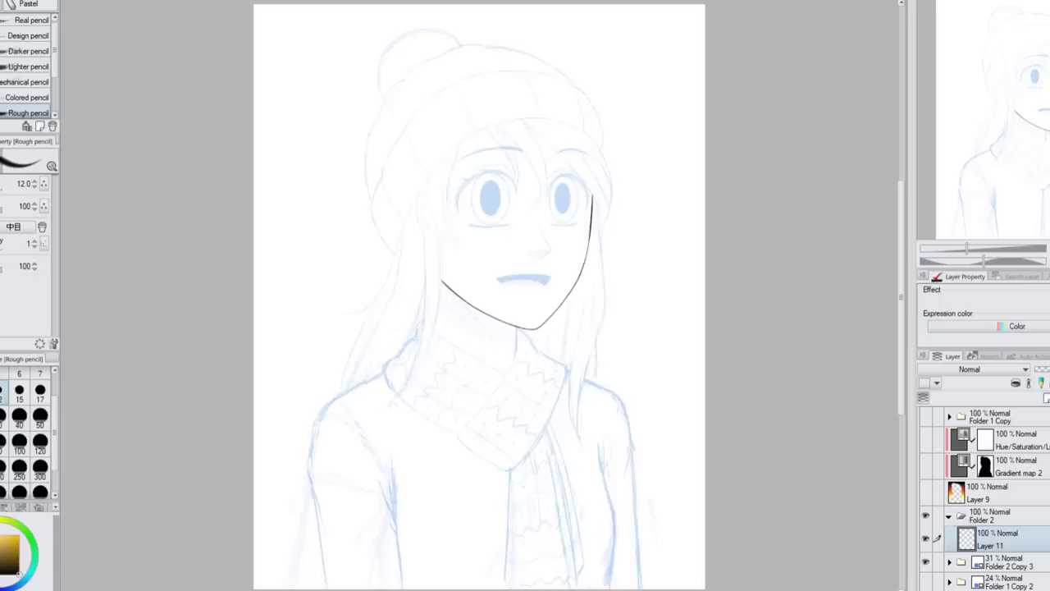
{"action": "scroll", "coordinate": [561, 226], "scroll_direction": "up", "scroll_amount": 3}
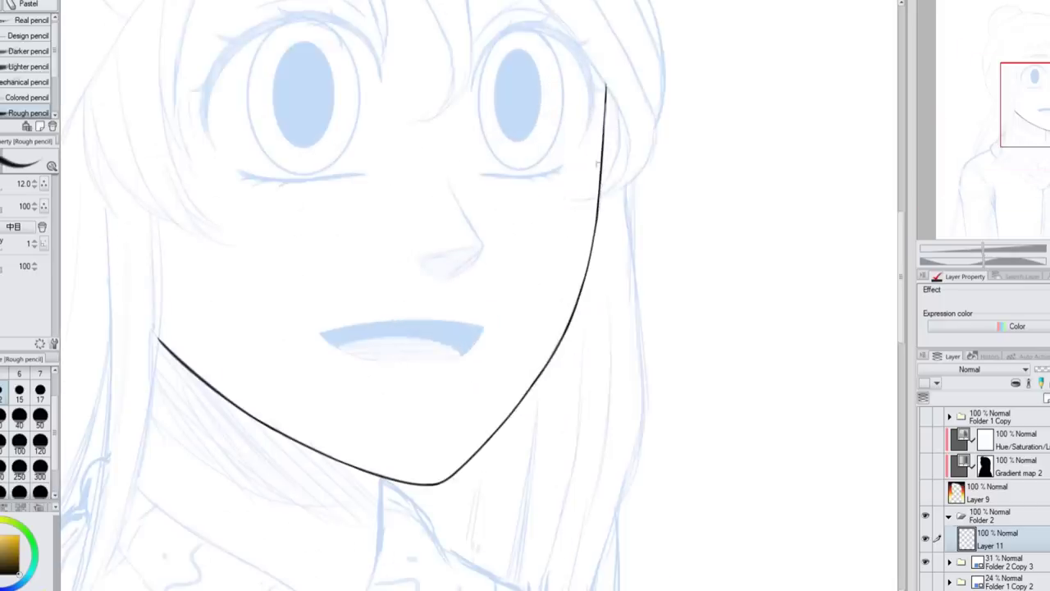
Ink the open mouth with its curved upper lip line, lower edges and inner curve over the blue sketch
{"action": "scroll", "coordinate": [548, 410], "scroll_direction": "up", "scroll_amount": 4}
{"action": "mouse_move", "coordinate": [201, 253]}
{"action": "left_mouse_down"}
{"action": "mouse_move", "coordinate": [234, 292]}
{"action": "mouse_move", "coordinate": [478, 335]}
{"action": "mouse_move", "coordinate": [599, 218]}
{"action": "mouse_move", "coordinate": [693, 239]}
{"action": "left_mouse_up"}
{"action": "key", "text": "h"}
{"action": "left_click_drag", "start_coordinate": [264, 240], "coordinate": [369, 336]}
{"action": "left_click_drag", "start_coordinate": [595, 272], "coordinate": [742, 292]}
Ink the nose bridge, the tip's underside and a short nostril line with a size 10 rough pencil
{"action": "scroll", "coordinate": [386, 295], "scroll_direction": "down", "scroll_amount": 5}
{"action": "scroll", "coordinate": [429, 205], "scroll_direction": "up", "scroll_amount": 4}
{"action": "left_click_drag", "start_coordinate": [456, 197], "coordinate": [521, 324]}
{"action": "key", "text": "h"}
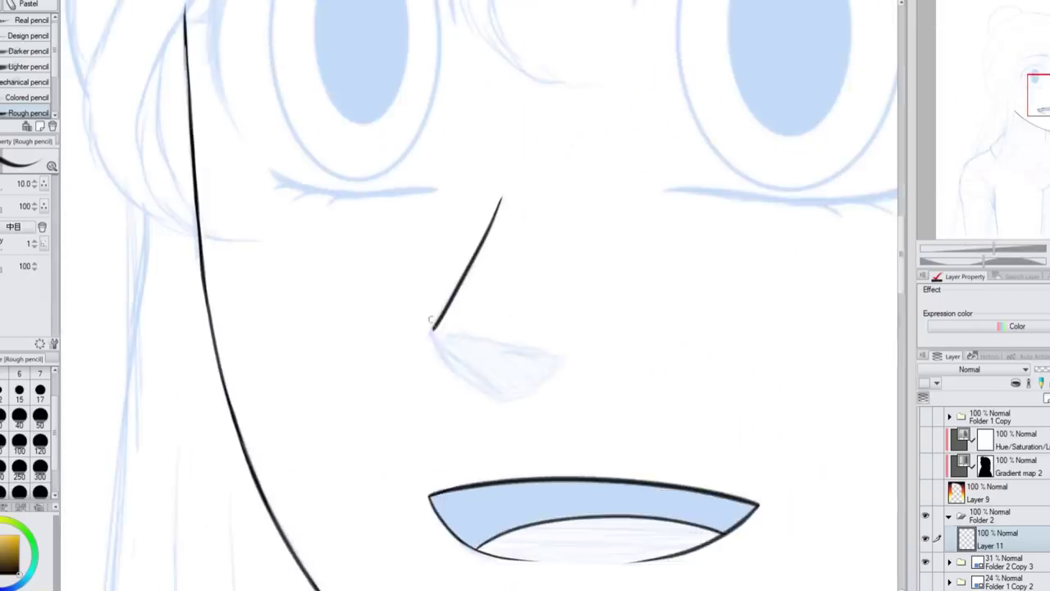
{"action": "scroll", "coordinate": [706, 347], "scroll_direction": "down", "scroll_amount": 5}
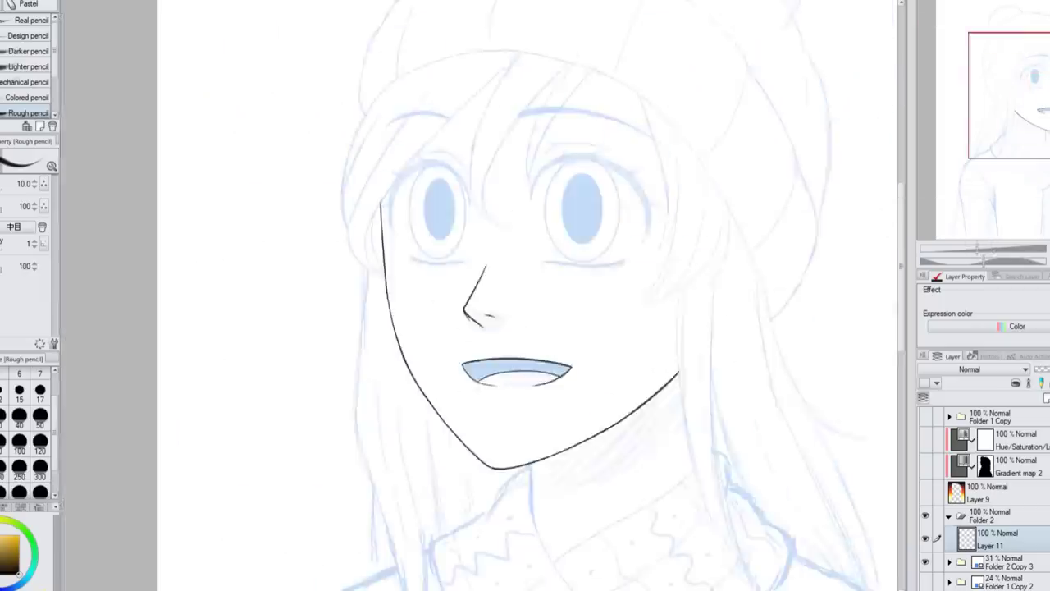
Draw the near eye's thick upper lid with the Curve tool at size 27, tapering at the inner and outer ends
{"action": "scroll", "coordinate": [442, 238], "scroll_direction": "up", "scroll_amount": 6}
{"action": "key", "text": "u"}
{"action": "left_click_drag", "start_coordinate": [311, 181], "coordinate": [267, 289]}
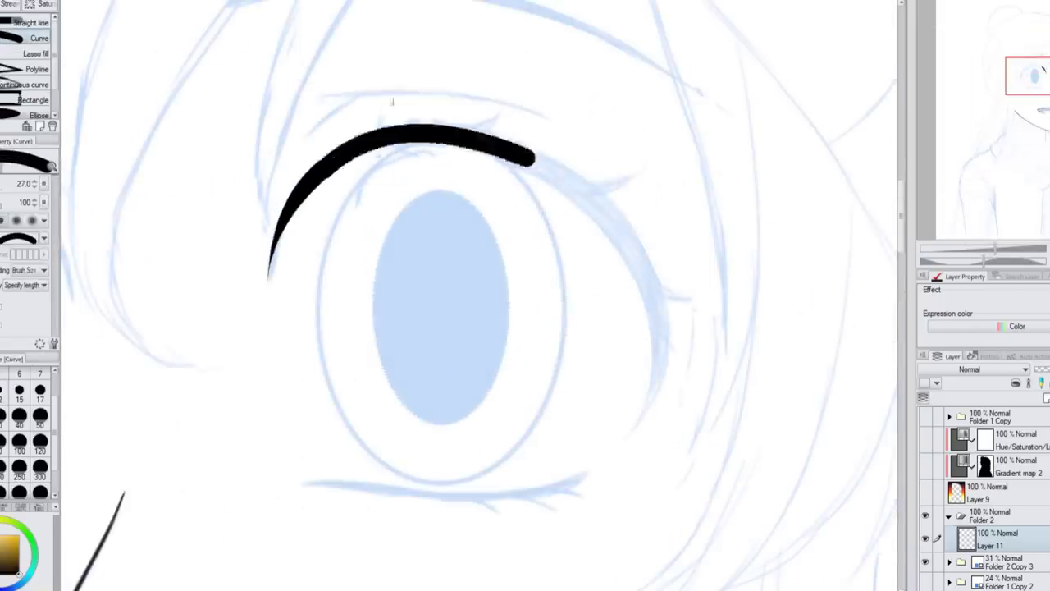
{"action": "left_click", "coordinate": [534, 159]}
{"action": "double_click", "coordinate": [663, 328]}
{"action": "key", "text": "h"}
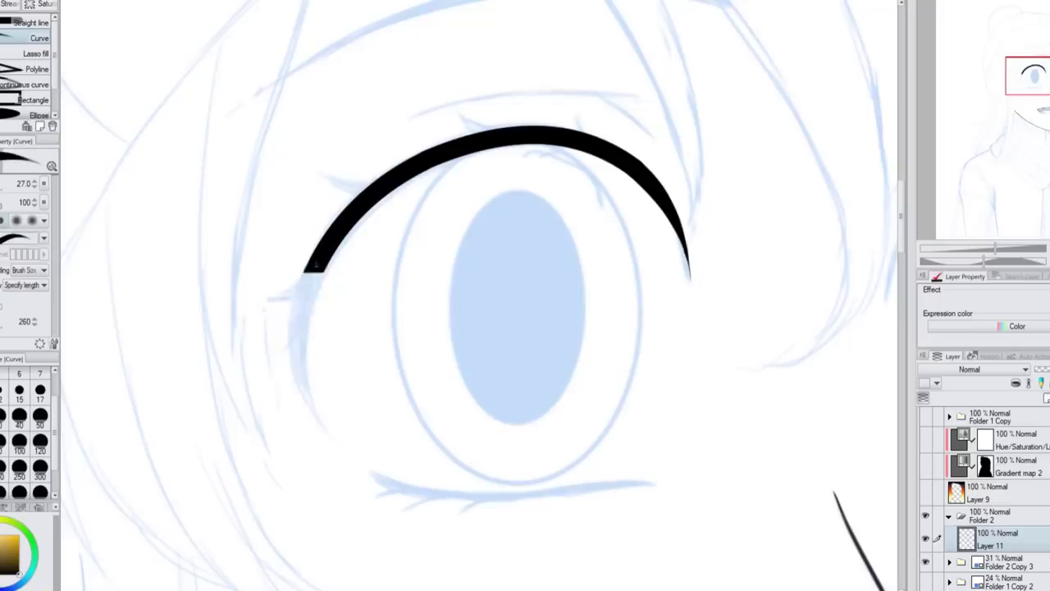
{"action": "left_click_drag", "start_coordinate": [297, 324], "coordinate": [334, 442]}
Add short curved lashes along the near eye's upper lid with the Curve tool at size 20
{"action": "key", "text": "h"}
{"action": "left_click_drag", "start_coordinate": [492, 123], "coordinate": [504, 103]}
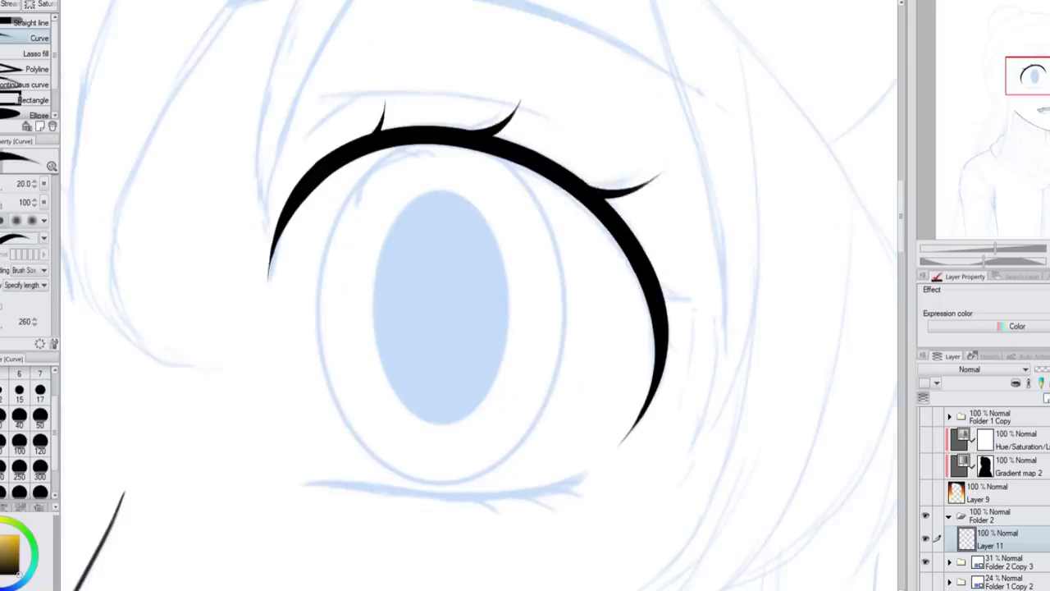
{"action": "left_click_drag", "start_coordinate": [575, 147], "coordinate": [591, 132]}
{"action": "scroll", "coordinate": [525, 295], "scroll_direction": "down", "scroll_amount": 5}
{"action": "scroll", "coordinate": [525, 312], "scroll_direction": "up", "scroll_amount": 6}
{"action": "key", "text": "p"}
{"action": "left_click_drag", "start_coordinate": [747, 310], "coordinate": [327, 319]}
{"action": "key", "text": "ctrl+z"}
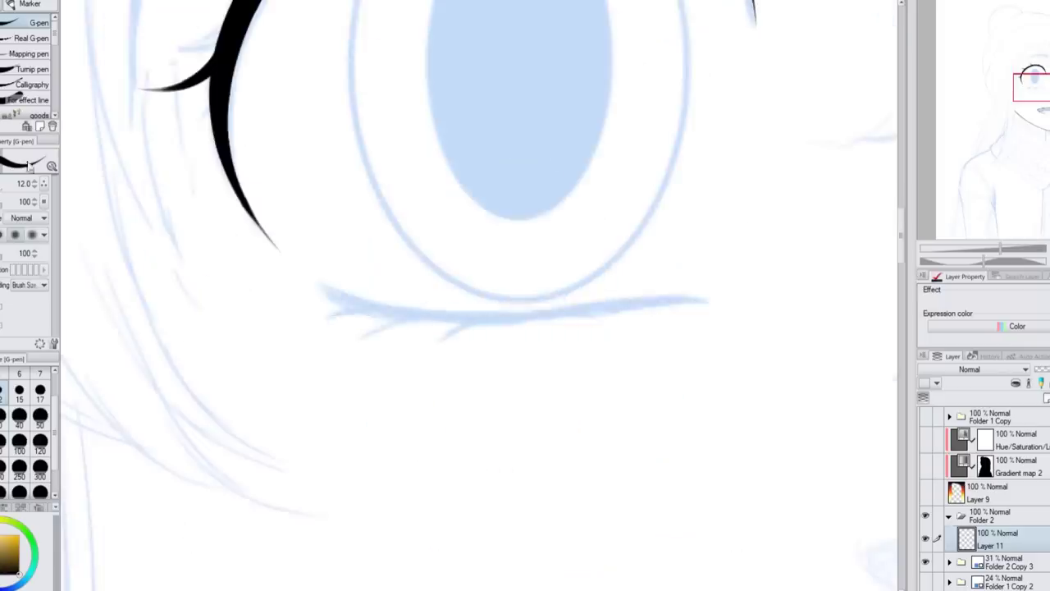
Ink the near eye's lower lid line with small outer lashes using the size 10 rough pencil, undoing unsatisfactory strokes
{"action": "key", "text": "p"}
{"action": "key", "text": "h"}
{"action": "mouse_move", "coordinate": [254, 298]}
{"action": "left_mouse_down"}
{"action": "mouse_move", "coordinate": [490, 304]}
{"action": "mouse_move", "coordinate": [656, 267]}
{"action": "mouse_move", "coordinate": [621, 297]}
{"action": "mouse_move", "coordinate": [303, 305]}
{"action": "mouse_move", "coordinate": [691, 296]}
{"action": "left_mouse_up"}
{"action": "key", "text": "ctrl+z"}
{"action": "key", "text": "ctrl+z"}
{"action": "key", "text": "h"}
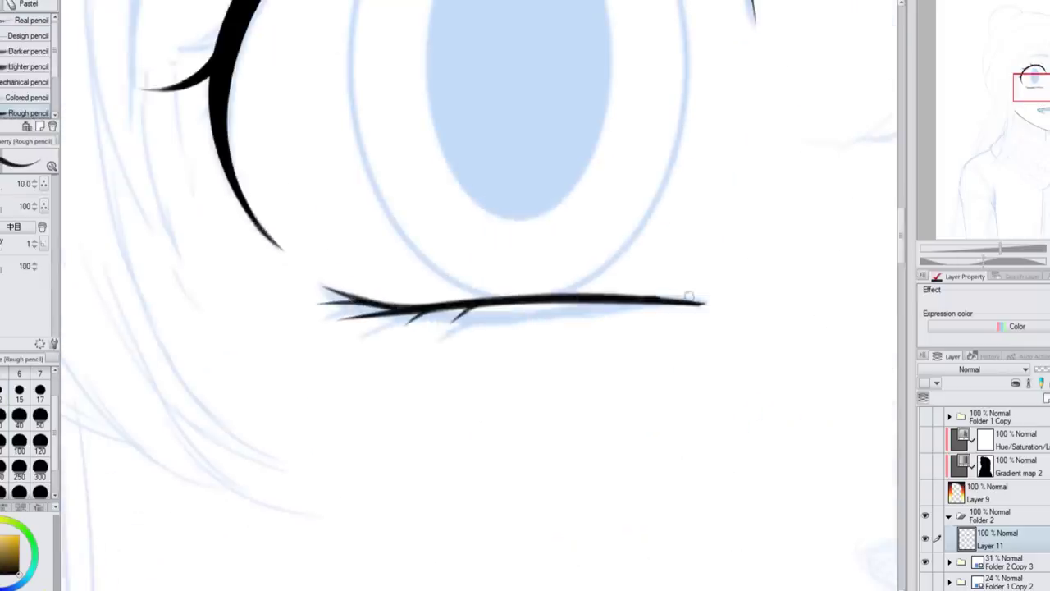
{"action": "scroll", "coordinate": [525, 295], "scroll_direction": "down", "scroll_amount": 5}
Copy the near eye's lids and lashes, flip them, and narrow the copy into place as the far eye
{"action": "scroll", "coordinate": [525, 311], "scroll_direction": "up", "scroll_amount": 6}
{"action": "left_click_drag", "start_coordinate": [92, 351], "coordinate": [556, 355]}
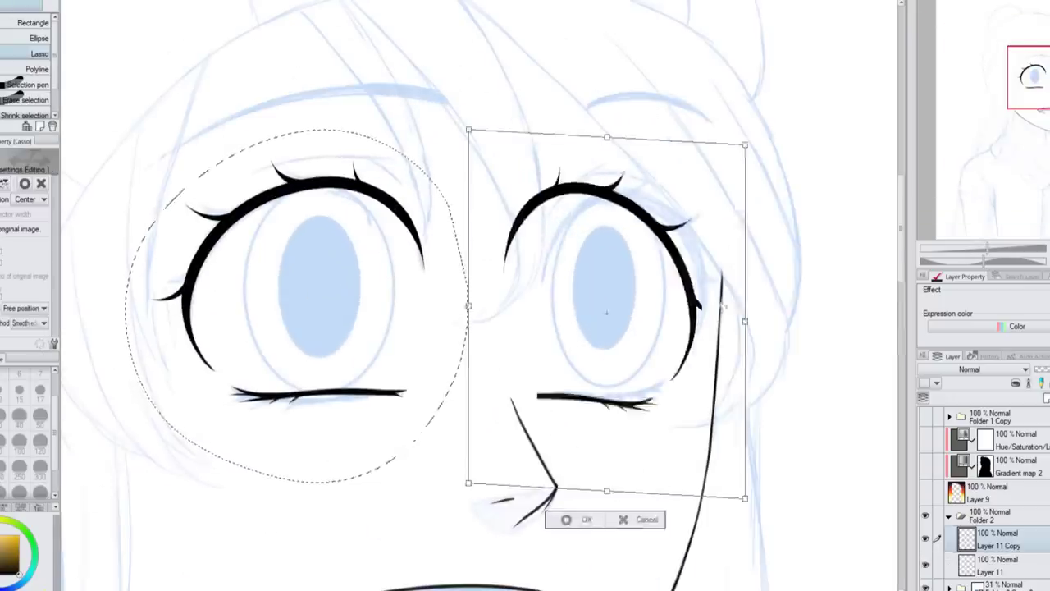
{"action": "scroll", "coordinate": [606, 312], "scroll_direction": "down", "scroll_amount": 2}
{"action": "left_click_drag", "start_coordinate": [694, 304], "coordinate": [628, 304]}
{"action": "scroll", "coordinate": [629, 304], "scroll_direction": "down", "scroll_amount": 4}
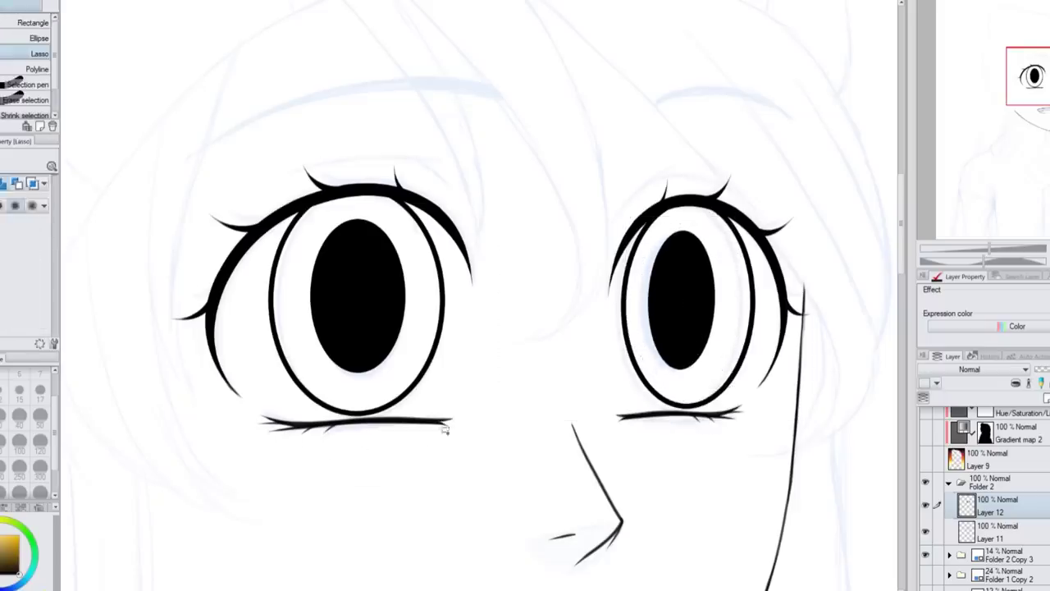
Shift the near eye selection slightly toward the nose, and adjust the selected face outline with a free transform
{"action": "left_click", "coordinate": [413, 471]}
{"action": "left_click_drag", "start_coordinate": [355, 324], "coordinate": [372, 324]}
{"action": "key", "text": "Return"}
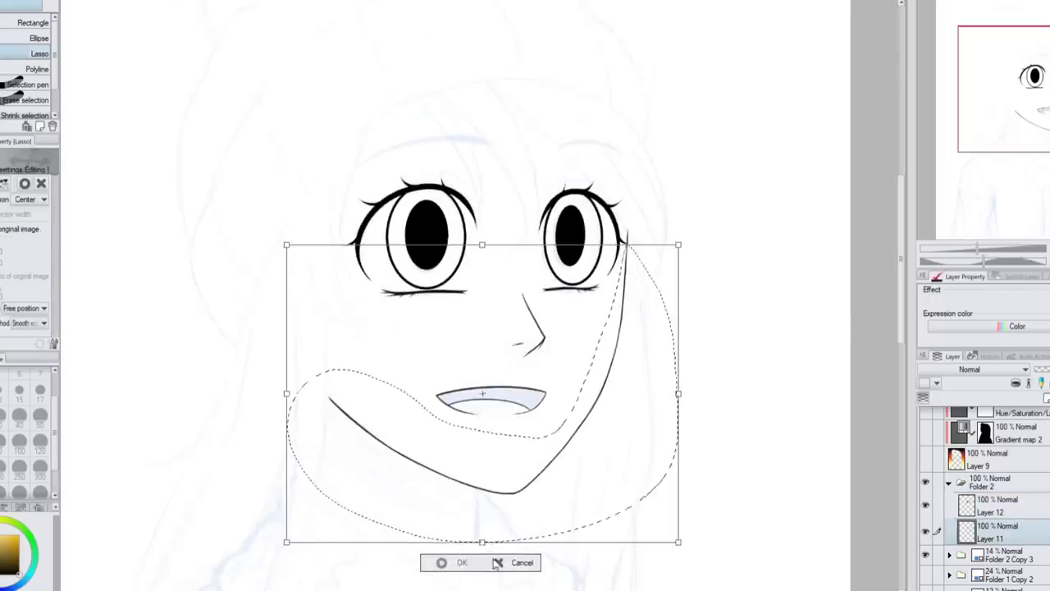
{"action": "key", "text": "Return"}
{"action": "key", "text": "ctrl+0"}
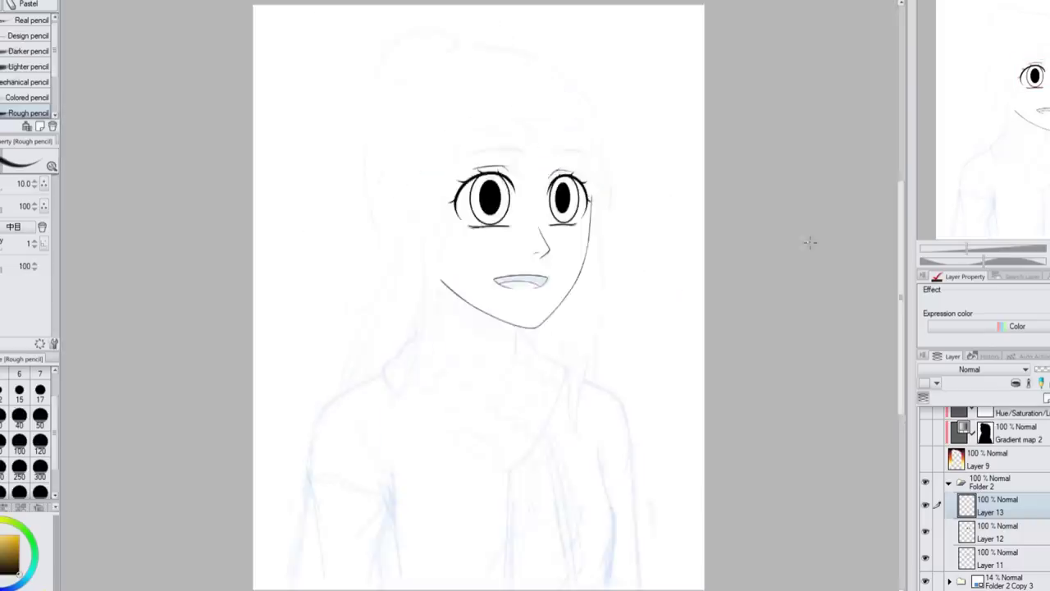
Draw thick tapered eyebrows arching above both eyes with the Curve tool
{"action": "scroll", "coordinate": [530, 151], "scroll_direction": "up", "scroll_amount": 5}
{"action": "key", "text": "u"}
{"action": "left_click_drag", "start_coordinate": [200, 205], "coordinate": [504, 146]}
{"action": "left_click_drag", "start_coordinate": [270, 164], "coordinate": [506, 149]}
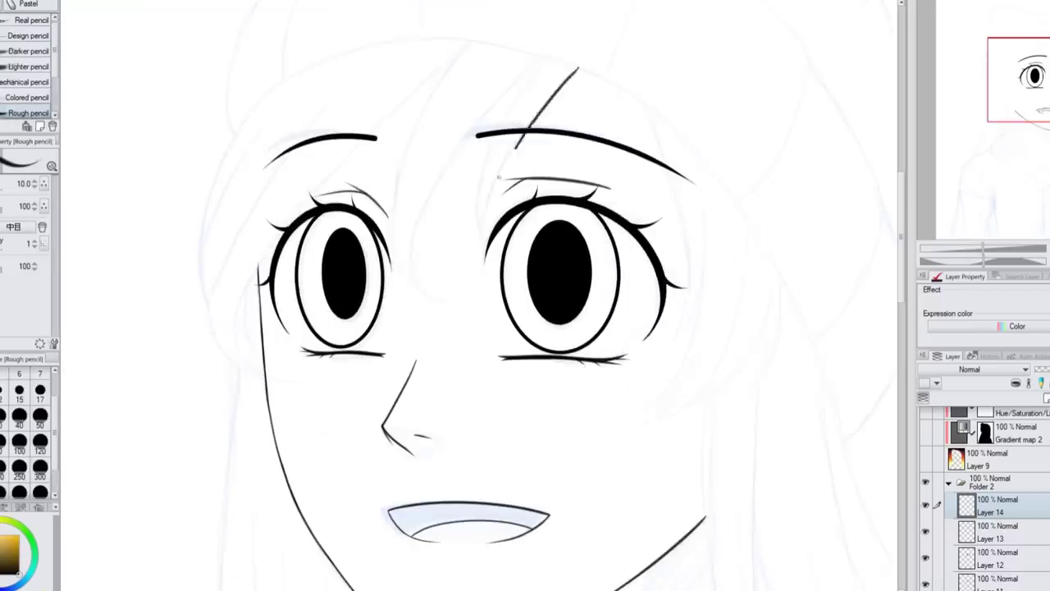
Ink the bangs across the forehead and beside the far eye on Layer 14, checking them mirrored, and select Layer 11
{"action": "key", "text": "h"}
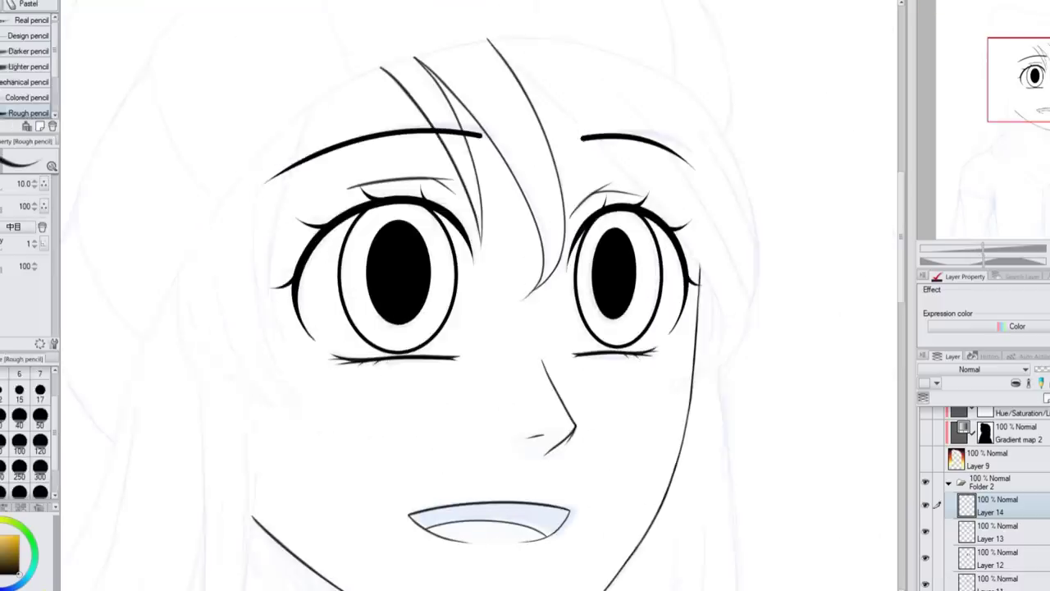
{"action": "key", "text": "h"}
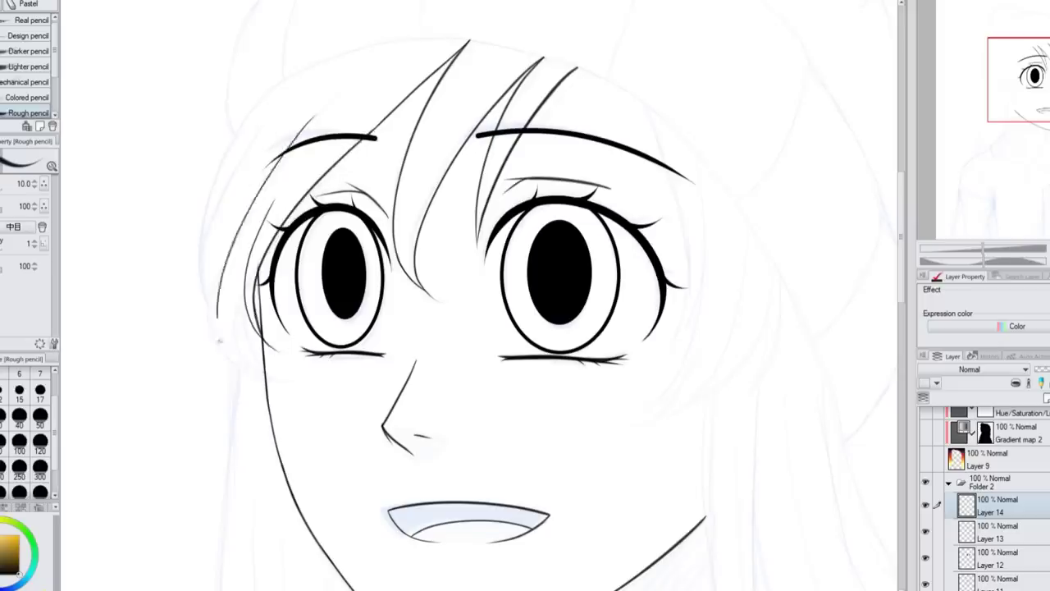
{"action": "key", "text": "ctrl+minus"}
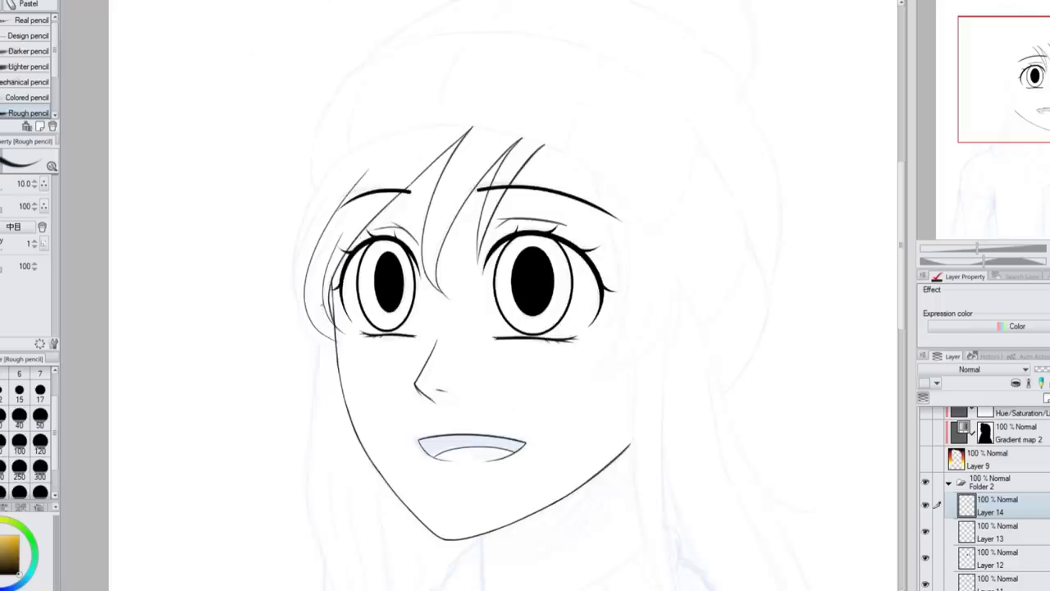
{"action": "key", "text": "h"}
{"action": "left_click", "coordinate": [996, 578]}
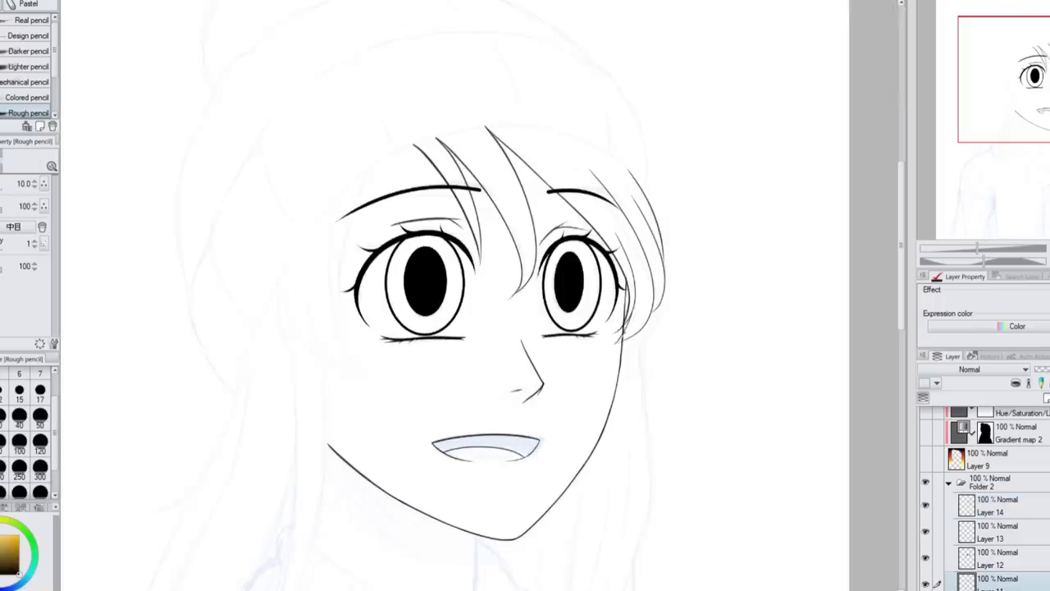
Ink the side strands of the bangs beside the near eye on Layer 14, checking them mirrored
{"action": "scroll", "coordinate": [679, 329], "scroll_direction": "down", "scroll_amount": 3}
{"action": "left_click", "coordinate": [996, 502]}
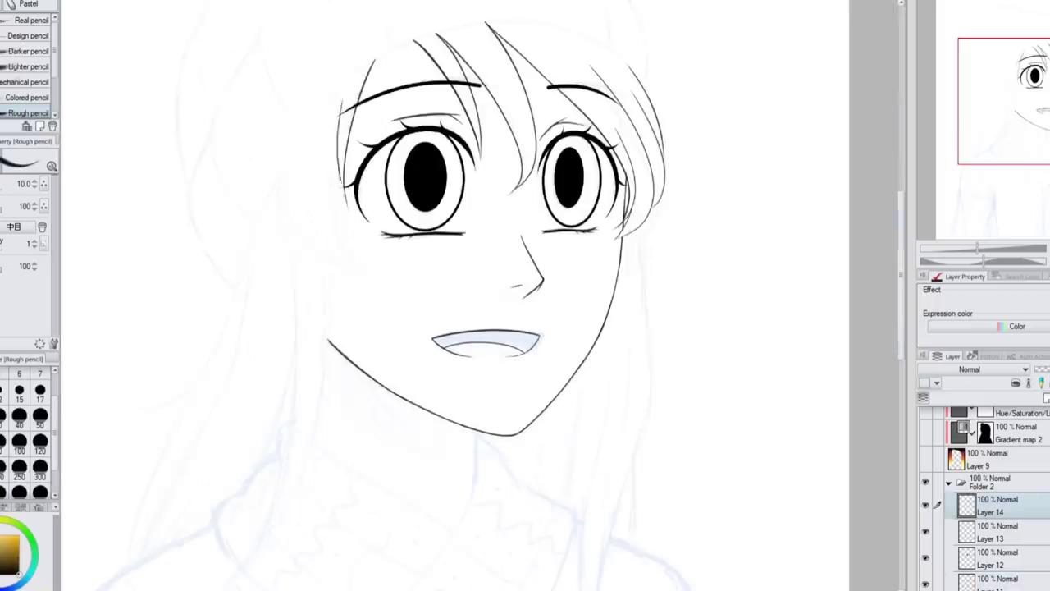
{"action": "key", "text": "h"}
{"action": "mouse_move", "coordinate": [348, 91]}
{"action": "left_mouse_down"}
{"action": "mouse_move", "coordinate": [345, 210]}
{"action": "mouse_move", "coordinate": [340, 183]}
{"action": "left_mouse_up"}
{"action": "key", "text": "h"}
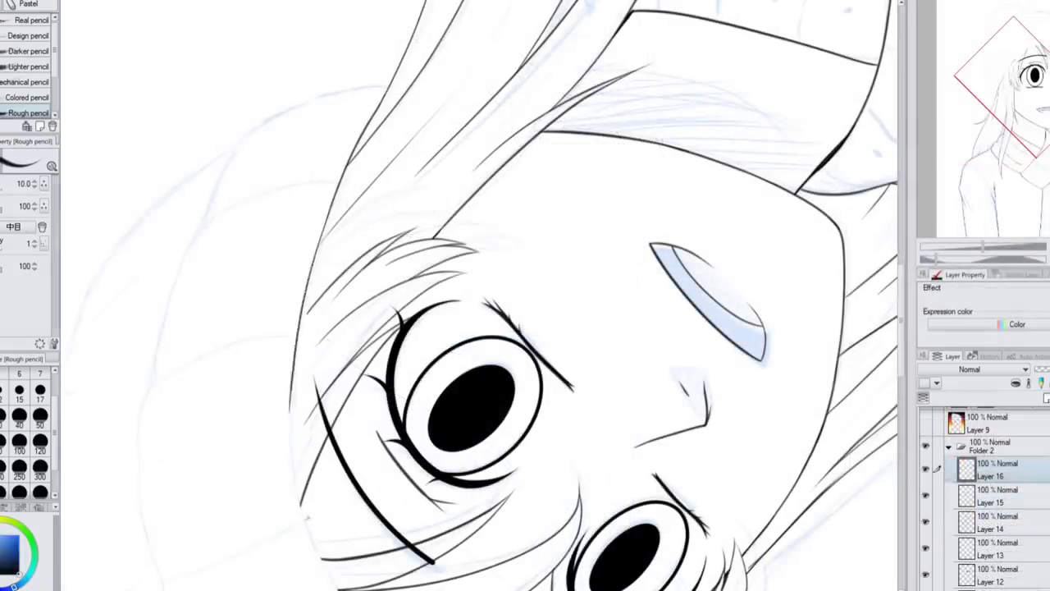
Ink the beanie brim's lower edge across the top of the bangs on Layer 16
{"action": "scroll", "coordinate": [579, 295], "scroll_direction": "down", "scroll_amount": 6}
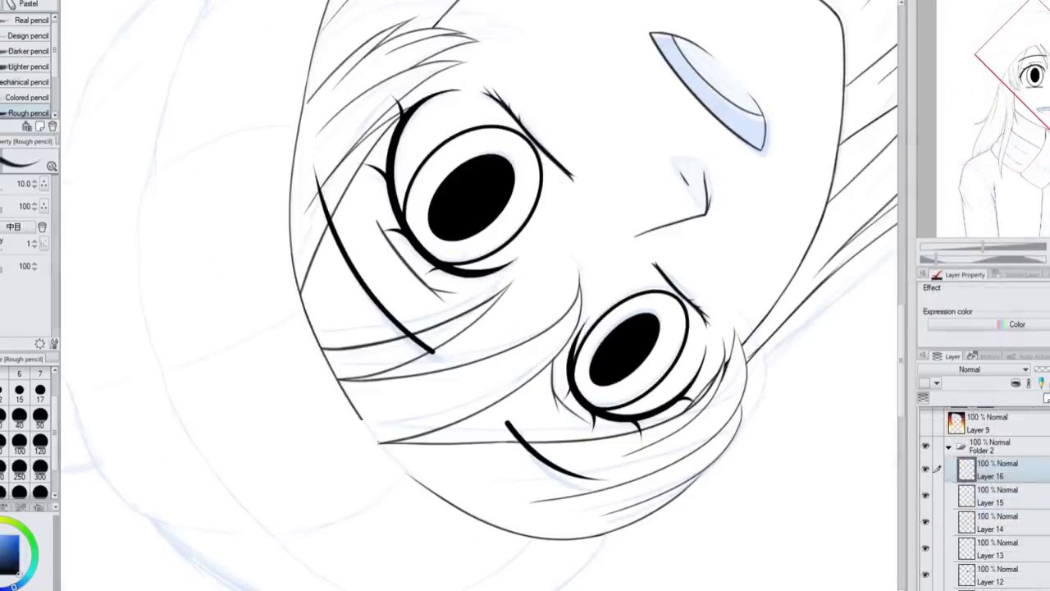
{"action": "key", "text": "ctrl+0"}
{"action": "key", "text": "ctrl+0"}
{"action": "scroll", "coordinate": [422, 235], "scroll_direction": "up", "scroll_amount": 3}
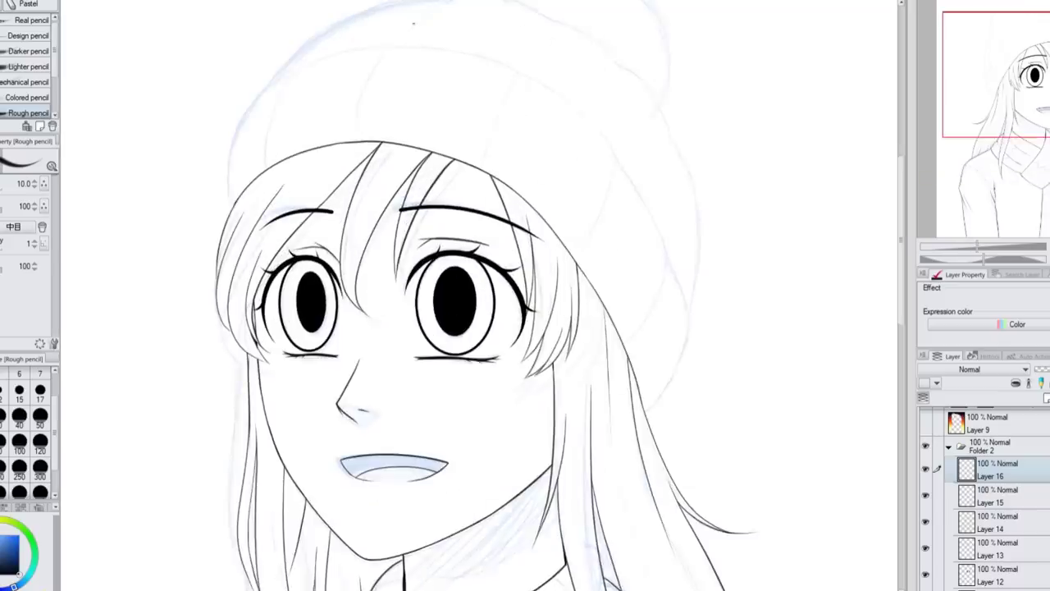
Ink both side ends and the upper edge of the beanie's brim over the sketch
{"action": "key", "text": "h"}
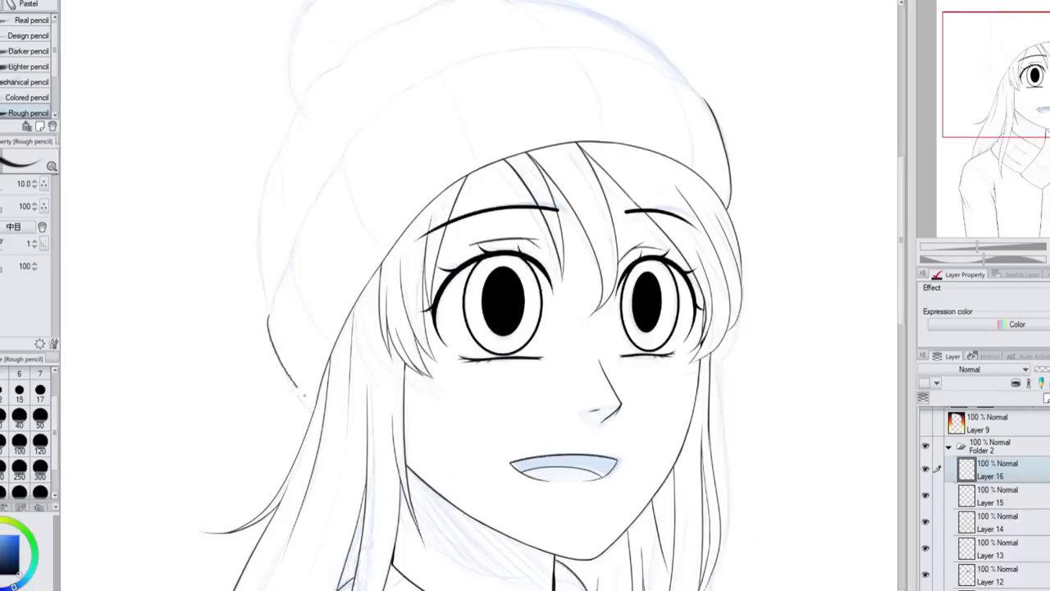
{"action": "key", "text": "minus"}
{"action": "key", "text": "minus"}
{"action": "key", "text": "minus"}
{"action": "key", "text": "minus"}
{"action": "key", "text": "minus"}
{"action": "key", "text": "minus"}
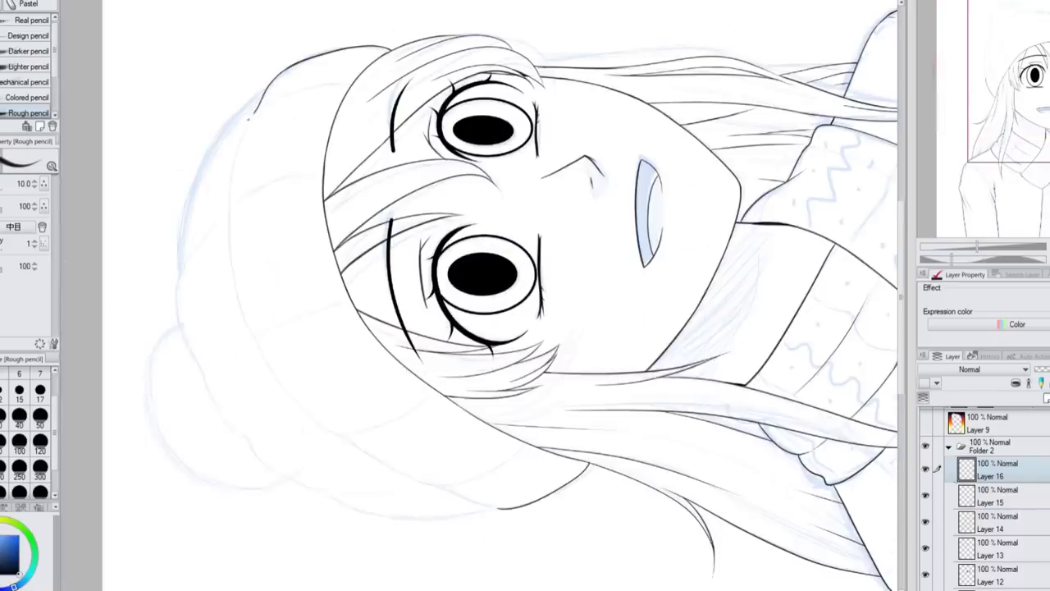
{"action": "key", "text": "asciicircum"}
{"action": "key", "text": "asciicircum"}
{"action": "key", "text": "asciicircum"}
{"action": "key", "text": "asciicircum"}
{"action": "key", "text": "asciicircum"}
{"action": "key", "text": "asciicircum"}
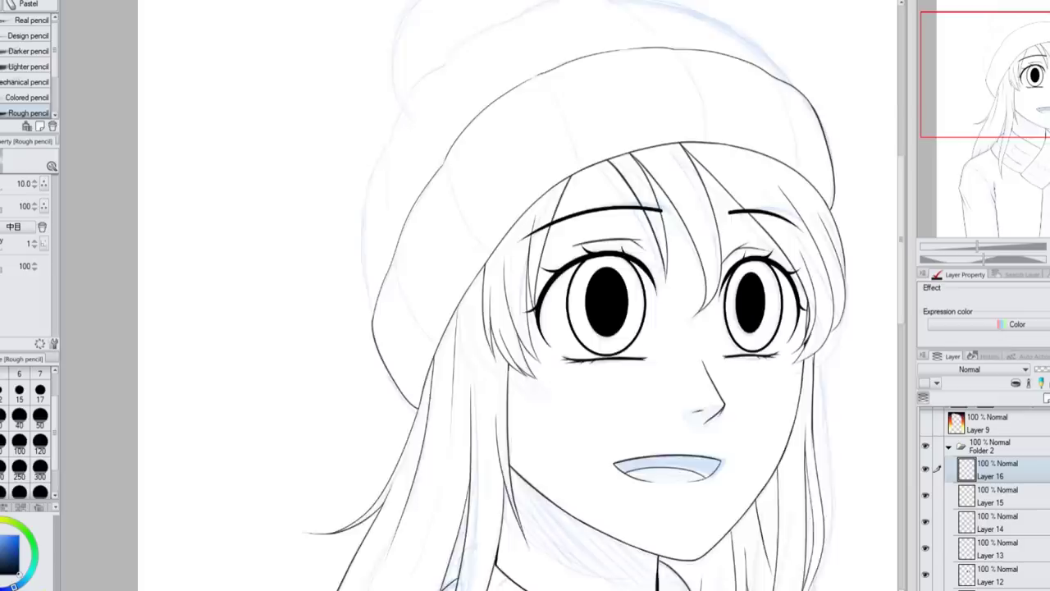
Ink the beanie's crown outline and the curved rib lines across its brim and crown
{"action": "key", "text": "ctrl+minus"}
{"action": "key", "text": "minus"}
{"action": "key", "text": "minus"}
{"action": "key", "text": "minus"}
{"action": "key", "text": "minus"}
{"action": "key", "text": "ctrl+plus"}
{"action": "key", "text": "ctrl+plus"}
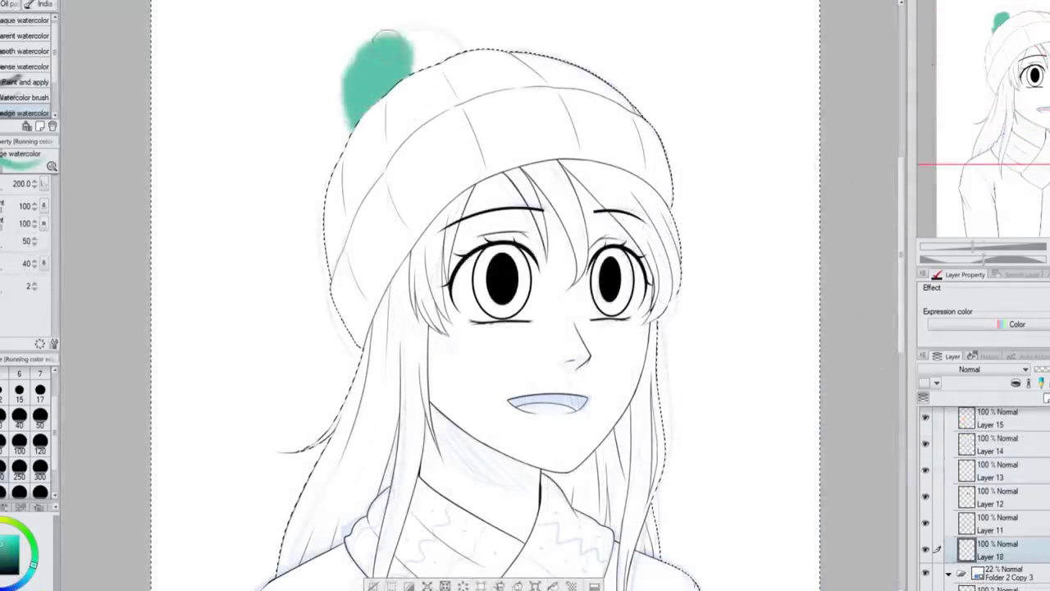
Paint the beanie's pompom teal on Layer 18 with the watercolor brush, and clear the selection
{"action": "mouse_move", "coordinate": [386, 36]}
{"action": "left_mouse_down"}
{"action": "mouse_move", "coordinate": [425, 30]}
{"action": "mouse_move", "coordinate": [361, 41]}
{"action": "mouse_move", "coordinate": [435, 75]}
{"action": "mouse_move", "coordinate": [356, 142]}
{"action": "mouse_move", "coordinate": [464, 37]}
{"action": "mouse_move", "coordinate": [383, 30]}
{"action": "left_mouse_up"}
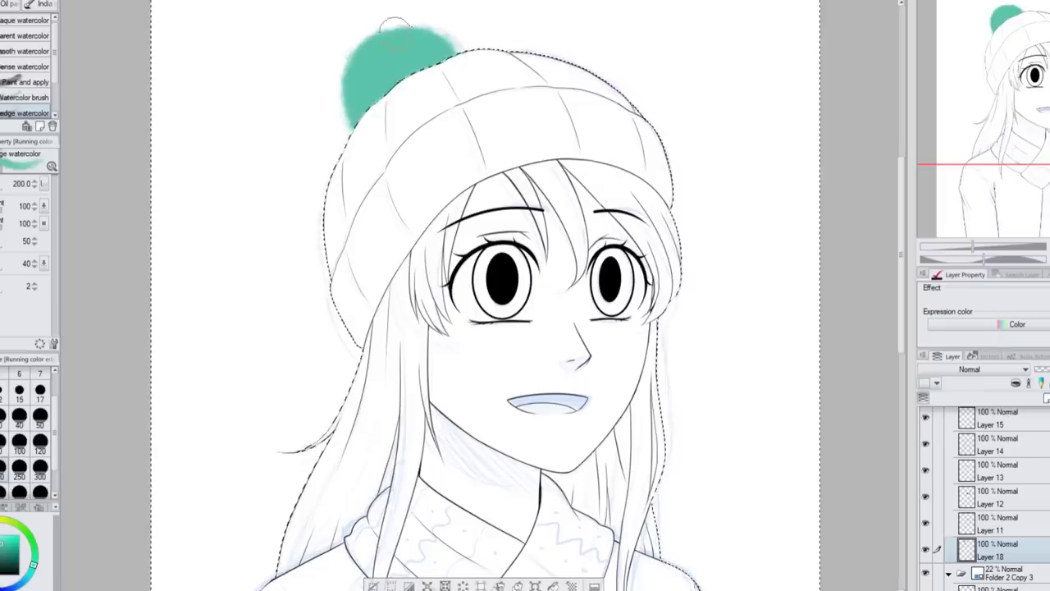
{"action": "key", "text": "ctrl+d"}
{"action": "key", "text": "ctrl+minus"}
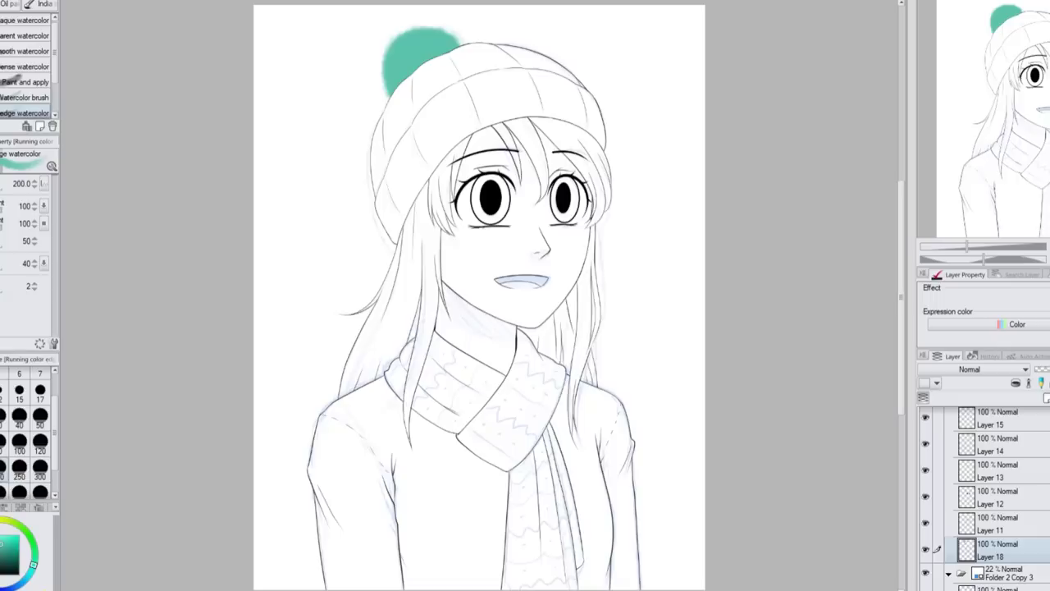
Hide the sketch folder Folder 2 Copy 3, check the line art mirrored, and select Layer 11
{"action": "left_click", "coordinate": [924, 572]}
{"action": "key", "text": "h"}
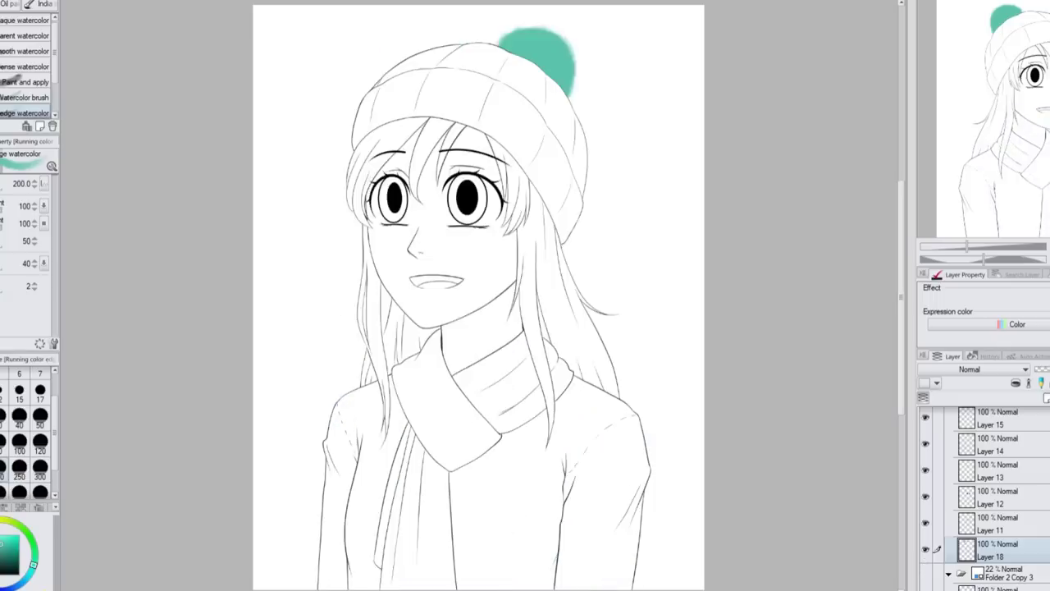
{"action": "key", "text": "h"}
{"action": "scroll", "coordinate": [410, 148], "scroll_direction": "up", "scroll_amount": 10}
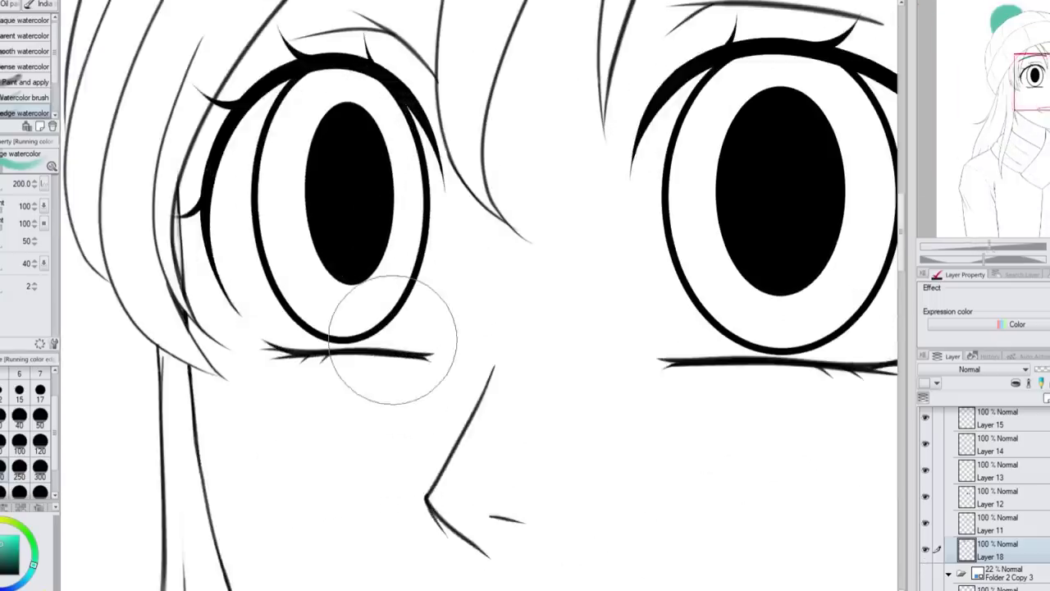
{"action": "left_click", "coordinate": [993, 524]}
{"action": "key", "text": "p"}
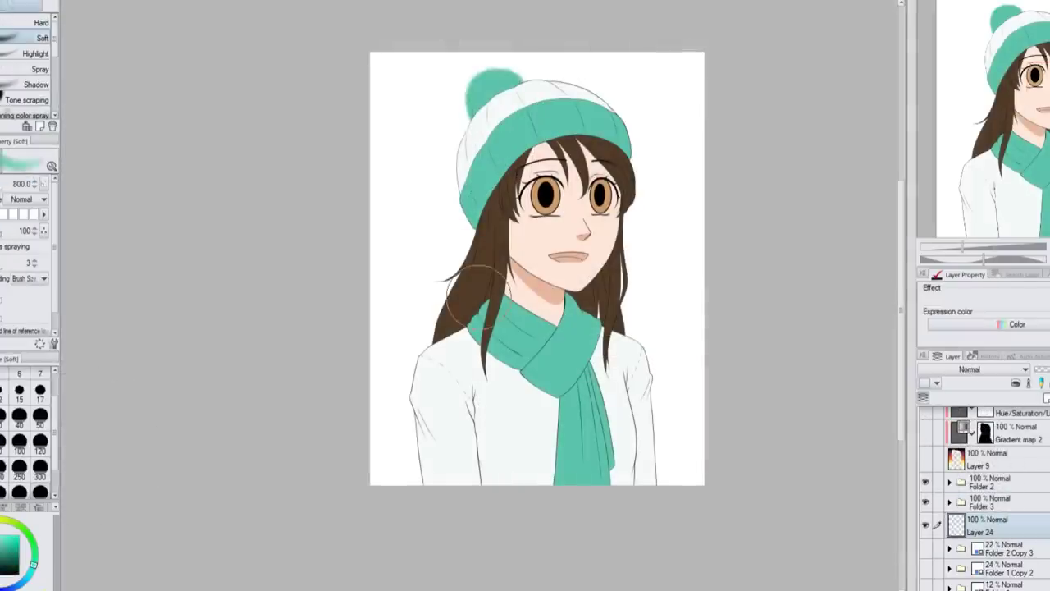
{"action": "key", "text": "bracketright"}
{"action": "key", "text": "bracketright"}
{"action": "key", "text": "bracketright"}
{"action": "key", "text": "bracketright"}
{"action": "key", "text": "bracketright"}
{"action": "mouse_move", "coordinate": [480, 295]}
{"action": "left_mouse_down"}
{"action": "mouse_move", "coordinate": [427, 234]}
{"action": "mouse_move", "coordinate": [421, 445]}
{"action": "left_mouse_up"}
{"action": "key", "text": "ctrl+z"}
{"action": "key", "text": "ctrl+z"}
Lay a vertical blue-grey gradient behind the girl, and airbrush soft shading over her lower body on the Multiply layer Layer 28
{"action": "key", "text": "g"}
{"action": "key", "text": "ctrl+minus"}
{"action": "left_click_drag", "start_coordinate": [488, 55], "coordinate": [483, 287]}
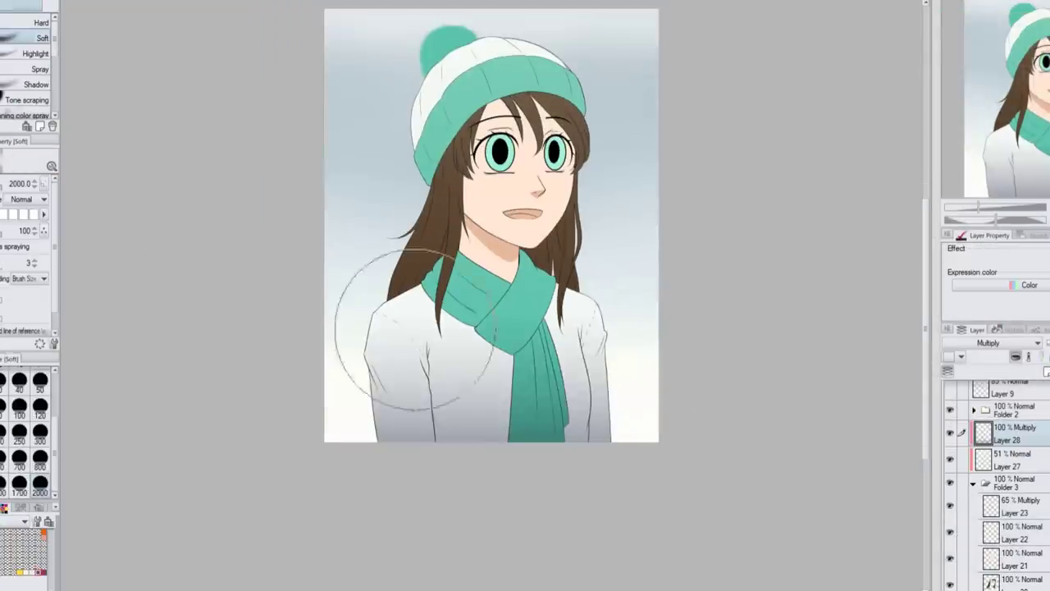
{"action": "mouse_move", "coordinate": [456, 324]}
{"action": "left_mouse_down"}
{"action": "mouse_move", "coordinate": [516, 339]}
{"action": "mouse_move", "coordinate": [492, 386]}
{"action": "left_mouse_up"}
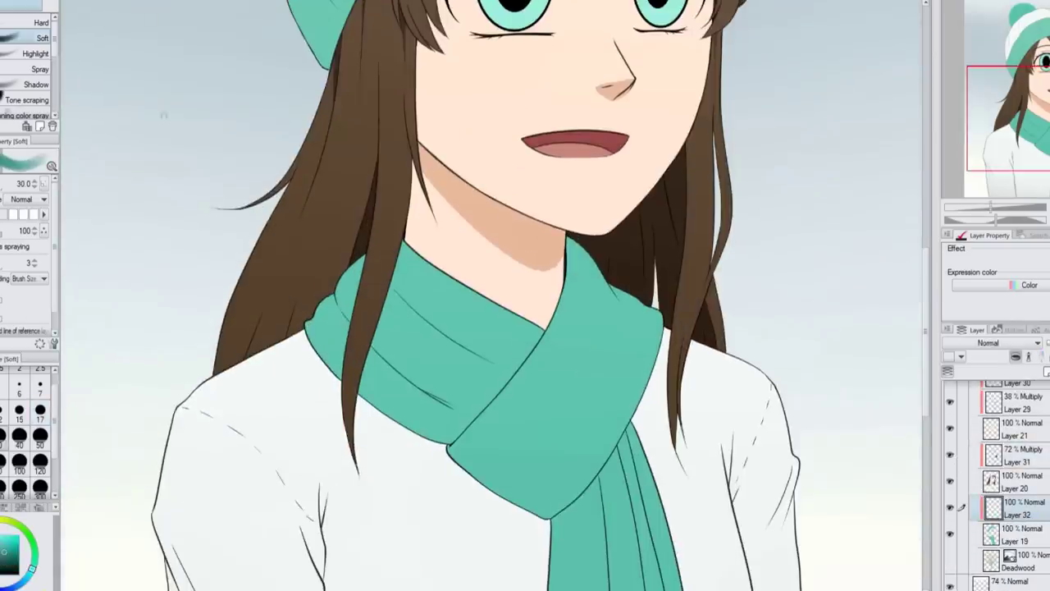
Airbrush darker teal shadows along the scarf's folds on Layer 32, and soften them with the Blend tool
{"action": "left_click_drag", "start_coordinate": [492, 359], "coordinate": [384, 279]}
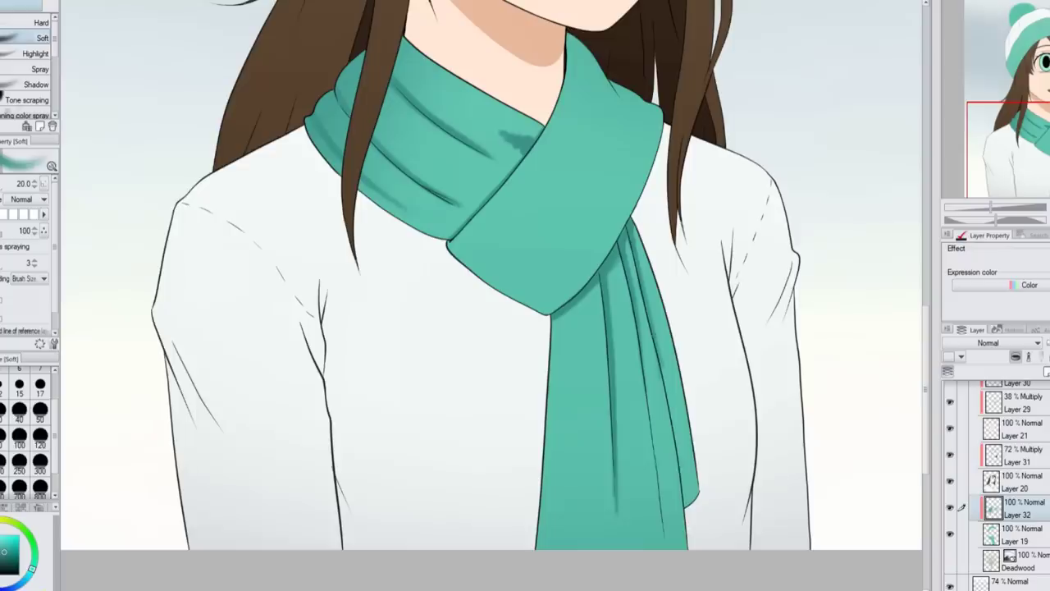
{"action": "key", "text": "j"}
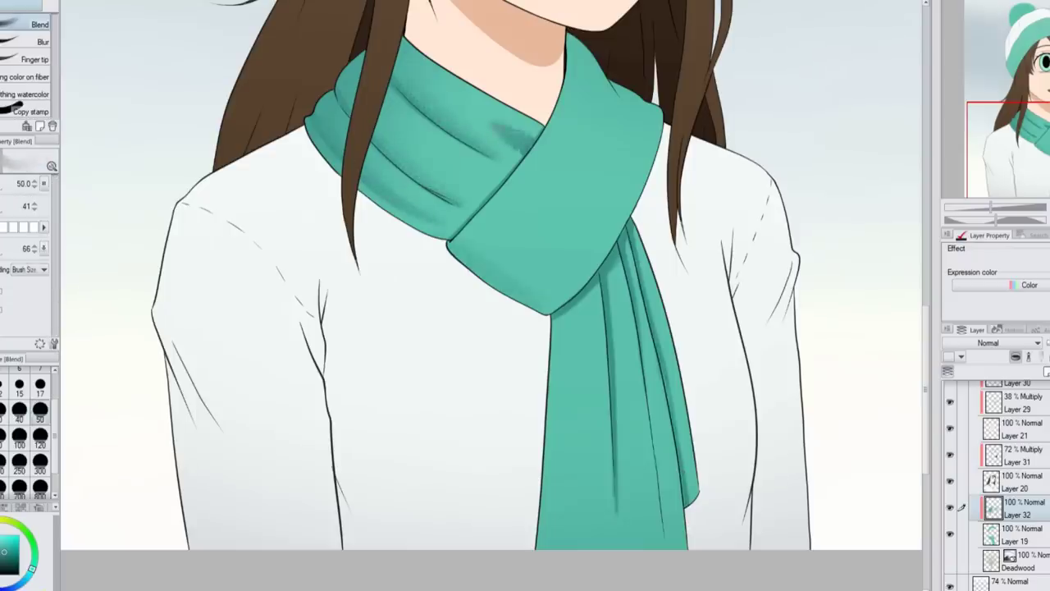
{"action": "key", "text": "h"}
{"action": "left_click", "coordinate": [19, 410]}
{"action": "left_click_drag", "start_coordinate": [366, 284], "coordinate": [361, 459]}
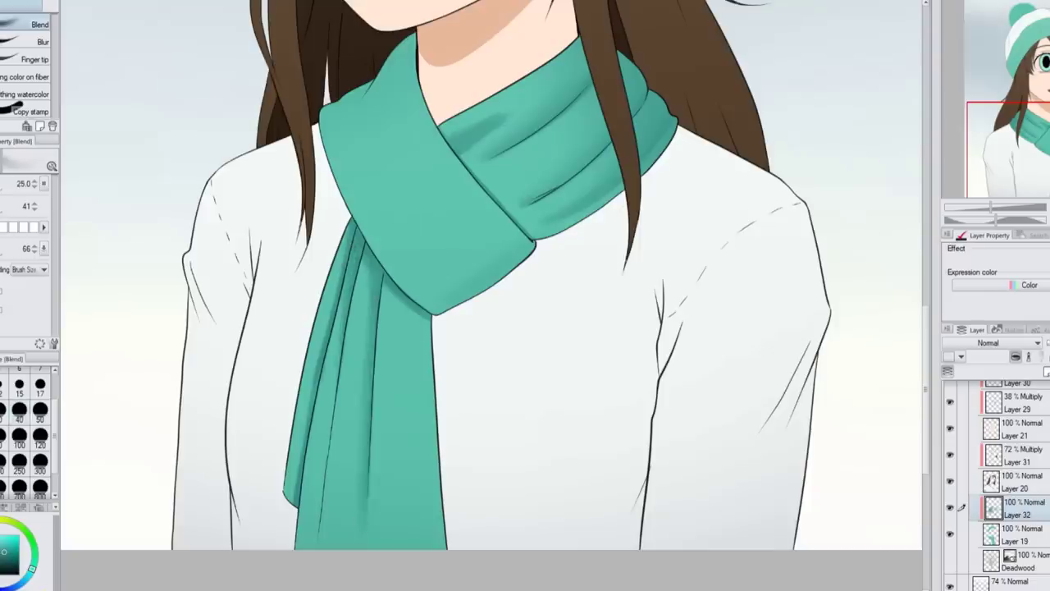
{"action": "left_click_drag", "start_coordinate": [402, 305], "coordinate": [405, 392]}
Add fine fold shadows to the scarf's front wrap with a smaller soft airbrush
{"action": "key", "text": "b"}
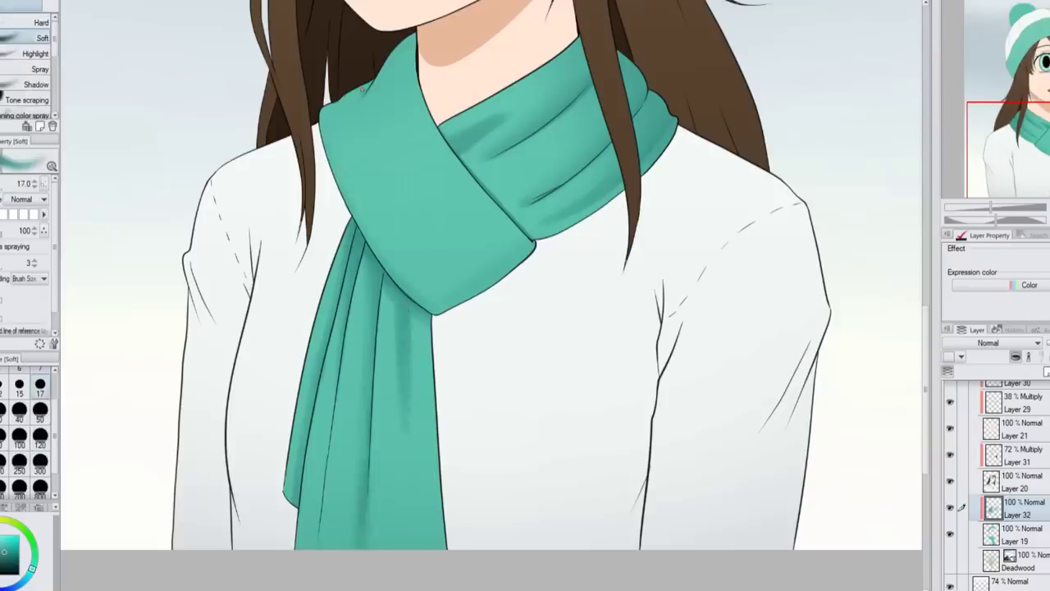
{"action": "key", "text": "["}
{"action": "key", "text": "["}
{"action": "key", "text": "["}
{"action": "key", "text": "["}
{"action": "key", "text": "["}
{"action": "key", "text": "["}
{"action": "key", "text": "["}
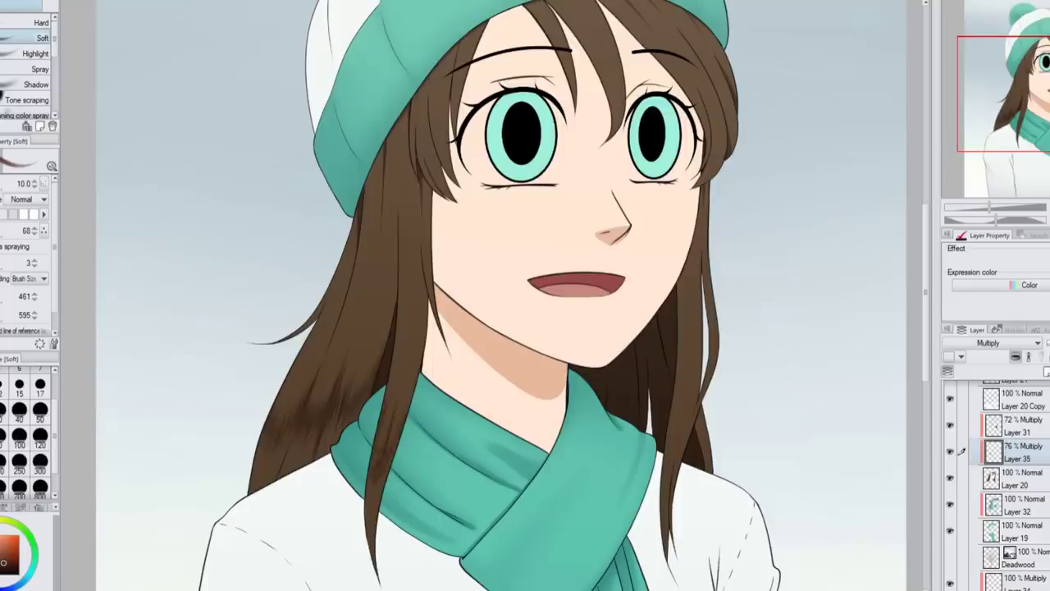
Airbrush dark strands into the hair under the beanie and the bangs on the Multiply layer Layer 35, with brush sizes 12 and 15
{"action": "key", "text": "h"}
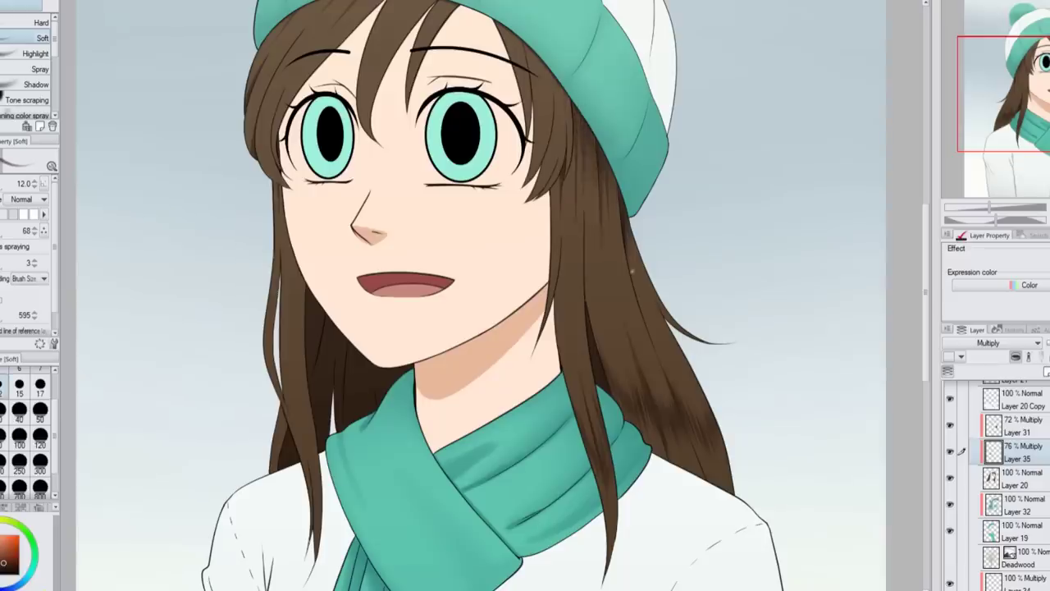
{"action": "key", "text": "h"}
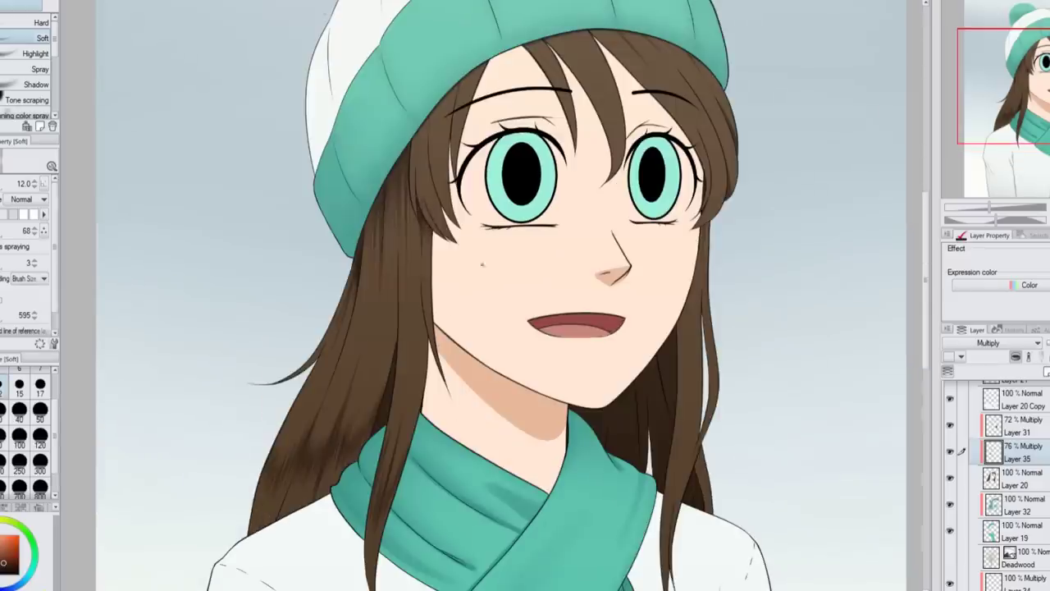
{"action": "left_click", "coordinate": [19, 383]}
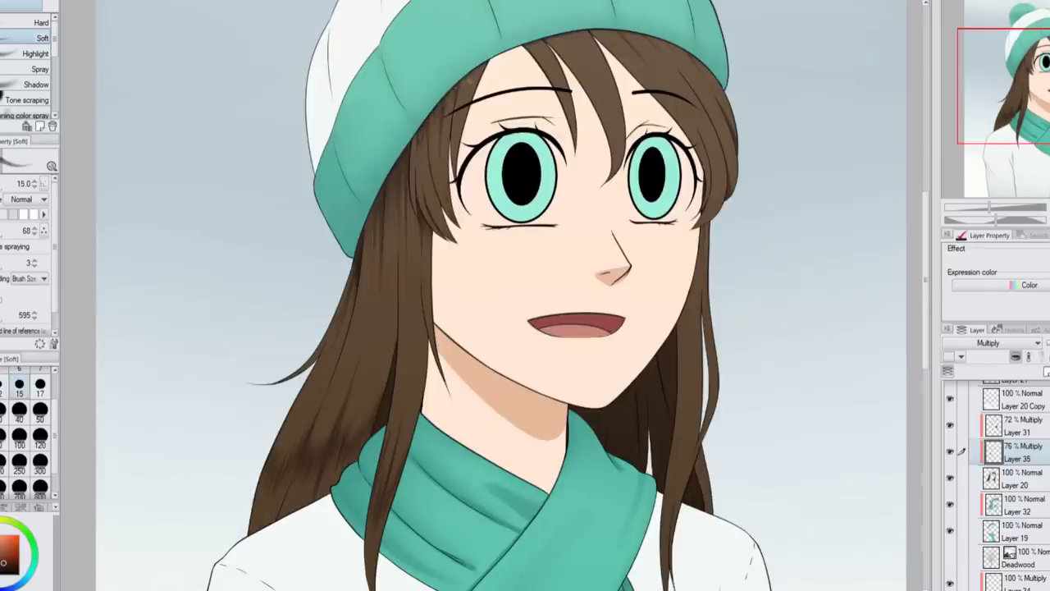
{"action": "key", "text": "h"}
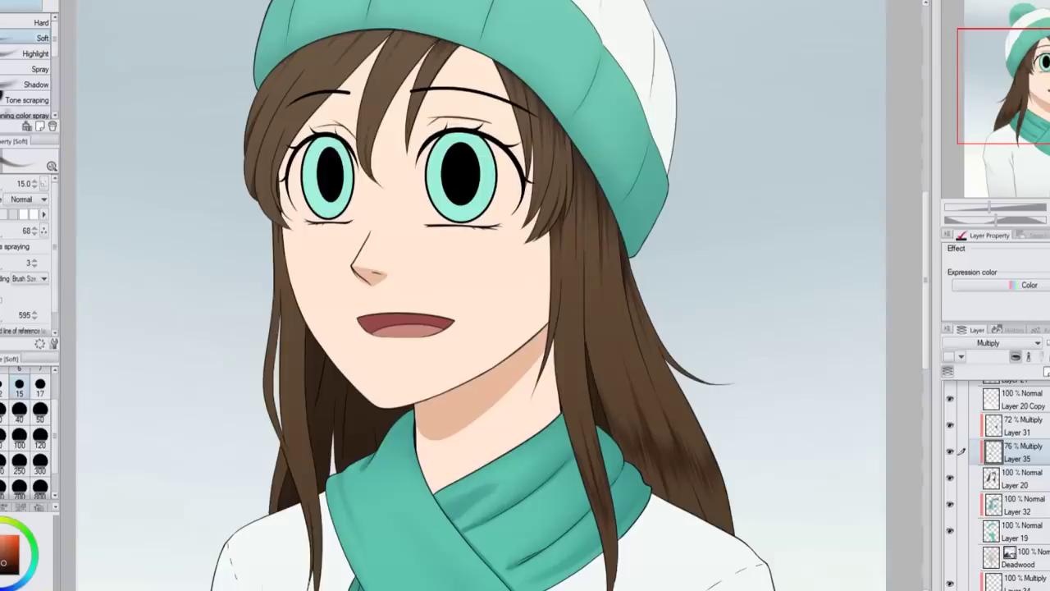
Shade the far-side bangs and hanging strands on Layer 35, reducing the soft airbrush to size 12
{"action": "left_click", "coordinate": [40, 384]}
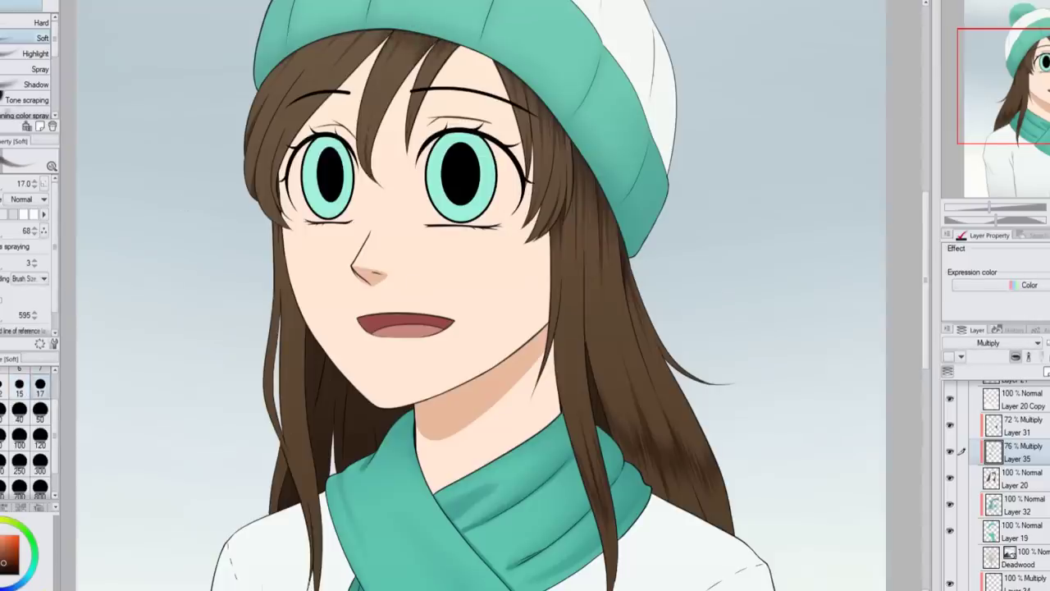
{"action": "key", "text": "bracketleft"}
{"action": "key", "text": "bracketleft"}
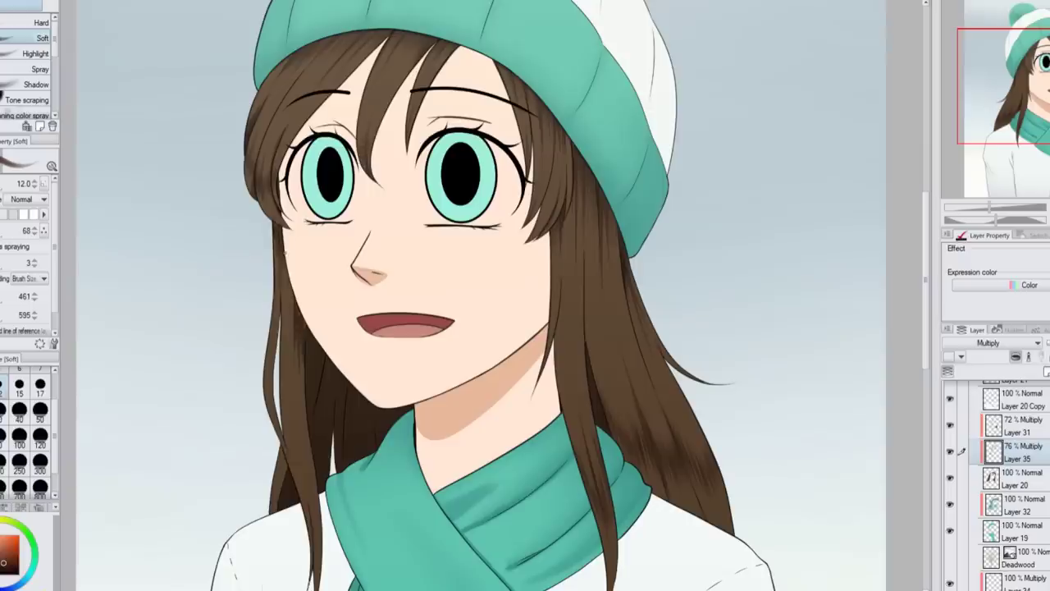
{"action": "scroll", "coordinate": [481, 295], "scroll_direction": "down", "scroll_amount": 3}
{"action": "scroll", "coordinate": [481, 296], "scroll_direction": "left", "scroll_amount": 3}
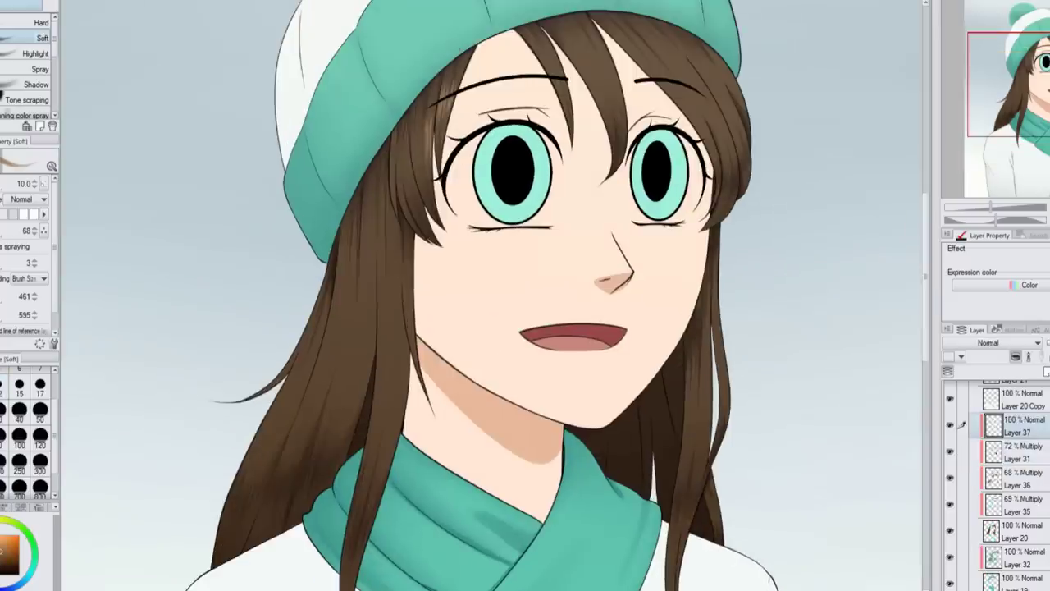
Paint light brown highlight strands down the near side's long hair on Layer 37 with the soft airbrush at size 12
{"action": "key", "text": "h"}
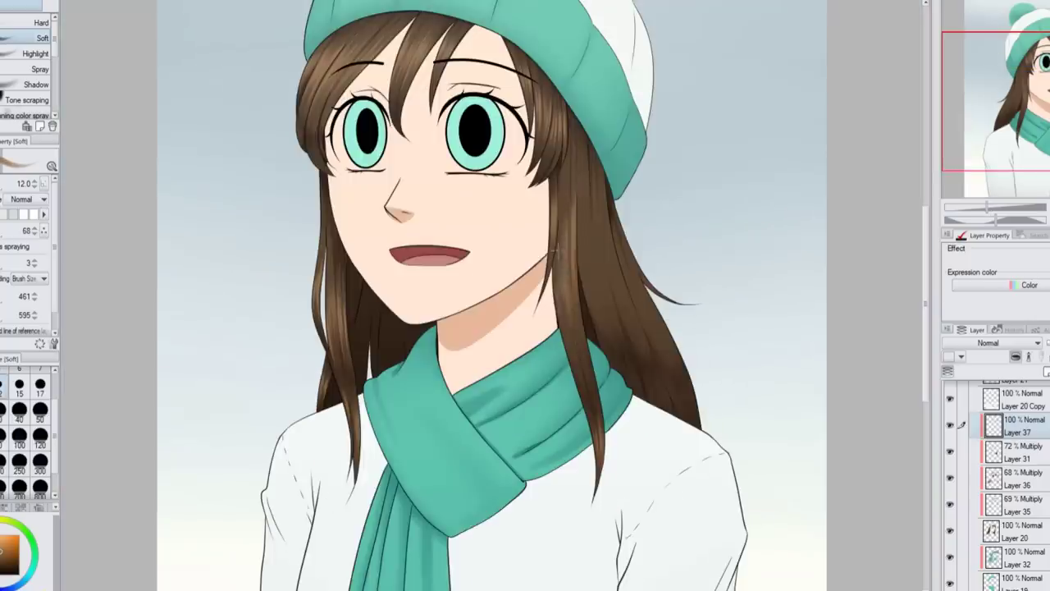
{"action": "left_click_drag", "start_coordinate": [555, 252], "coordinate": [573, 269]}
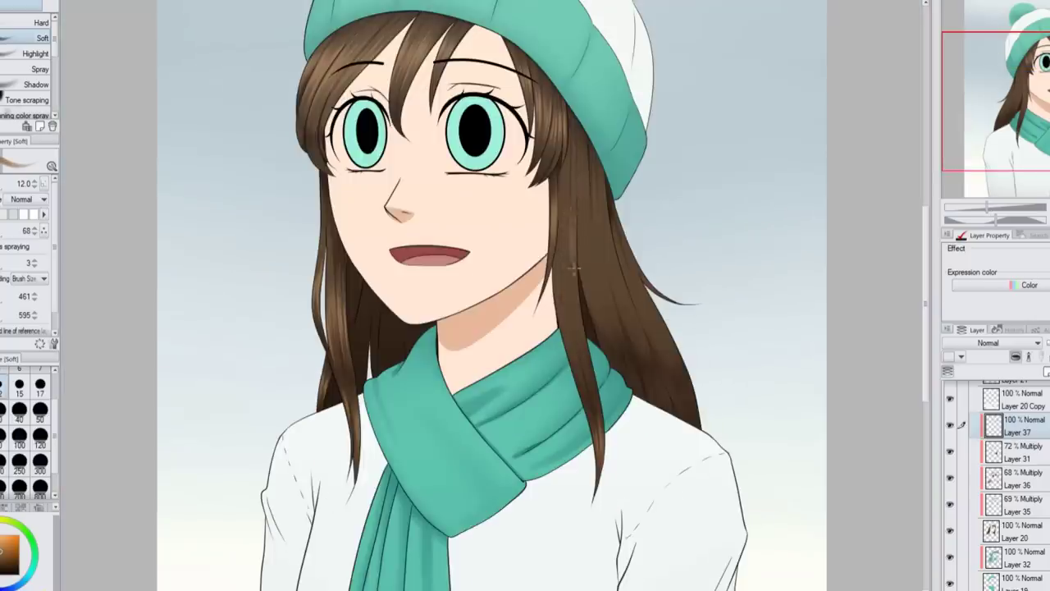
{"action": "left_click_drag", "start_coordinate": [564, 216], "coordinate": [570, 300]}
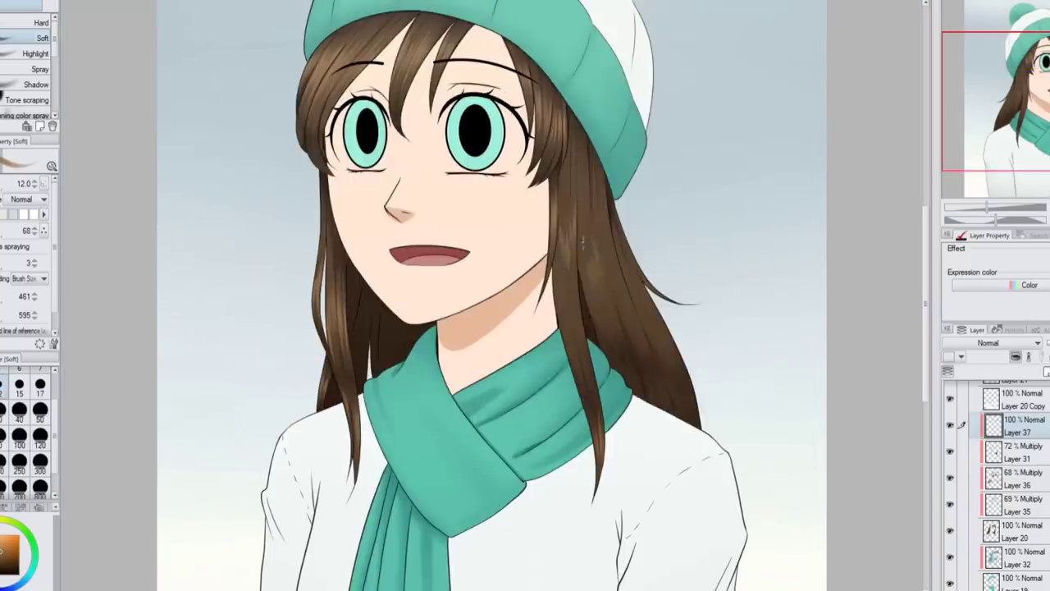
{"action": "key", "text": "h"}
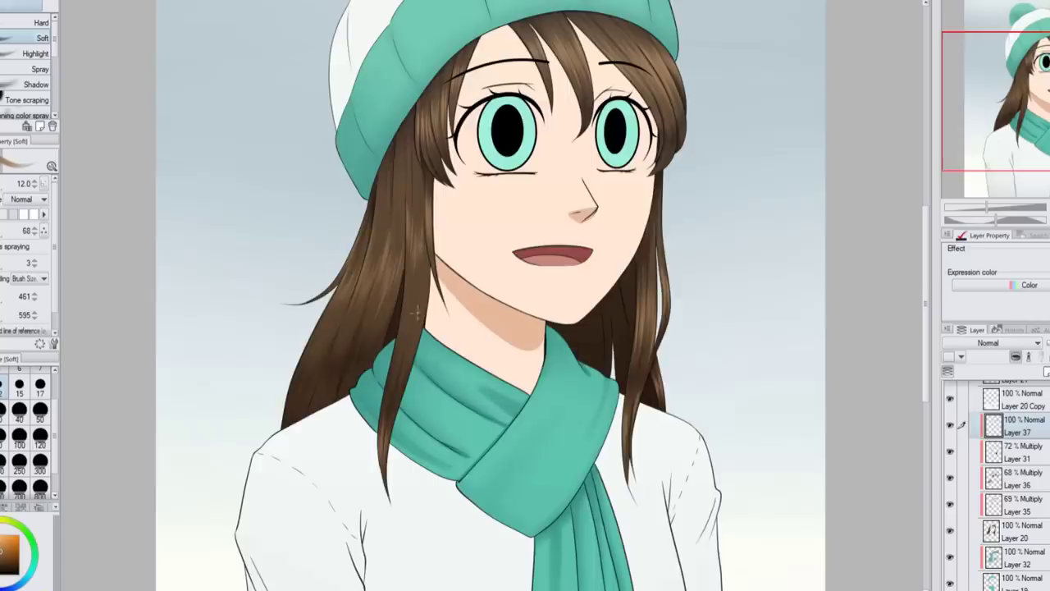
{"action": "key", "text": "h"}
Add an Add (Glow) layer above Layer 37, and airbrush a broad glow over the bangs and long hair
{"action": "key", "text": "ctrl+shift+n"}
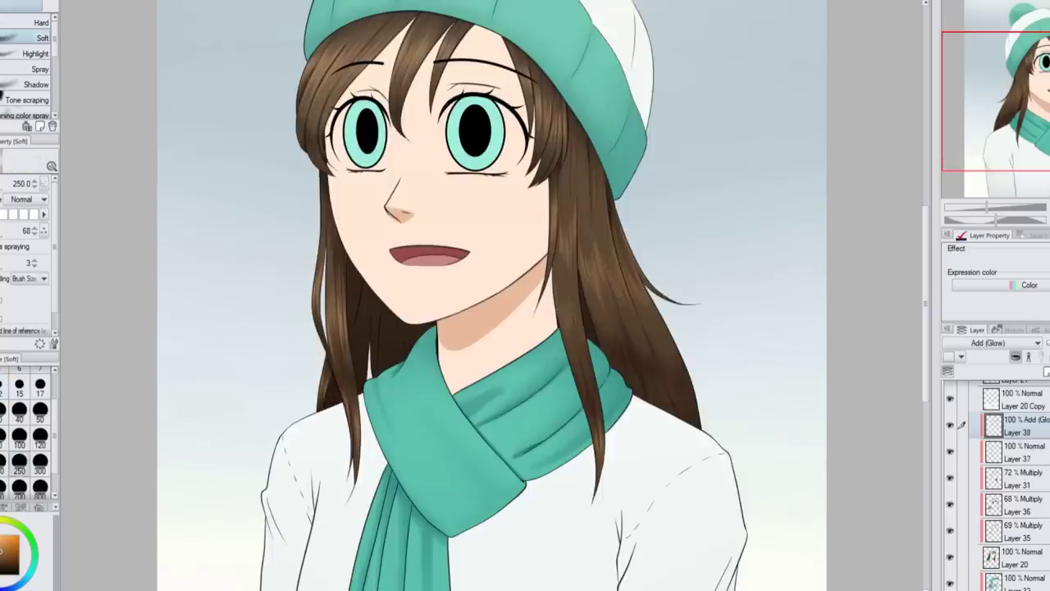
{"action": "left_click_drag", "start_coordinate": [328, 82], "coordinate": [558, 107]}
{"action": "left_click_drag", "start_coordinate": [574, 205], "coordinate": [623, 328]}
{"action": "key", "text": "bracketright"}
{"action": "left_click_drag", "start_coordinate": [336, 262], "coordinate": [336, 369]}
Add a Multiply layer above Layer 20 Copy, and softly airbrush shade onto the beanie's white crown with brush sizes 50 and 120
{"action": "left_click", "coordinate": [1017, 478]}
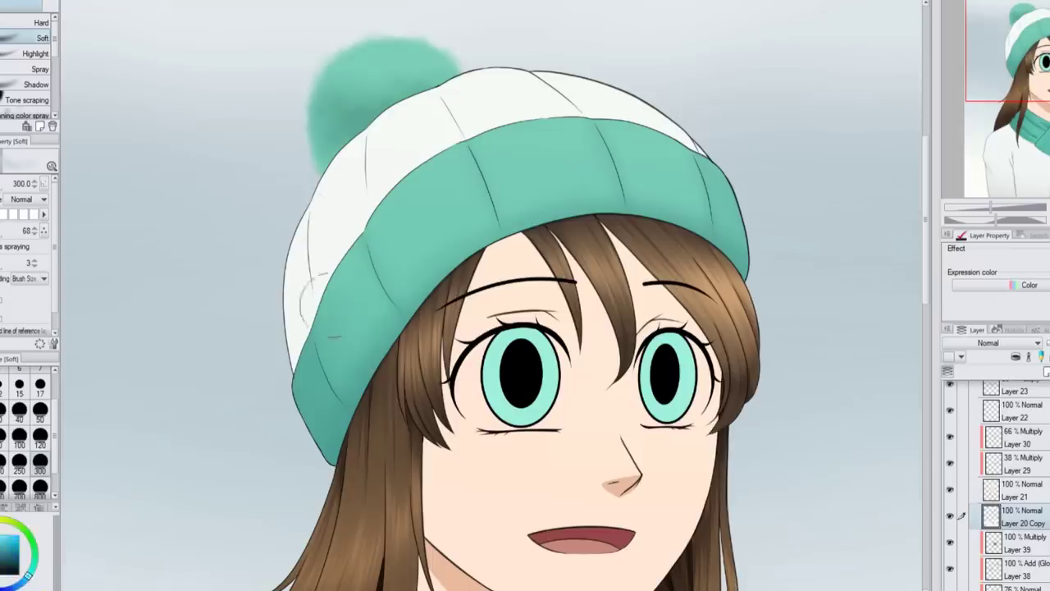
{"action": "key", "text": "ctrl+shift+n"}
{"action": "left_click_drag", "start_coordinate": [234, 386], "coordinate": [238, 213]}
{"action": "key", "text": "bracketleft"}
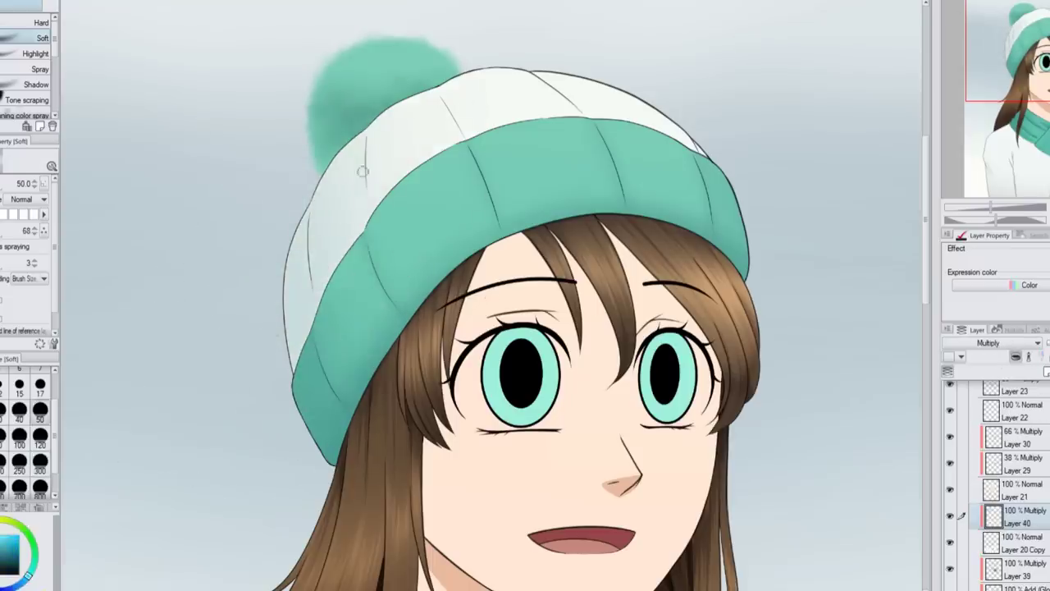
{"action": "key", "text": "bracketright"}
{"action": "key", "text": "bracketright"}
{"action": "key", "text": "bracketright"}
{"action": "key", "text": "bracketright"}
{"action": "key", "text": "bracketright"}
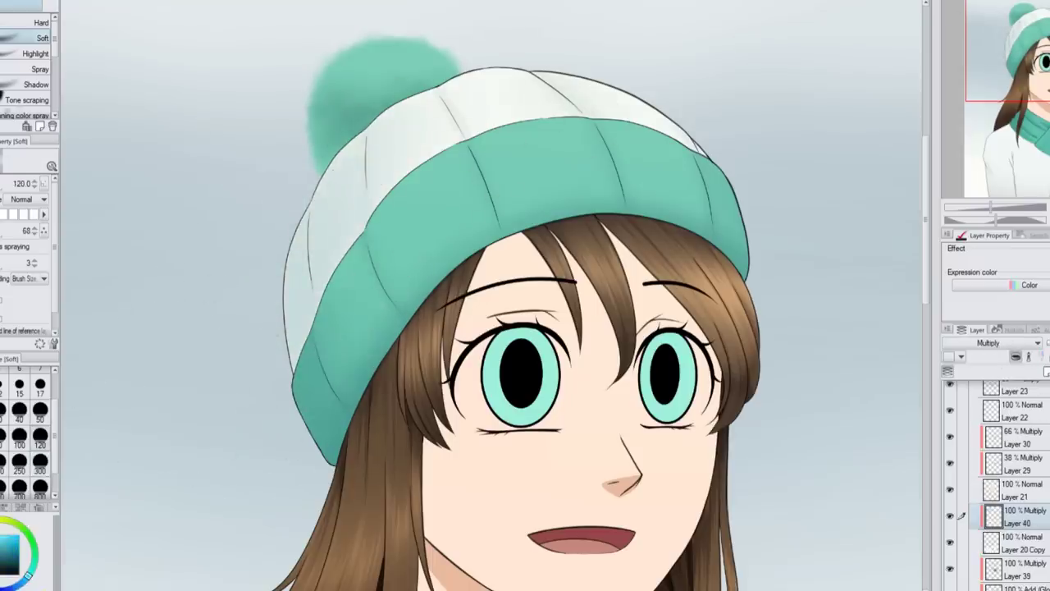
Refine the soft shading along the white crown's seams on Layer 40 with the Soft airbrush
{"action": "left_click_drag", "start_coordinate": [345, 172], "coordinate": [304, 336]}
{"action": "key", "text": "ctrl+z"}
{"action": "key", "text": "bracketleft"}
{"action": "key", "text": "bracketleft"}
{"action": "key", "text": "bracketleft"}
{"action": "key", "text": "bracketleft"}
{"action": "key", "text": "bracketleft"}
{"action": "key", "text": "bracketleft"}
{"action": "key", "text": "bracketleft"}
{"action": "key", "text": "bracketleft"}
{"action": "key", "text": "bracketleft"}
{"action": "key", "text": "bracketleft"}
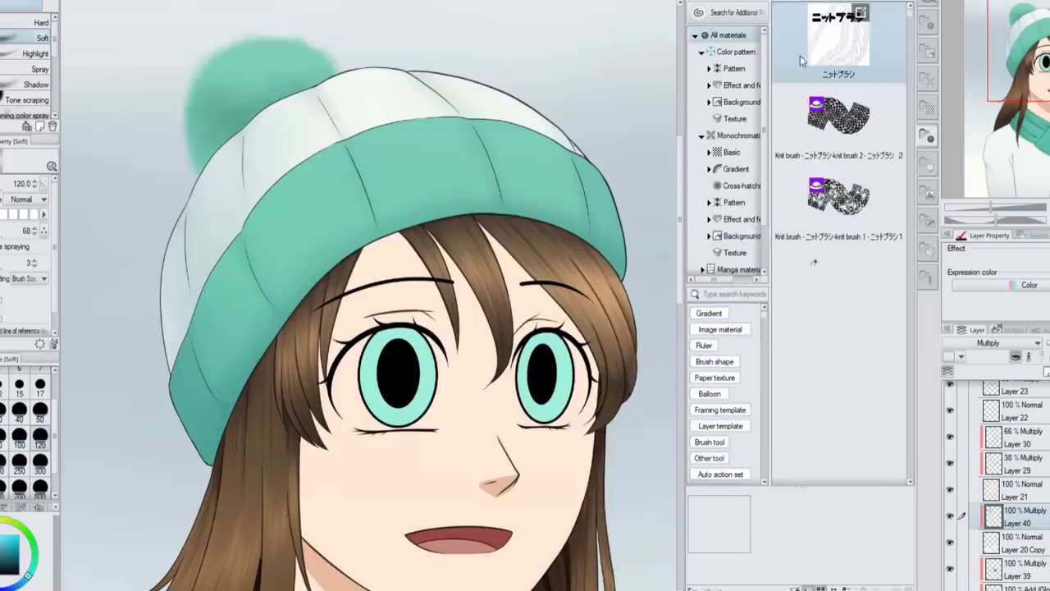
Import the ニットブラシ brush material, add a layer above Layer 40, and try the brush on the beanie's white crown
{"action": "left_click", "coordinate": [812, 50]}
{"action": "left_click_drag", "start_coordinate": [812, 49], "coordinate": [32, 112]}
{"action": "key", "text": "ctrl+shift+n"}
{"action": "left_click_drag", "start_coordinate": [271, 106], "coordinate": [295, 189]}
{"action": "key", "text": "ctrl+z"}
{"action": "left_click_drag", "start_coordinate": [197, 148], "coordinate": [214, 246]}
Import the 爬虫類の鱗 brush, and cover the beanie's white crown with its scale pattern on Layer 41 at size 120
{"action": "left_click", "coordinate": [838, 361]}
{"action": "left_click_drag", "start_coordinate": [838, 360], "coordinate": [33, 113]}
{"action": "key", "text": "ctrl+z"}
{"action": "left_click", "coordinate": [41, 444]}
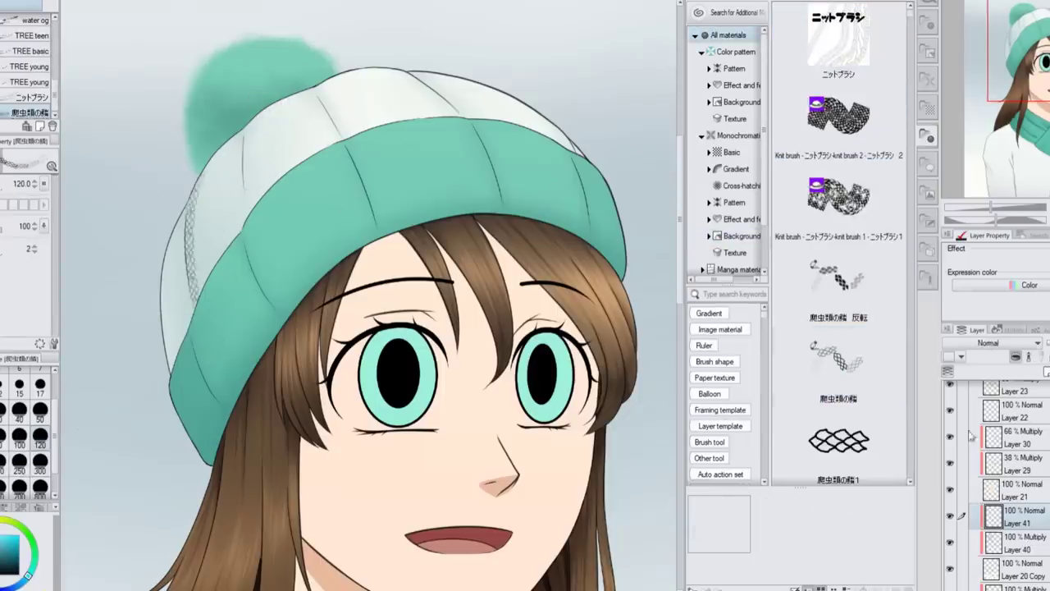
{"action": "left_click_drag", "start_coordinate": [197, 164], "coordinate": [205, 295]}
{"action": "left_click_drag", "start_coordinate": [234, 132], "coordinate": [217, 254]}
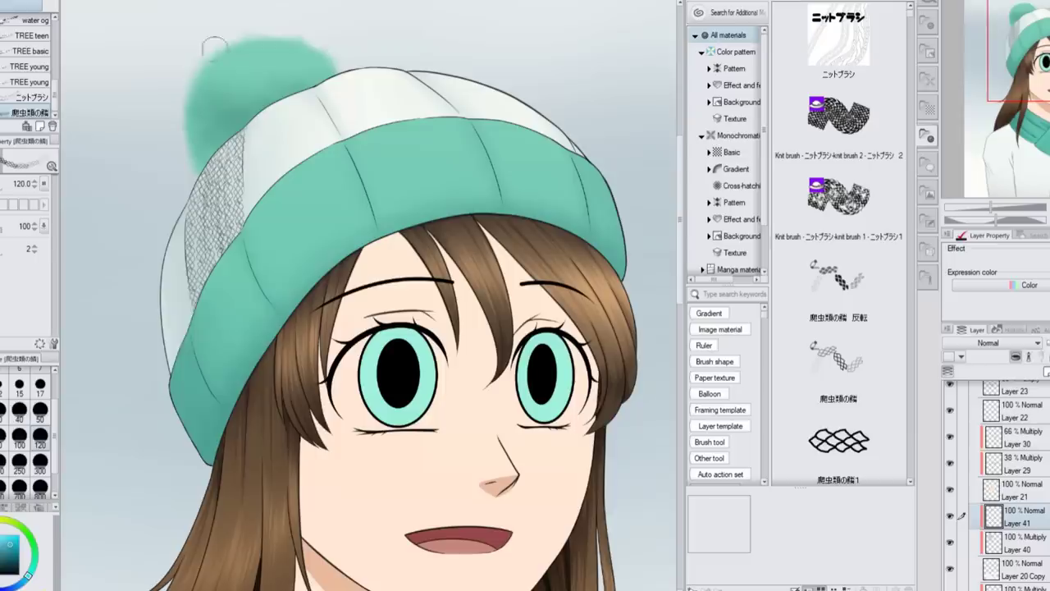
{"action": "left_click_drag", "start_coordinate": [187, 214], "coordinate": [172, 369]}
{"action": "mouse_move", "coordinate": [310, 92]}
{"action": "left_mouse_down"}
{"action": "mouse_move", "coordinate": [324, 146]}
{"action": "mouse_move", "coordinate": [316, 156]}
{"action": "left_mouse_up"}
{"action": "mouse_move", "coordinate": [271, 124]}
{"action": "left_mouse_down"}
{"action": "mouse_move", "coordinate": [275, 176]}
{"action": "mouse_move", "coordinate": [242, 217]}
{"action": "left_mouse_up"}
{"action": "mouse_move", "coordinate": [320, 139]}
{"action": "left_mouse_down"}
{"action": "mouse_move", "coordinate": [389, 72]}
{"action": "mouse_move", "coordinate": [576, 152]}
{"action": "left_mouse_up"}
Soften the crown's scale pattern with the G-pen at size 800, and lower Layer 41's opacity to 57%
{"action": "left_click", "coordinate": [40, 484]}
{"action": "key", "text": "p"}
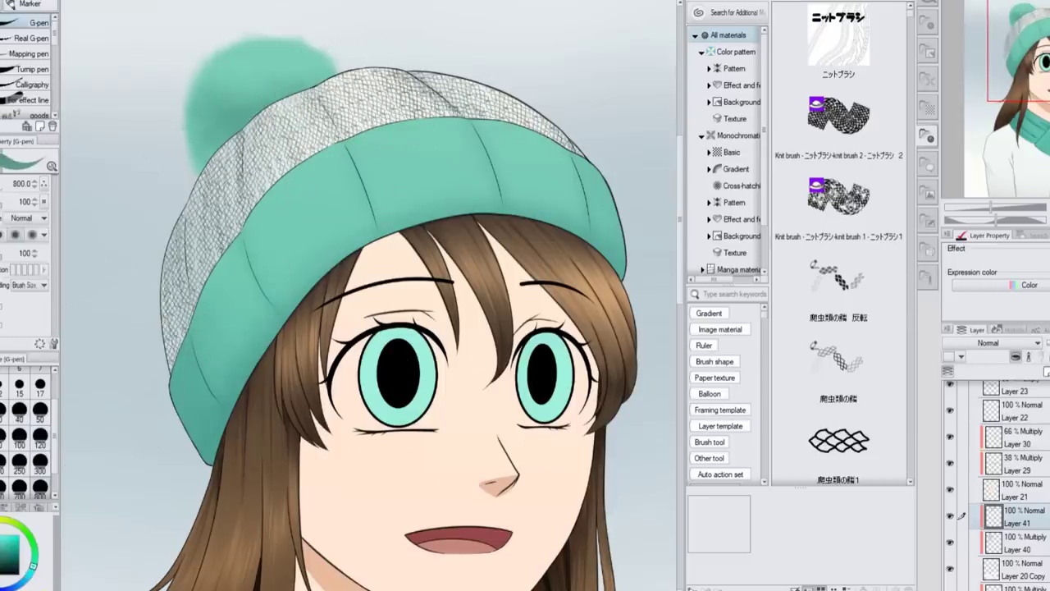
{"action": "key", "text": "ctrl+0"}
{"action": "key", "text": "ctrl+t"}
{"action": "key", "text": "Escape"}
{"action": "scroll", "coordinate": [1009, 492], "scroll_direction": "down", "scroll_amount": 3}
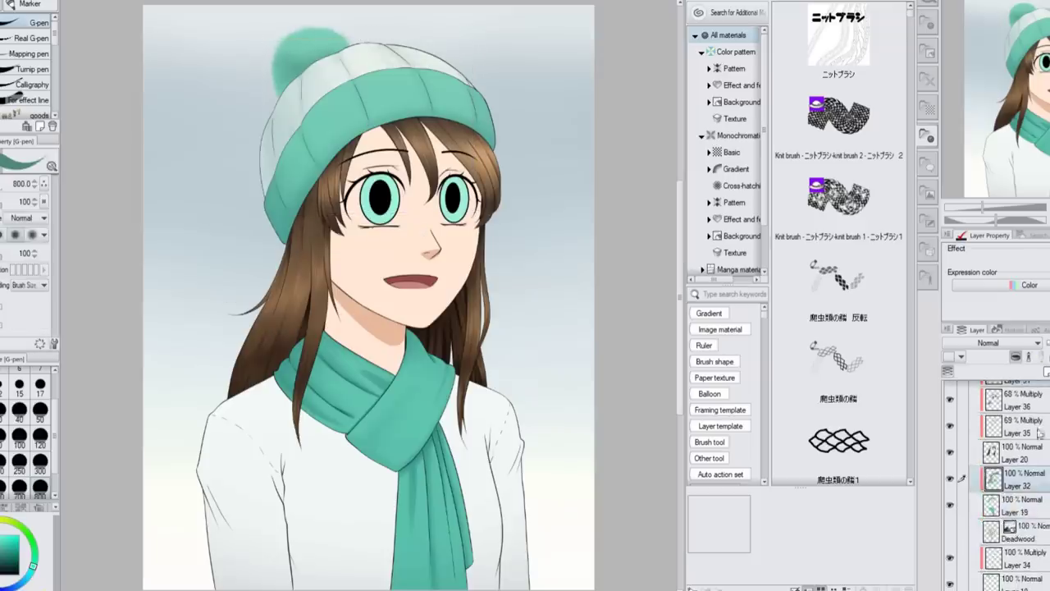
Add a layer above Layer 32, paint the scale pattern across the beanie's teal brim at size 100, and lower its opacity to 70%
{"action": "left_click", "coordinate": [1017, 479]}
{"action": "scroll", "coordinate": [253, 337], "scroll_direction": "up", "scroll_amount": 3}
{"action": "key", "text": "b"}
{"action": "key", "text": "]"}
{"action": "left_click_drag", "start_coordinate": [197, 234], "coordinate": [233, 326]}
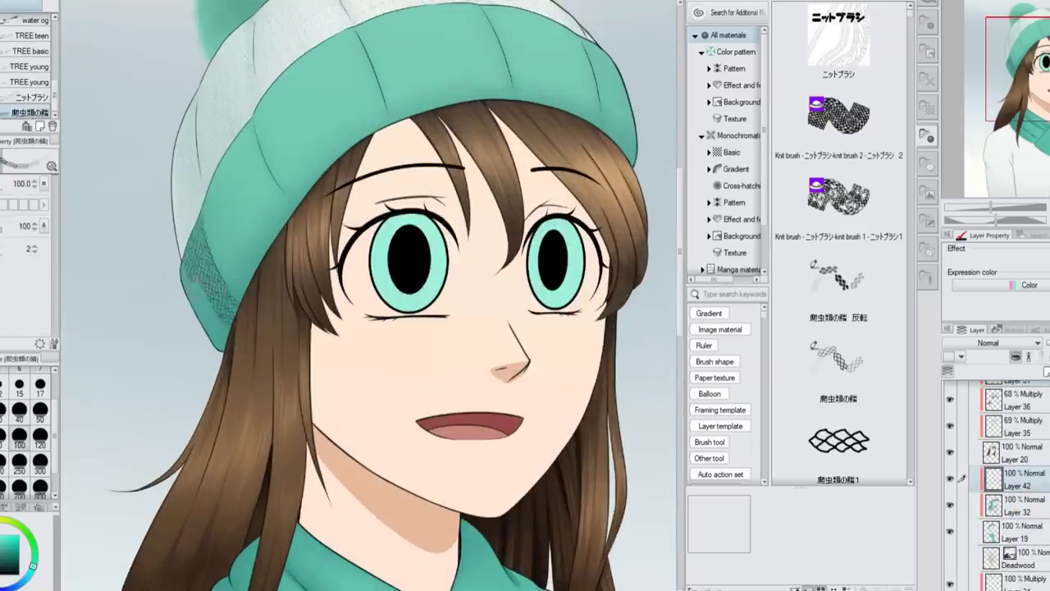
{"action": "key", "text": "]"}
{"action": "key", "text": "h"}
{"action": "key", "text": "minus"}
{"action": "key", "text": "minus"}
{"action": "left_click_drag", "start_coordinate": [460, 231], "coordinate": [310, 164]}
{"action": "mouse_move", "coordinate": [304, 105]}
{"action": "left_mouse_down"}
{"action": "mouse_move", "coordinate": [174, 118]}
{"action": "mouse_move", "coordinate": [142, 156]}
{"action": "mouse_move", "coordinate": [349, 161]}
{"action": "left_mouse_up"}
{"action": "mouse_move", "coordinate": [320, 152]}
{"action": "left_mouse_down"}
{"action": "mouse_move", "coordinate": [279, 215]}
{"action": "mouse_move", "coordinate": [261, 275]}
{"action": "left_mouse_up"}
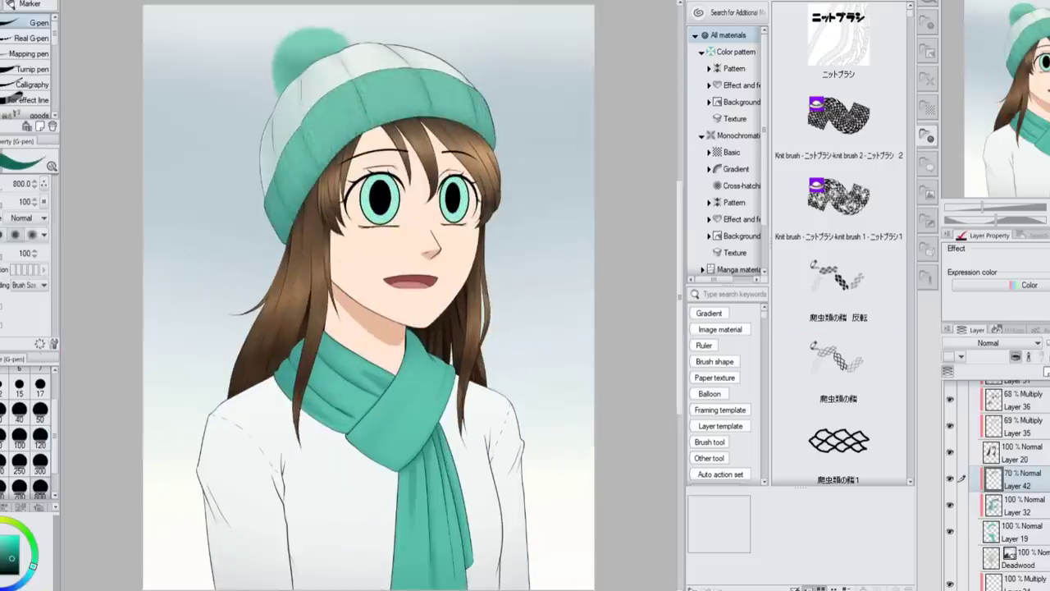
Add a layer above Layer 42, and draw light teal highlights beside the brim's seams with the Real pencil at size 300
{"action": "left_click", "coordinate": [1040, 369]}
{"action": "key", "text": "p"}
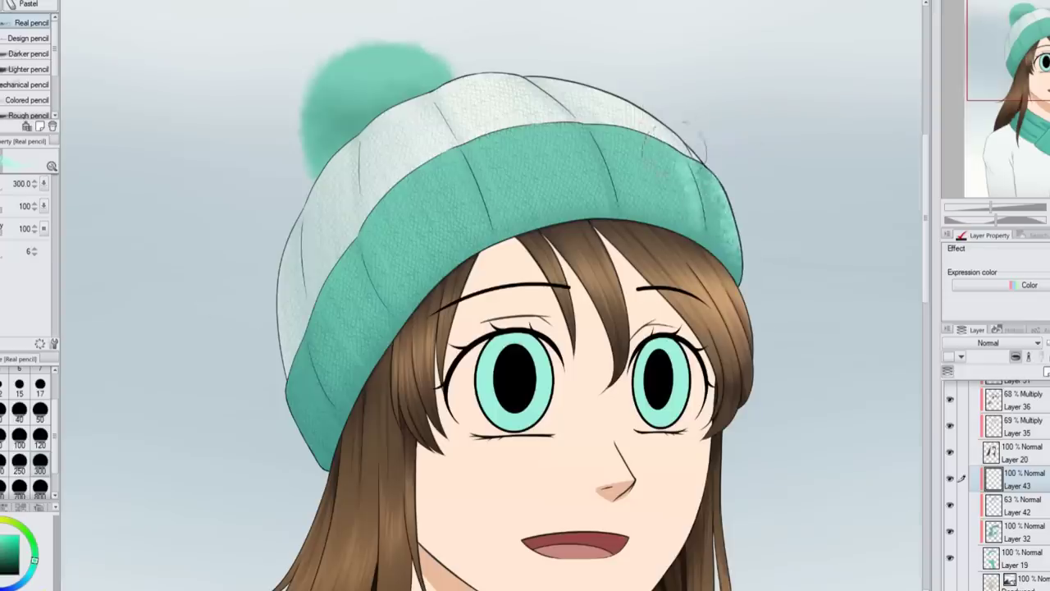
{"action": "left_click_drag", "start_coordinate": [593, 123], "coordinate": [615, 217]}
{"action": "left_click_drag", "start_coordinate": [456, 144], "coordinate": [493, 239]}
{"action": "left_click", "coordinate": [503, 237], "text": "alt"}
{"action": "left_click", "coordinate": [360, 252], "text": "alt"}
{"action": "left_click_drag", "start_coordinate": [386, 266], "coordinate": [435, 402]}
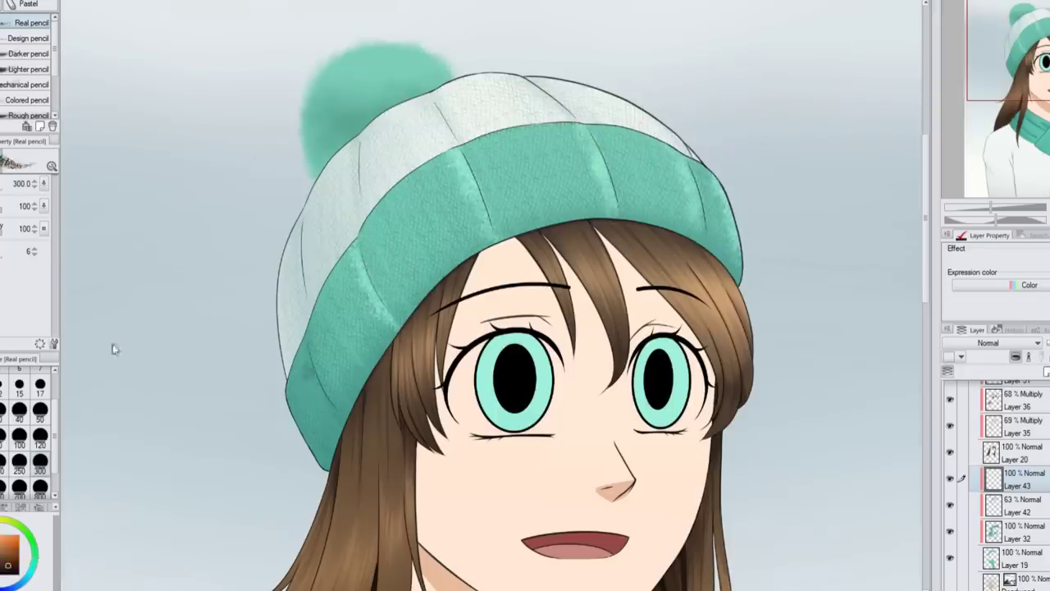
{"action": "left_click_drag", "start_coordinate": [308, 361], "coordinate": [337, 422]}
Mottle the beanie brim's panels with light teal texture on Layer 43 using the Real pencil at size 500
{"action": "key", "text": "bracketright"}
{"action": "key", "text": "bracketright"}
{"action": "mouse_move", "coordinate": [490, 177]}
{"action": "left_mouse_down"}
{"action": "mouse_move", "coordinate": [345, 344]}
{"action": "mouse_move", "coordinate": [312, 418]}
{"action": "mouse_move", "coordinate": [500, 153]}
{"action": "mouse_move", "coordinate": [657, 180]}
{"action": "left_mouse_up"}
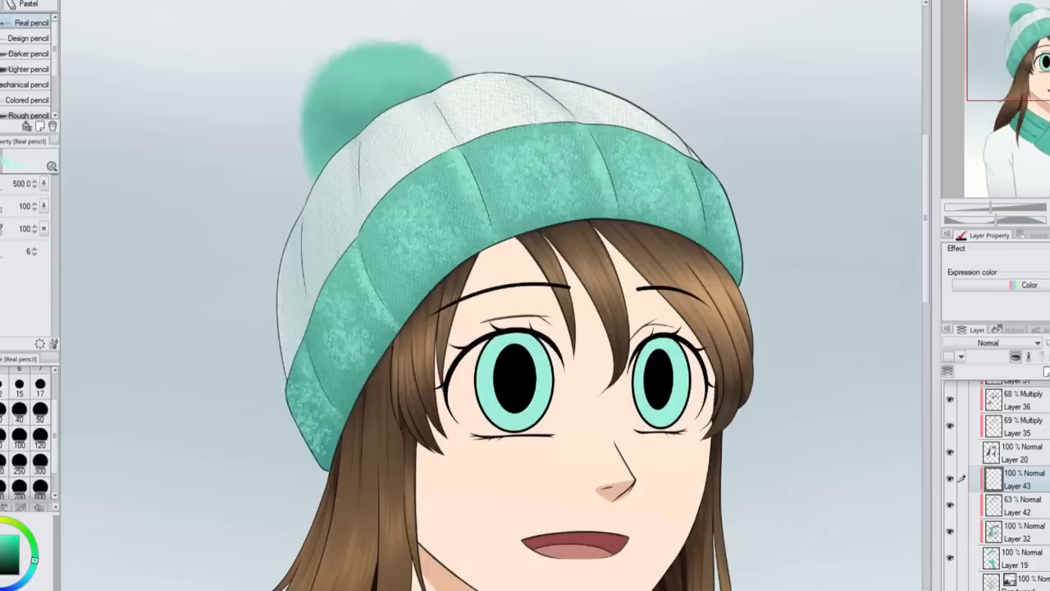
Add a layer at 78% opacity for pencil texture on the beanie's crown, and another above it for the sweater's pale teal tint
{"action": "left_click", "coordinate": [40, 461]}
{"action": "key", "text": "ctrl+shift+n"}
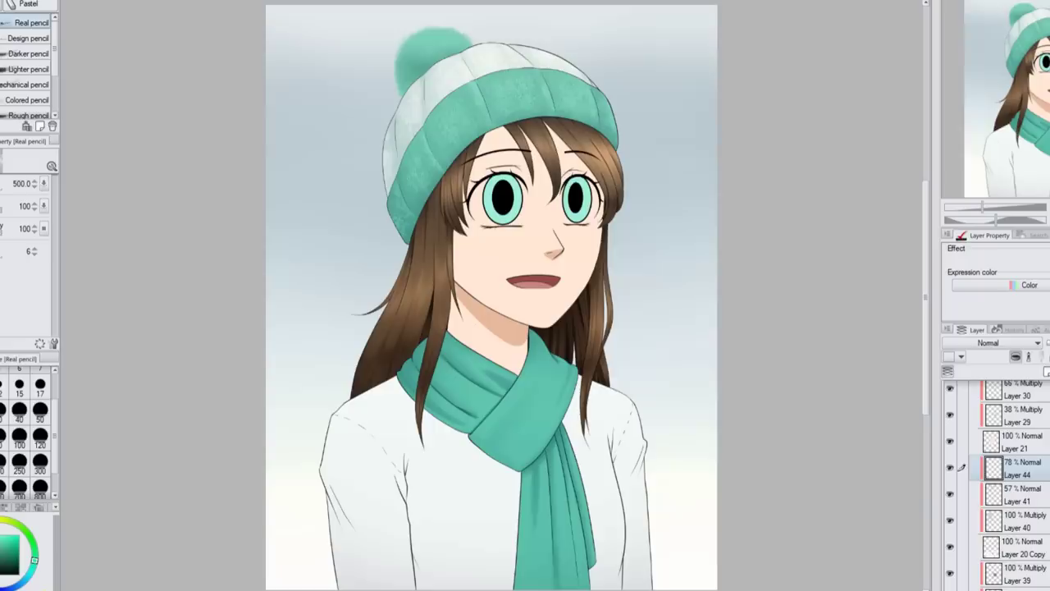
{"action": "left_click", "coordinate": [1040, 358]}
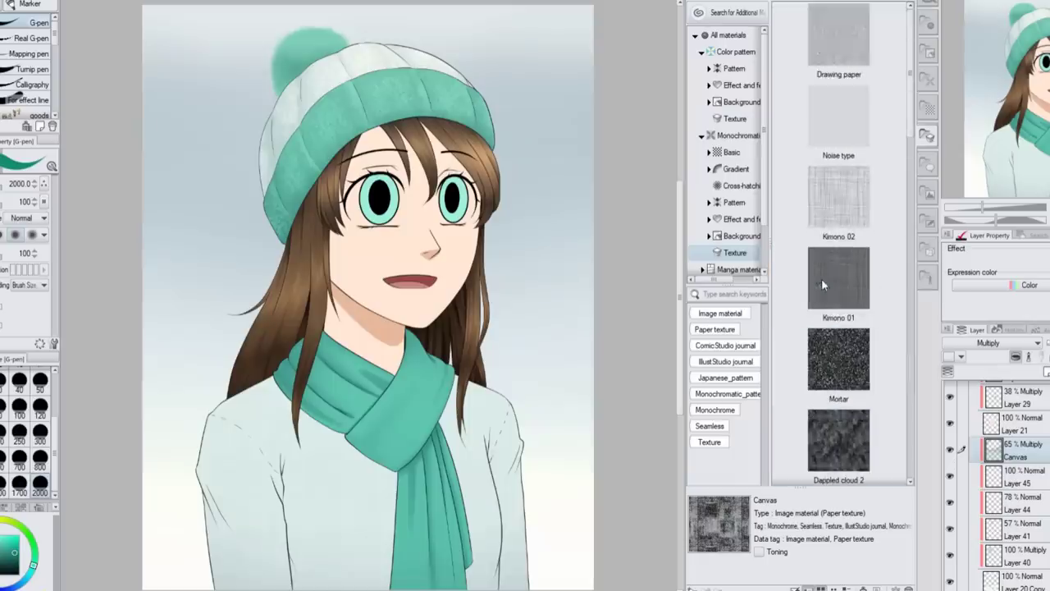
Overlay the Drawing paper texture on the scarf as a Multiply layer, scale it to 112, and color it teal
{"action": "left_click_drag", "start_coordinate": [838, 37], "coordinate": [369, 295]}
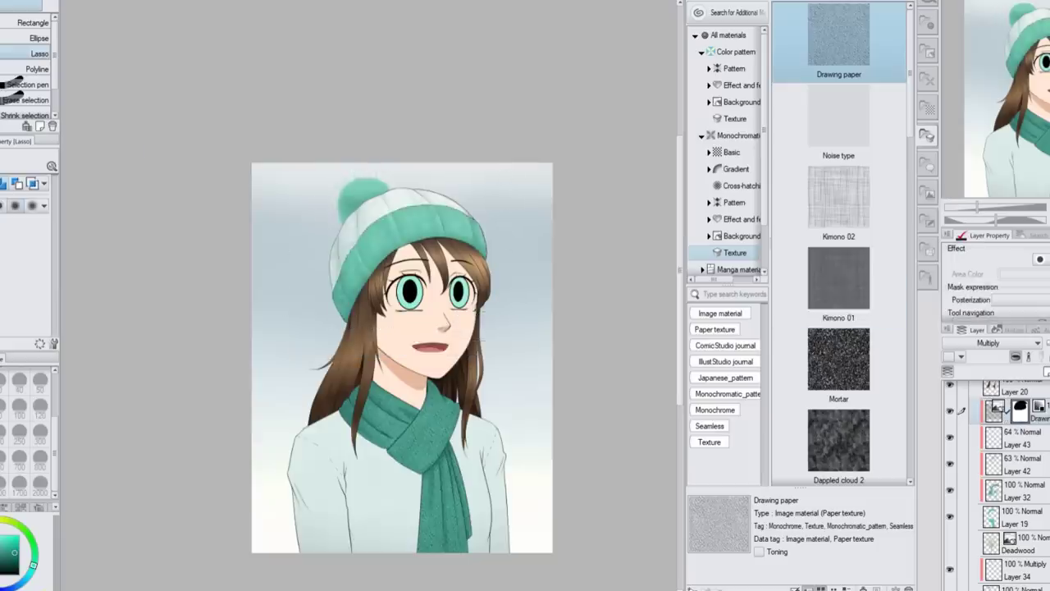
{"action": "scroll", "coordinate": [492, 517], "scroll_direction": "up", "scroll_amount": 2}
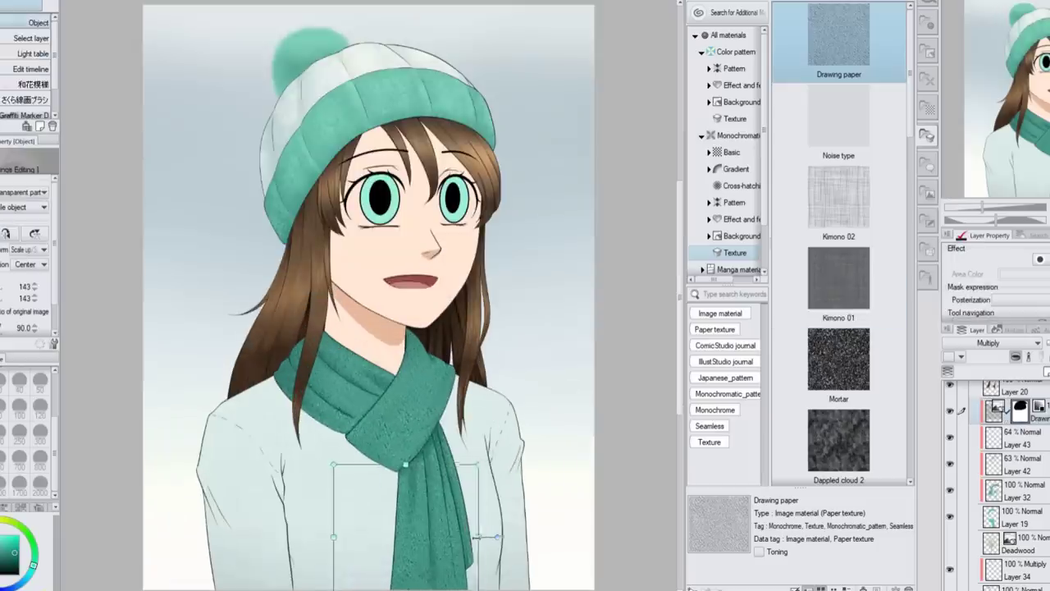
{"action": "left_click_drag", "start_coordinate": [481, 537], "coordinate": [473, 537]}
{"action": "scroll", "coordinate": [386, 303], "scroll_direction": "up", "scroll_amount": 3}
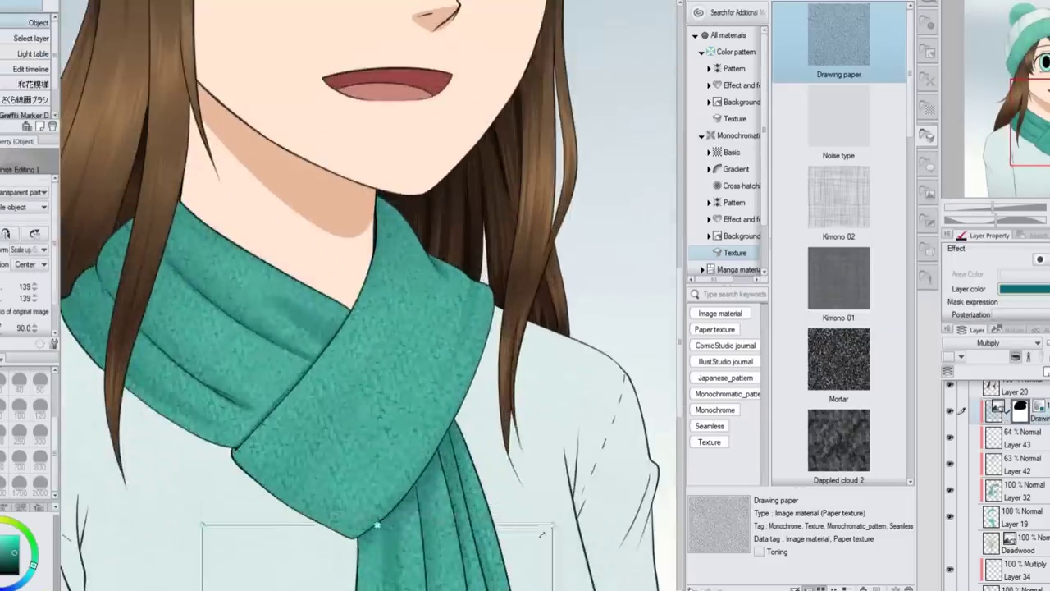
{"action": "scroll", "coordinate": [386, 304], "scroll_direction": "down", "scroll_amount": 2}
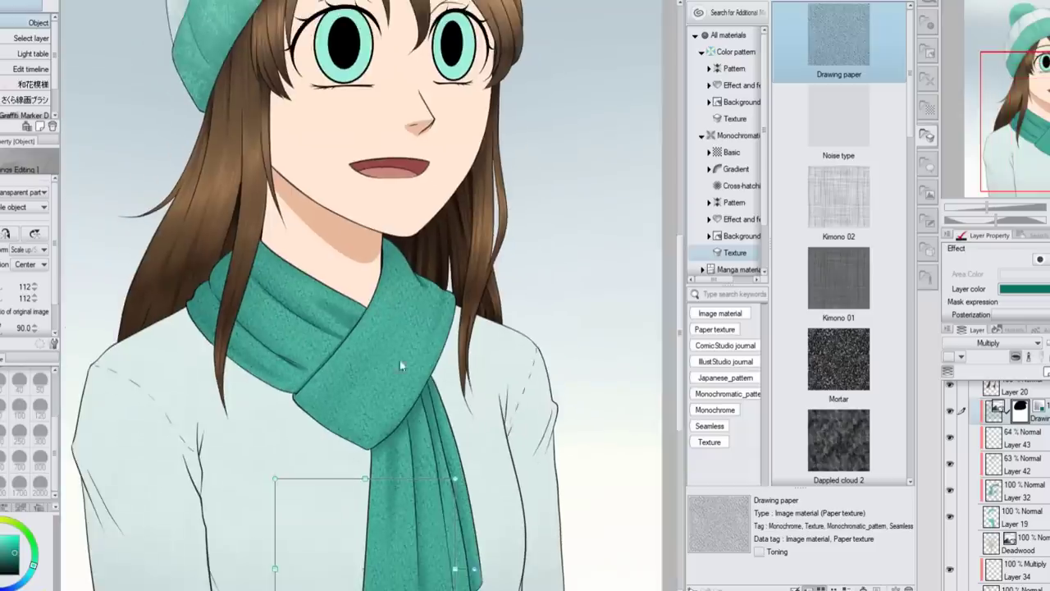
{"action": "key", "text": "F9"}
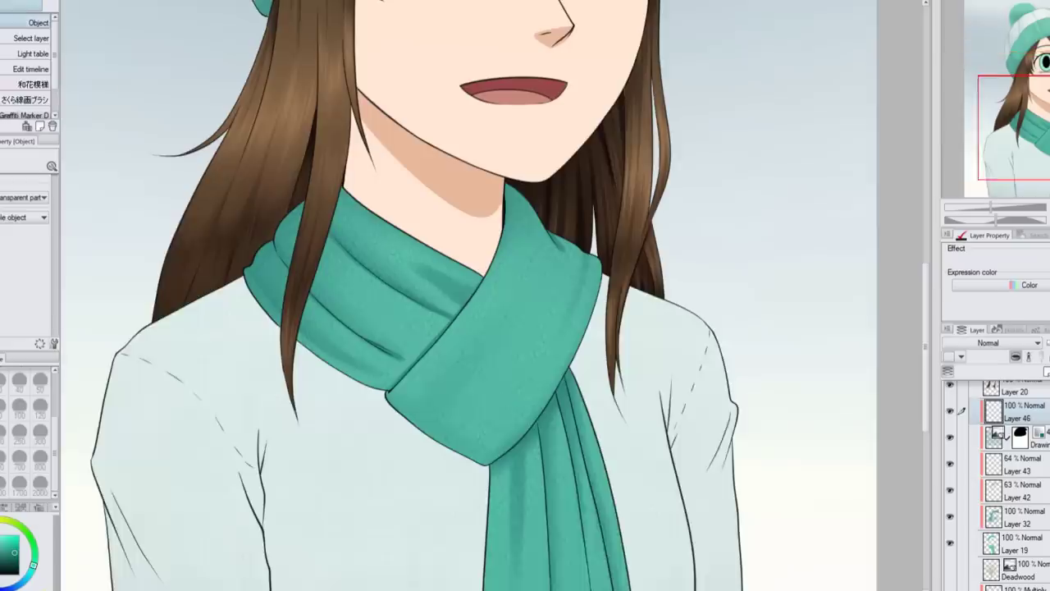
Try the 爬虫類の鱗 反転 pattern brush at size 100 over the scarf's neck wraps on Layer 46
{"action": "key", "text": "F9"}
{"action": "key", "text": "F9"}
{"action": "left_click_drag", "start_coordinate": [469, 331], "coordinate": [528, 213]}
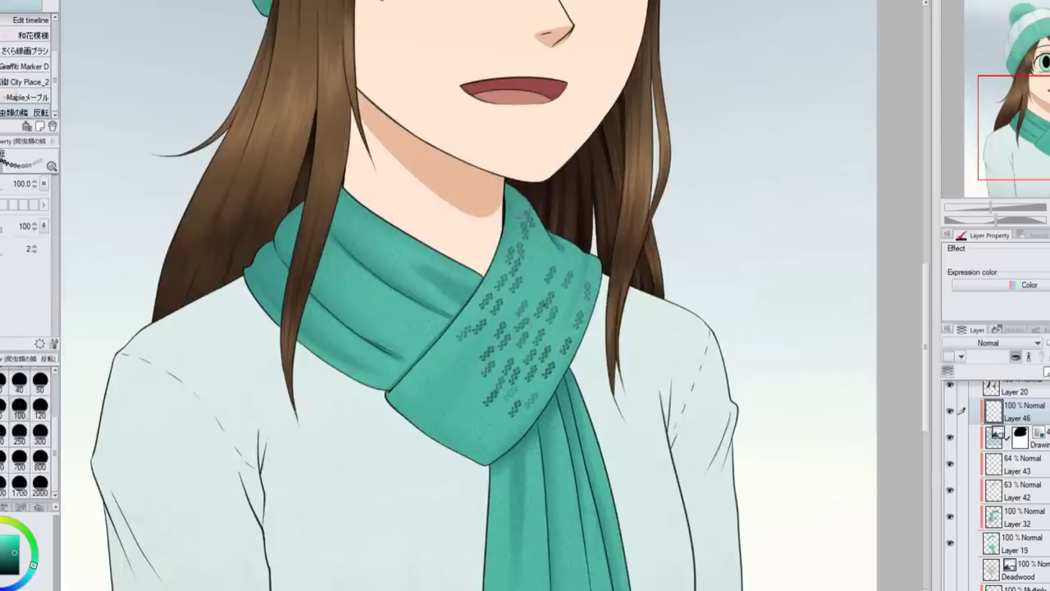
{"action": "mouse_move", "coordinate": [509, 310]}
{"action": "left_mouse_down"}
{"action": "mouse_move", "coordinate": [361, 287]}
{"action": "mouse_move", "coordinate": [406, 316]}
{"action": "mouse_move", "coordinate": [435, 299]}
{"action": "mouse_move", "coordinate": [361, 357]}
{"action": "left_mouse_up"}
{"action": "left_click", "coordinate": [39, 379]}
{"action": "left_click", "coordinate": [19, 408]}
{"action": "scroll", "coordinate": [475, 295], "scroll_direction": "down", "scroll_amount": 2}
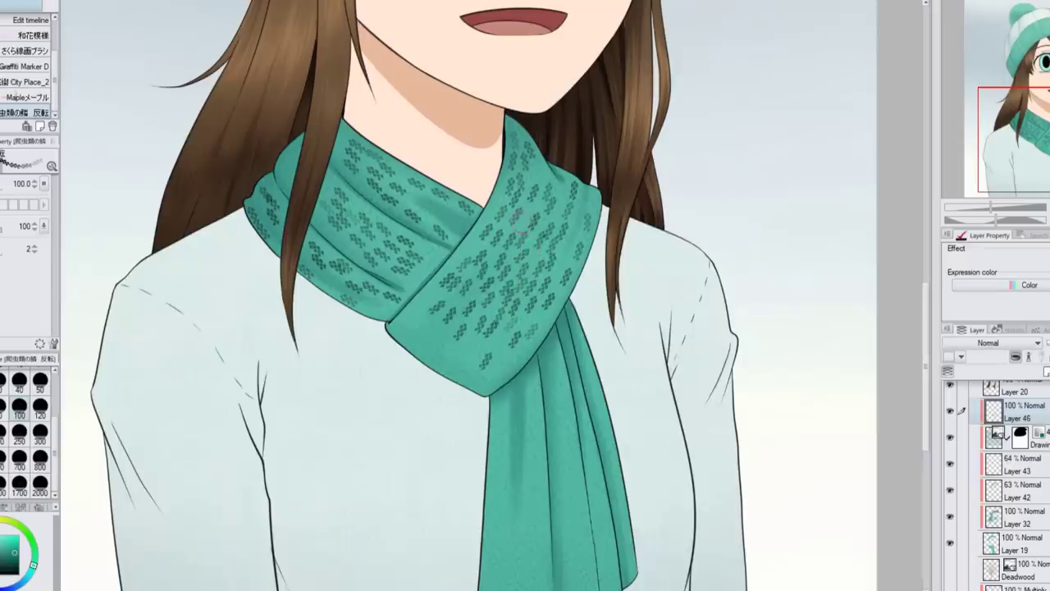
Extend the reversed scale pattern down the scarf's hanging end on Layer 46, and recolor the pattern light teal
{"action": "scroll", "coordinate": [628, 166], "scroll_direction": "down", "scroll_amount": 5}
{"action": "mouse_move", "coordinate": [564, 246]}
{"action": "left_mouse_down"}
{"action": "mouse_move", "coordinate": [566, 353]}
{"action": "mouse_move", "coordinate": [594, 443]}
{"action": "mouse_move", "coordinate": [611, 345]}
{"action": "left_mouse_up"}
{"action": "left_click_drag", "start_coordinate": [535, 328], "coordinate": [540, 410]}
{"action": "left_click_drag", "start_coordinate": [501, 279], "coordinate": [495, 451]}
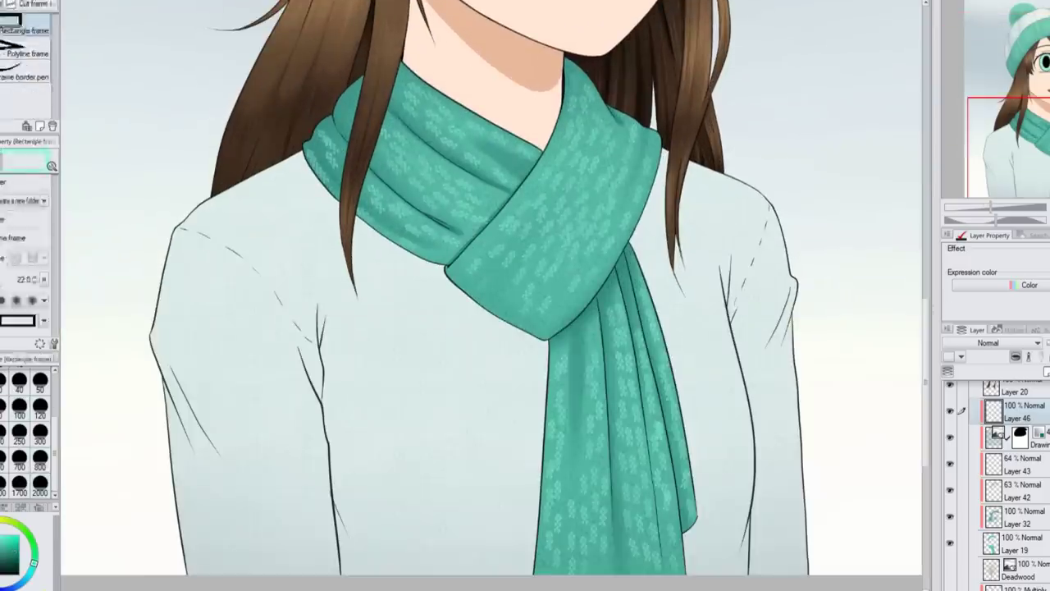
Airbrush fold shadows on the sweater's near sleeve and armpit on a Multiply layer above Layer 45, with brush sizes 30 and 40
{"action": "key", "text": "b"}
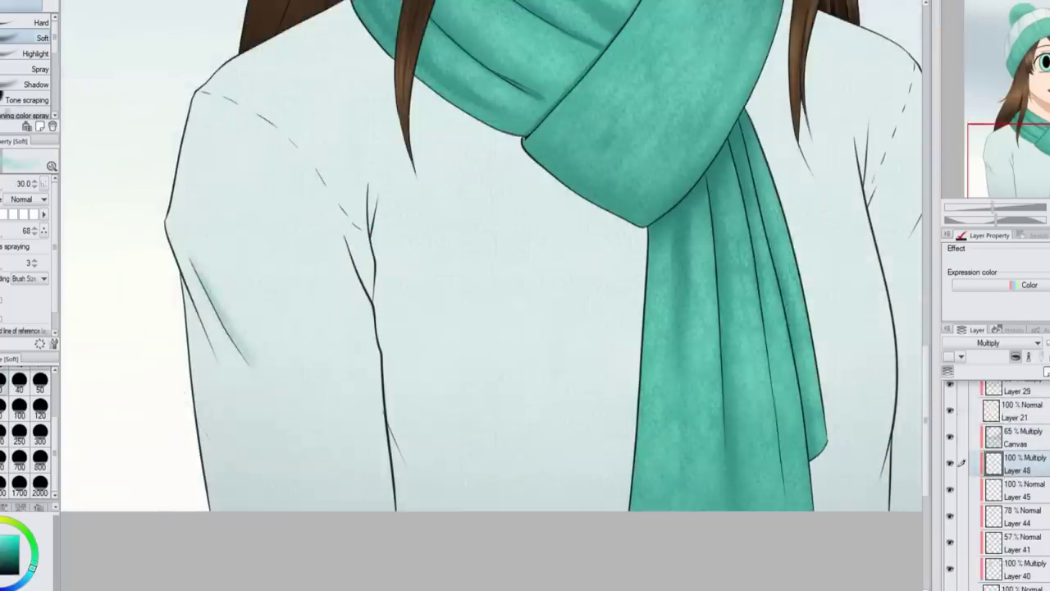
{"action": "left_click_drag", "start_coordinate": [254, 369], "coordinate": [190, 262]}
{"action": "left_click_drag", "start_coordinate": [256, 370], "coordinate": [190, 246]}
{"action": "left_click_drag", "start_coordinate": [220, 377], "coordinate": [184, 283]}
{"action": "left_click_drag", "start_coordinate": [373, 302], "coordinate": [346, 238]}
{"action": "key", "text": "bracketleft"}
{"action": "key", "text": "bracketleft"}
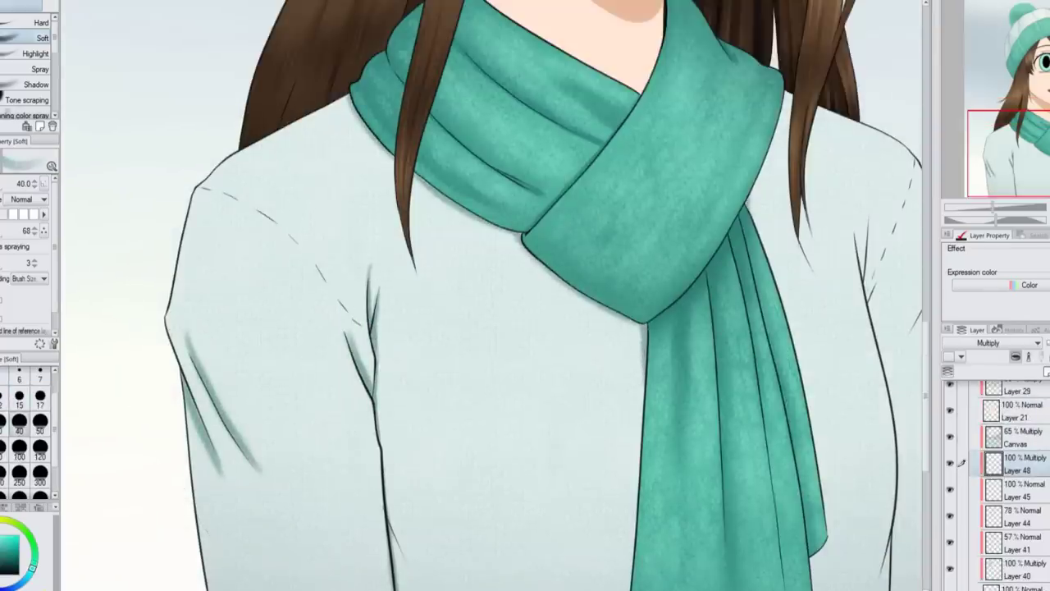
Blend the near sleeve's elbow and armpit shadows using Running color on fiber at size 50
{"action": "scroll", "coordinate": [493, 295], "scroll_direction": "down", "scroll_amount": 4}
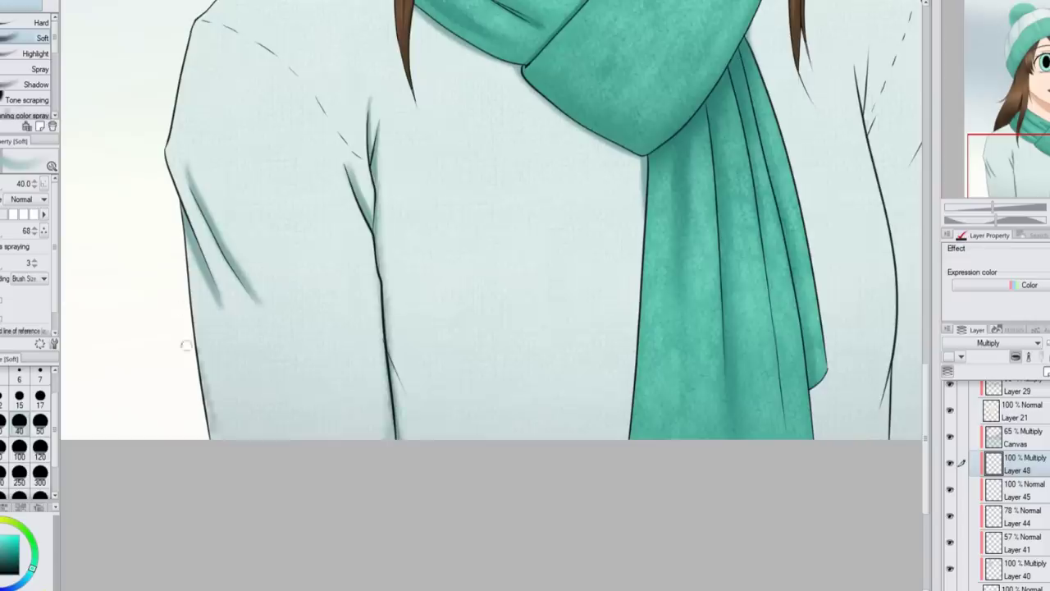
{"action": "key", "text": "j"}
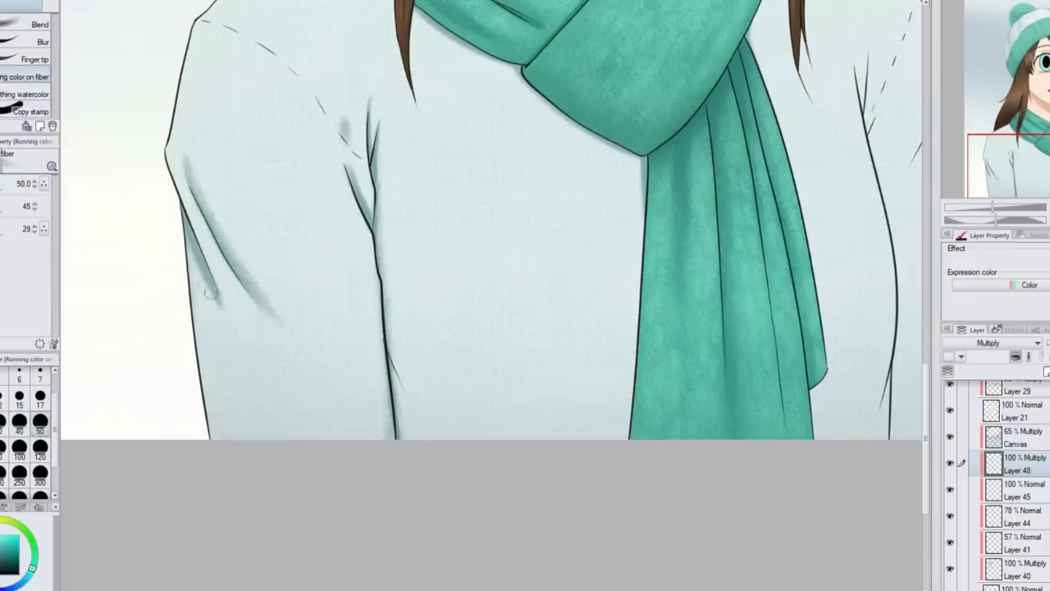
{"action": "left_click_drag", "start_coordinate": [177, 152], "coordinate": [225, 325]}
{"action": "mouse_move", "coordinate": [342, 109]}
{"action": "left_mouse_down"}
{"action": "mouse_move", "coordinate": [375, 164]}
{"action": "mouse_move", "coordinate": [379, 237]}
{"action": "left_mouse_up"}
Airbrush a broad soft shadow across the sweater's lower part on Layer 48 with the brush at size 700
{"action": "scroll", "coordinate": [492, 222], "scroll_direction": "right", "scroll_amount": 4}
{"action": "key", "text": "b"}
{"action": "key", "text": "bracketleft"}
{"action": "key", "text": "bracketleft"}
{"action": "key", "text": "bracketleft"}
{"action": "key", "text": "bracketleft"}
{"action": "key", "text": "bracketleft"}
{"action": "key", "text": "bracketleft"}
{"action": "key", "text": "bracketleft"}
{"action": "key", "text": "bracketleft"}
{"action": "key", "text": "bracketleft"}
{"action": "key", "text": "bracketleft"}
{"action": "key", "text": "bracketleft"}
{"action": "key", "text": "bracketleft"}
{"action": "key", "text": "bracketleft"}
{"action": "key", "text": "bracketleft"}
{"action": "key", "text": "bracketleft"}
{"action": "key", "text": "bracketleft"}
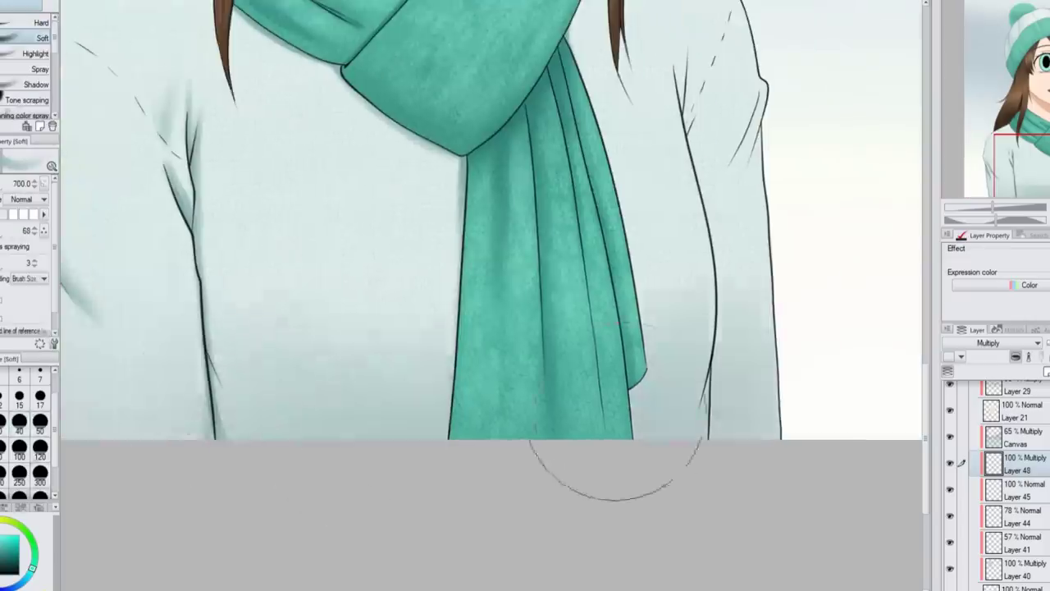
Reduce the Soft airbrush size, and shade the folds at the sweater's far armpit on Layer 48
{"action": "key", "text": "bracketleft"}
{"action": "key", "text": "bracketleft"}
{"action": "left_click_drag", "start_coordinate": [687, 121], "coordinate": [676, 48]}
Dab a small fold shadow below the near elbow with the Soft airbrush at size 25, and blend it into a wedge
{"action": "scroll", "coordinate": [492, 222], "scroll_direction": "left", "scroll_amount": 4}
{"action": "left_click", "coordinate": [249, 328]}
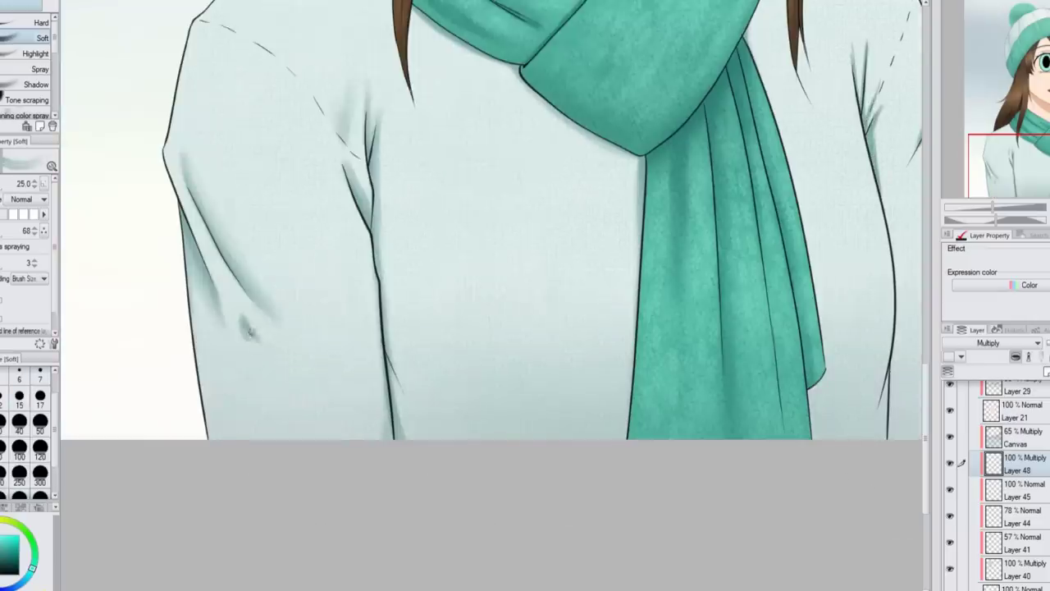
{"action": "key", "text": "j"}
{"action": "key", "text": "e"}
{"action": "left_click_drag", "start_coordinate": [257, 361], "coordinate": [250, 328]}
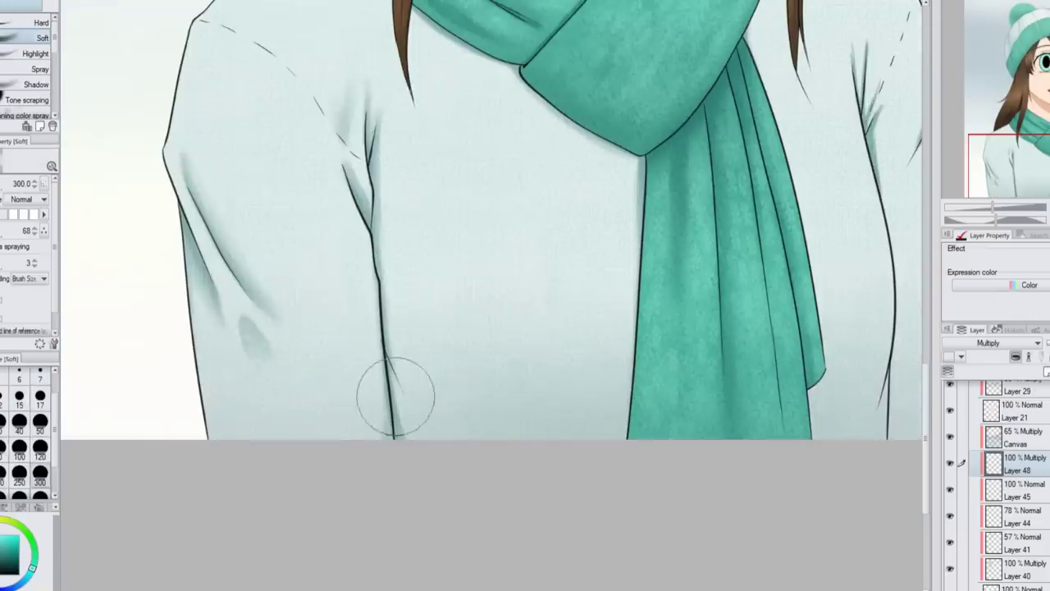
Blend the far sleeve's and armpit's fold shadows using Running color on fiber at size 50
{"action": "scroll", "coordinate": [410, 188], "scroll_direction": "right", "scroll_amount": 8}
{"action": "key", "text": "j"}
{"action": "left_click_drag", "start_coordinate": [543, 187], "coordinate": [504, 33]}
{"action": "scroll", "coordinate": [410, 222], "scroll_direction": "up", "scroll_amount": 3}
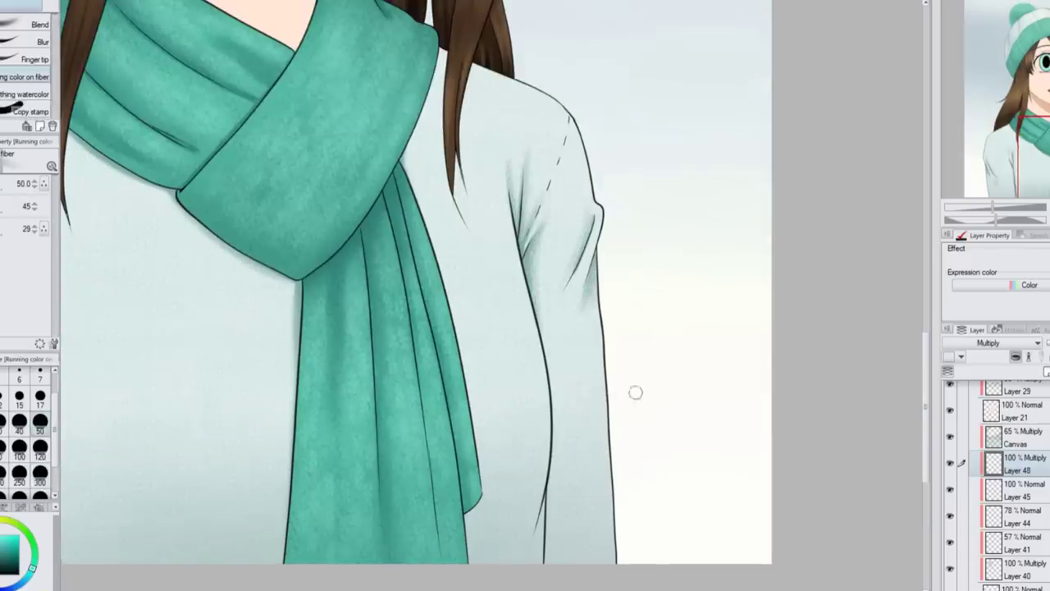
Mirror the view, airbrush shadows on the far sleeve and lower sweater at sizes 30 and 250, and set Layer 48's opacity to 92%
{"action": "key", "text": "h"}
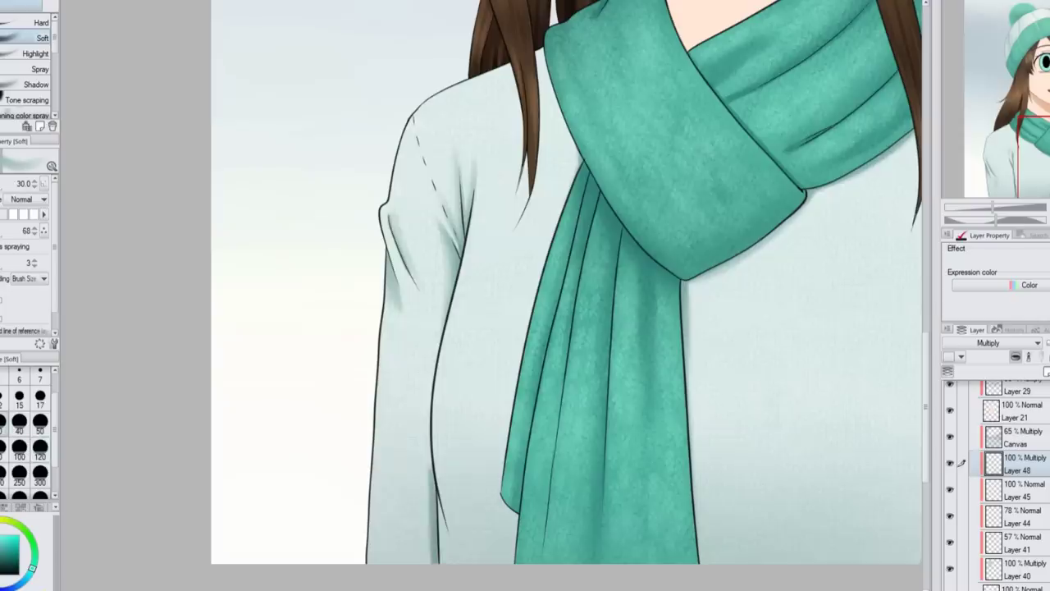
{"action": "left_click_drag", "start_coordinate": [386, 394], "coordinate": [382, 337]}
{"action": "key", "text": "b"}
{"action": "key", "text": "ctrl+minus"}
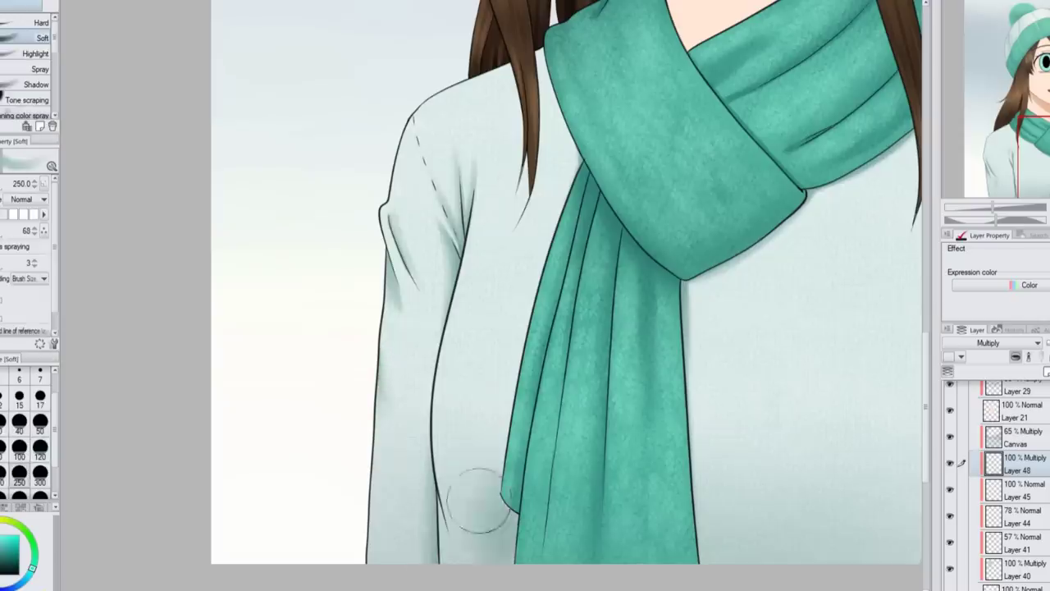
{"action": "key", "text": "ctrl+minus"}
{"action": "key", "text": "ctrl+minus"}
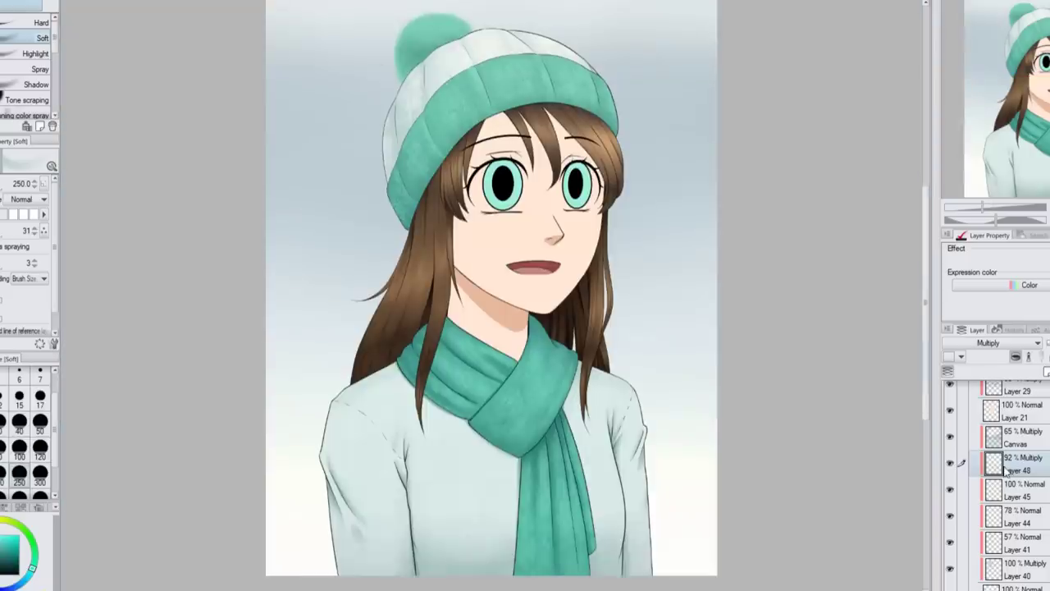
Create Layer 49 above the sweater's Canvas texture layer, and set up the Real pencil at size 700 for the sweater
{"action": "key", "text": "ctrl+shift+n"}
{"action": "key", "text": "p"}
{"action": "key", "text": "ctrl+plus"}
{"action": "key", "text": "ctrl+plus"}
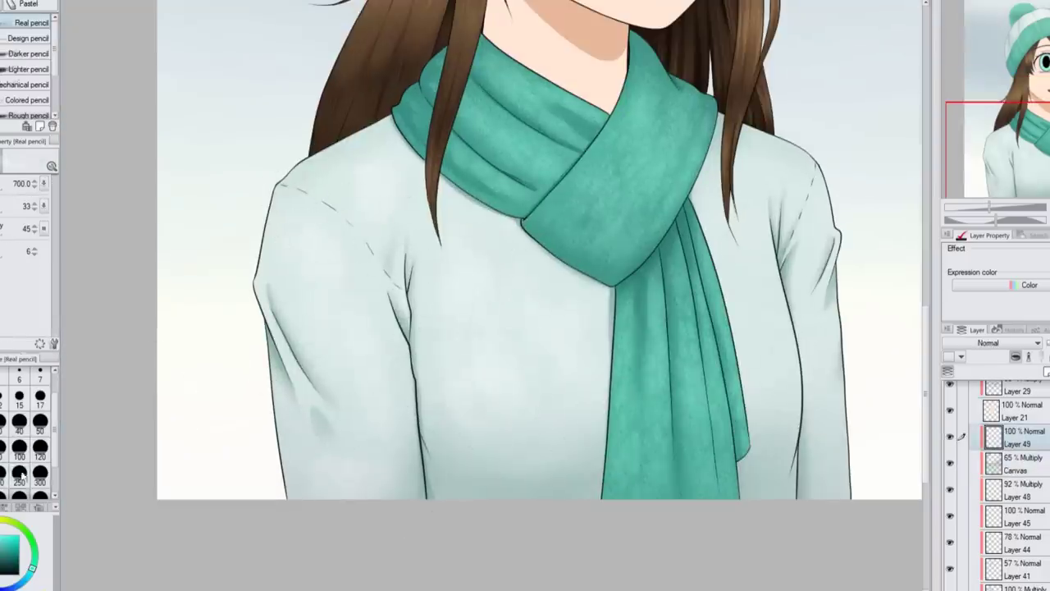
Shade the face and neck with the Soft airbrush on Multiply Layers 50 and 51, and the scarf's upper edge on Layer 52
{"action": "scroll", "coordinate": [45, 427], "scroll_direction": "down", "scroll_amount": 3}
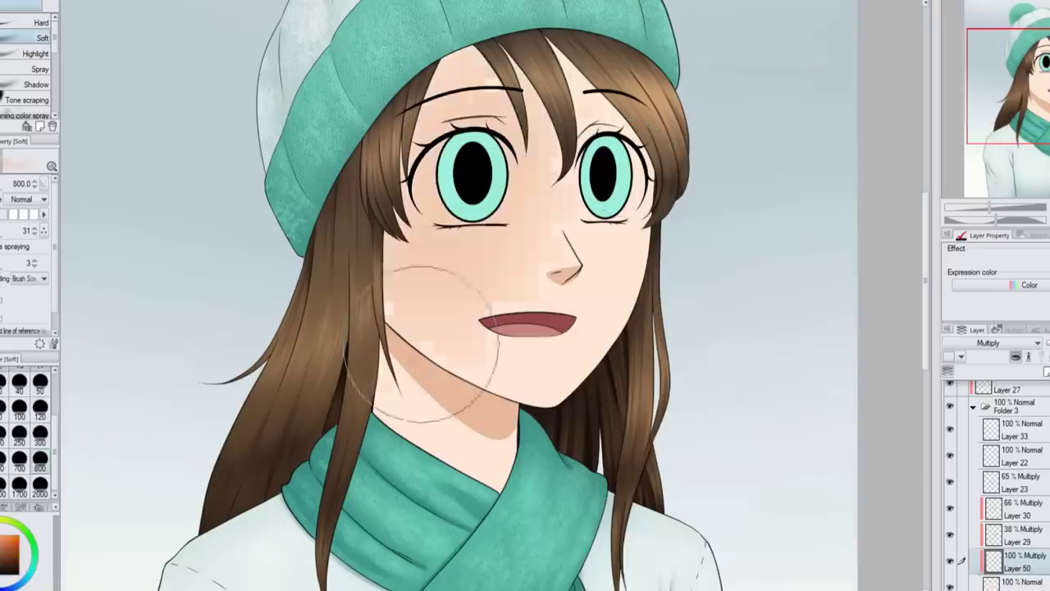
{"action": "left_click", "coordinate": [19, 435]}
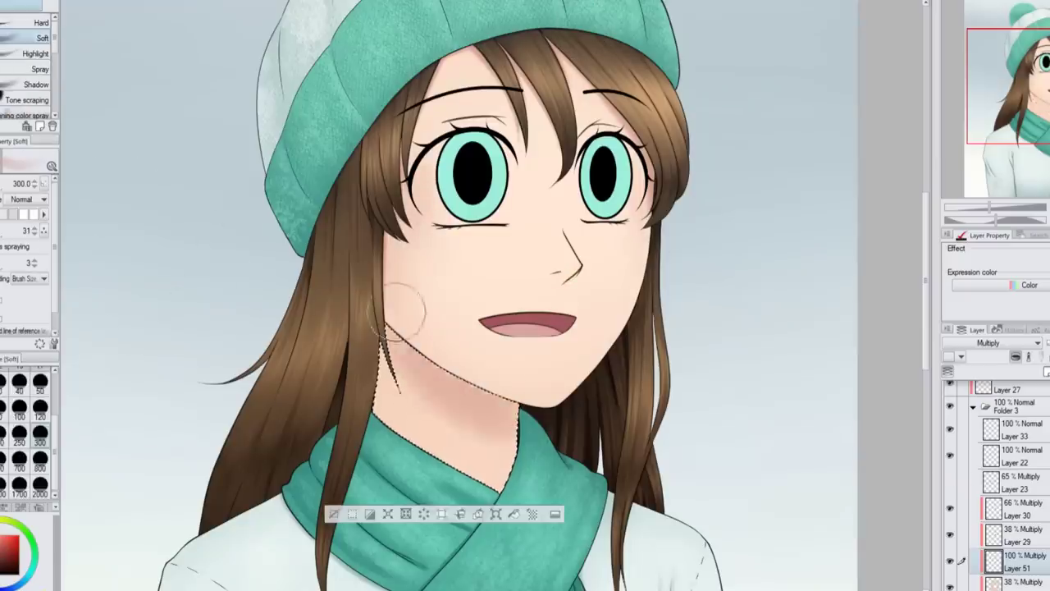
{"action": "mouse_move", "coordinate": [402, 312]}
{"action": "left_mouse_down"}
{"action": "mouse_move", "coordinate": [410, 302]}
{"action": "mouse_move", "coordinate": [445, 336]}
{"action": "mouse_move", "coordinate": [443, 369]}
{"action": "mouse_move", "coordinate": [468, 394]}
{"action": "mouse_move", "coordinate": [543, 374]}
{"action": "left_mouse_up"}
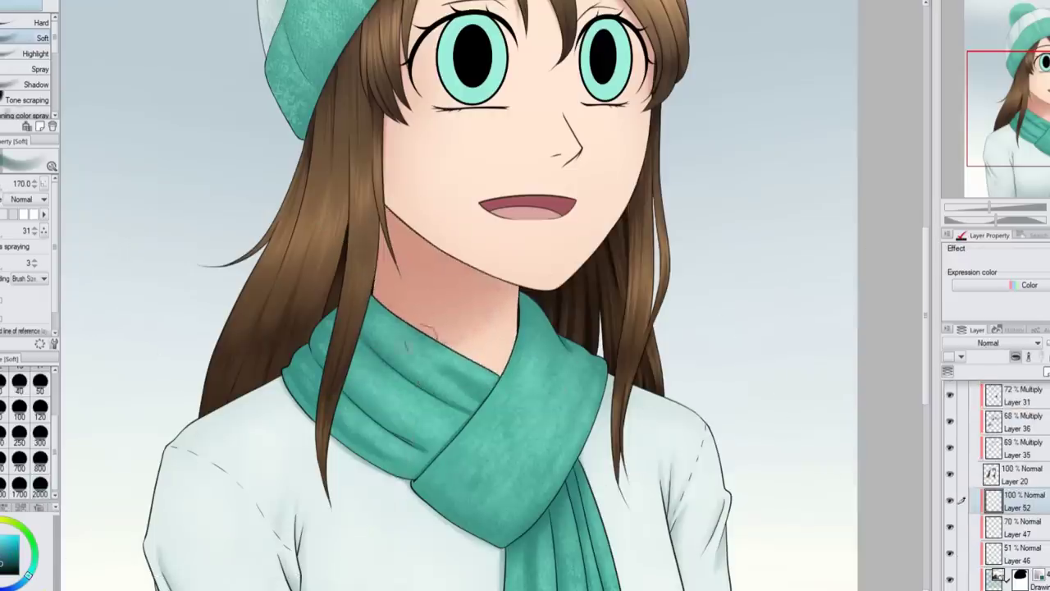
{"action": "left_click_drag", "start_coordinate": [425, 325], "coordinate": [404, 348]}
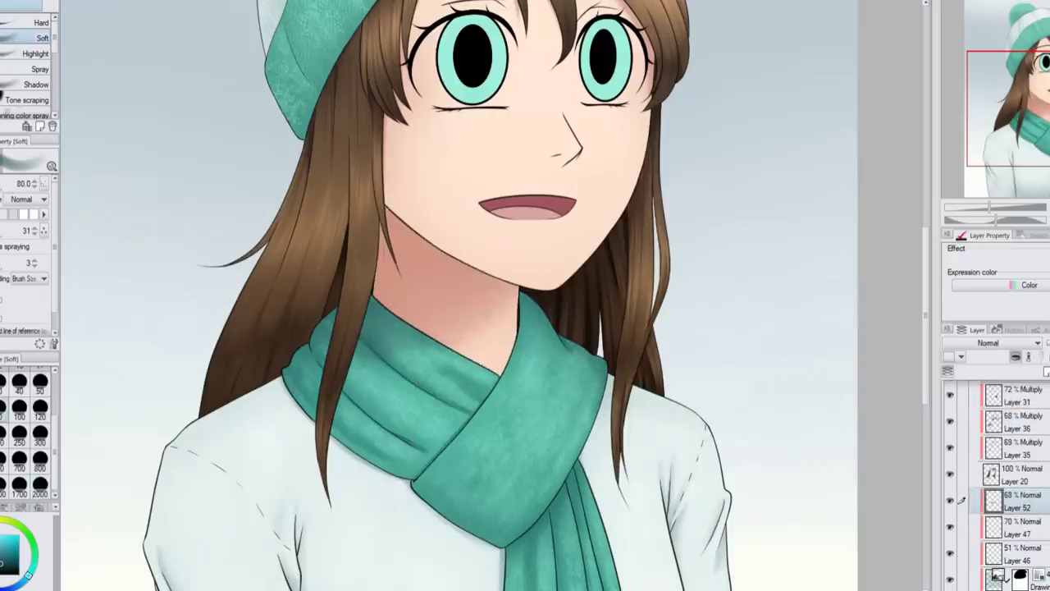
Add Layer 53 above Layer 30, airbrush soft blush on both cheeks and the nose at size 300, and set the layer to 59% opacity
{"action": "scroll", "coordinate": [1001, 484], "scroll_direction": "down", "scroll_amount": 5}
{"action": "left_click", "coordinate": [1009, 465]}
{"action": "left_click", "coordinate": [1009, 492]}
{"action": "scroll", "coordinate": [948, 525], "scroll_direction": "down", "scroll_amount": 1}
{"action": "key", "text": "ctrl+shift+n"}
{"action": "scroll", "coordinate": [671, 81], "scroll_direction": "up", "scroll_amount": 1}
{"action": "left_click_drag", "start_coordinate": [305, 246], "coordinate": [349, 236]}
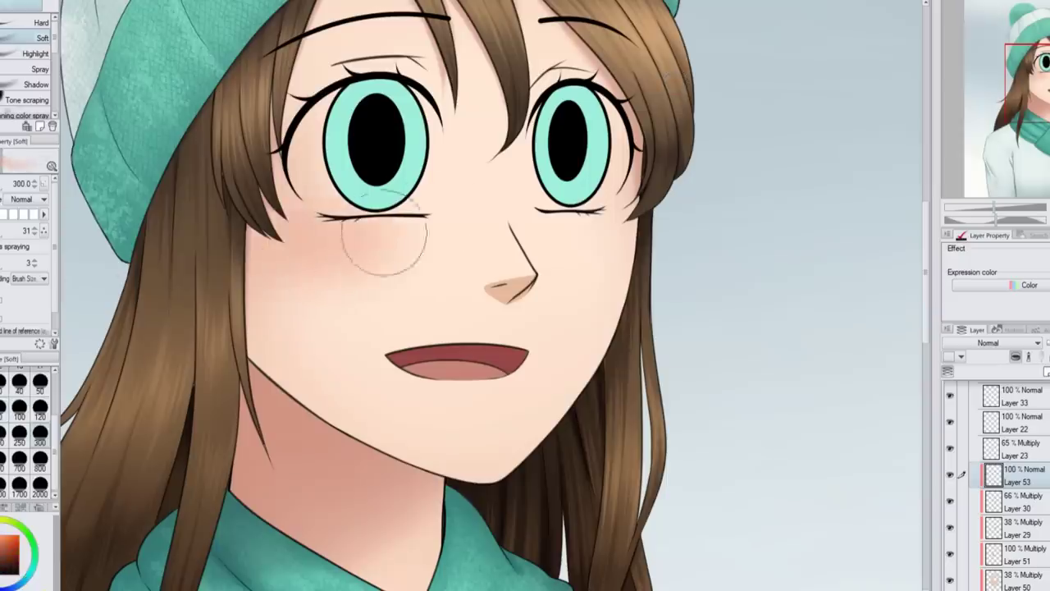
{"action": "left_click_drag", "start_coordinate": [390, 283], "coordinate": [352, 257]}
{"action": "left_click_drag", "start_coordinate": [607, 229], "coordinate": [574, 246]}
{"action": "mouse_move", "coordinate": [492, 270]}
{"action": "left_mouse_down"}
{"action": "mouse_move", "coordinate": [504, 258]}
{"action": "mouse_move", "coordinate": [496, 277]}
{"action": "left_mouse_up"}
Shade the eyelid creases of both eyes on Layer 51 with the Soft airbrush at sizes 17 and 15
{"action": "left_click", "coordinate": [41, 433]}
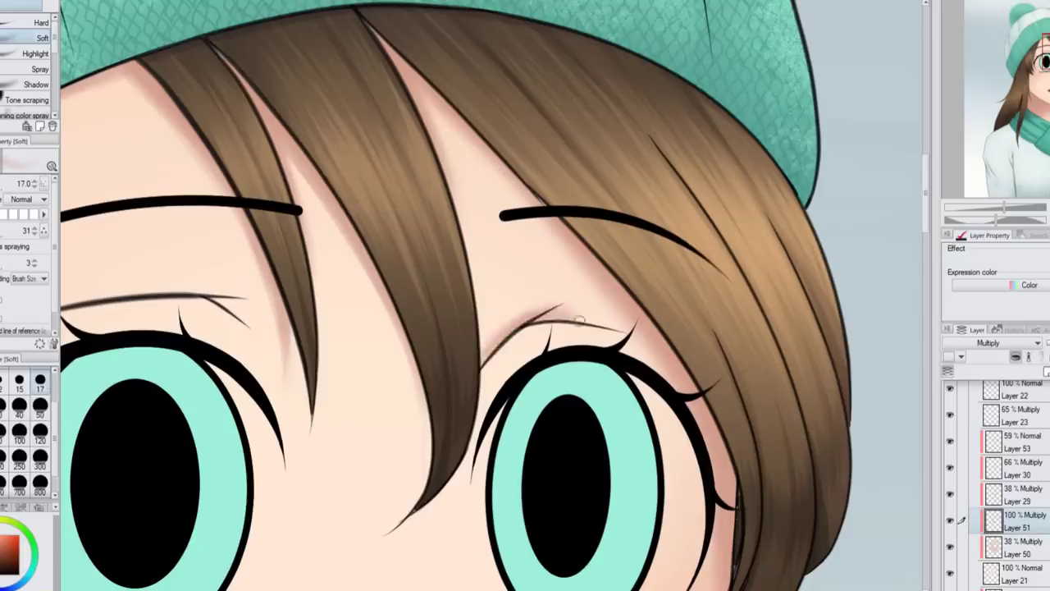
{"action": "left_click_drag", "start_coordinate": [486, 349], "coordinate": [584, 319]}
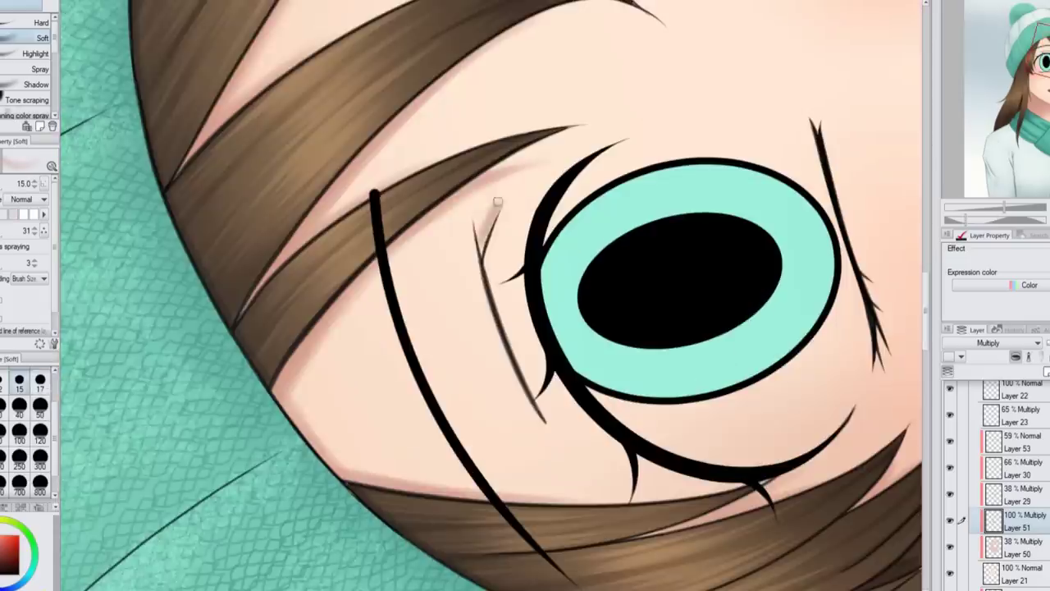
{"action": "left_click_drag", "start_coordinate": [481, 222], "coordinate": [505, 377]}
Shade the nose's underside with the Soft airbrush at size 17, and paint the far eye's white on Layer 55 at size 50
{"action": "left_click", "coordinate": [40, 404]}
{"action": "scroll", "coordinate": [582, 324], "scroll_direction": "right", "scroll_amount": 3}
{"action": "scroll", "coordinate": [673, 300], "scroll_direction": "down", "scroll_amount": 2}
{"action": "scroll", "coordinate": [483, 268], "scroll_direction": "up", "scroll_amount": 2}
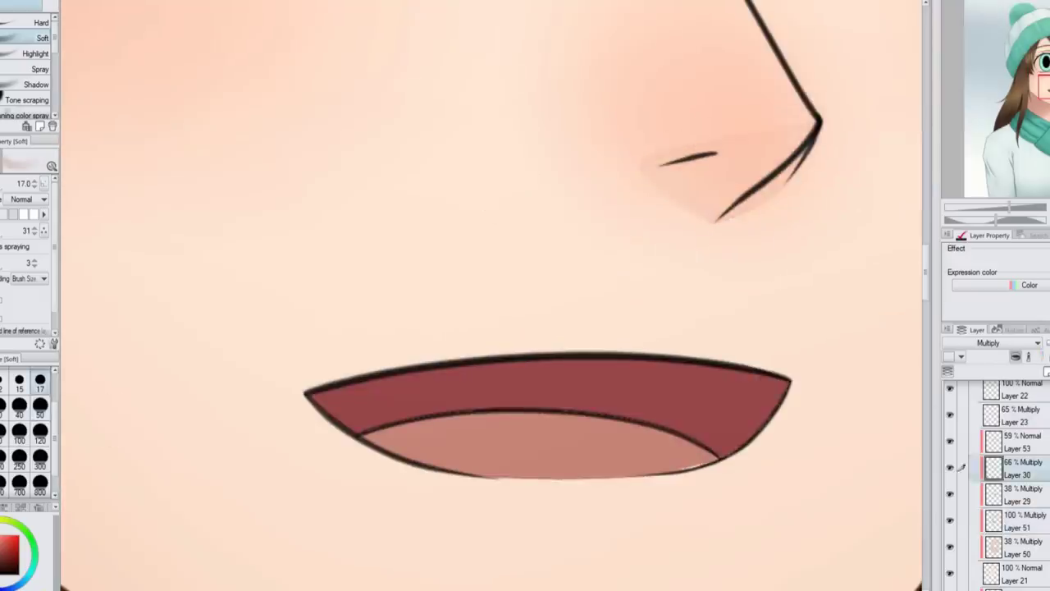
{"action": "left_click_drag", "start_coordinate": [779, 139], "coordinate": [656, 168]}
{"action": "left_click_drag", "start_coordinate": [788, 185], "coordinate": [647, 167]}
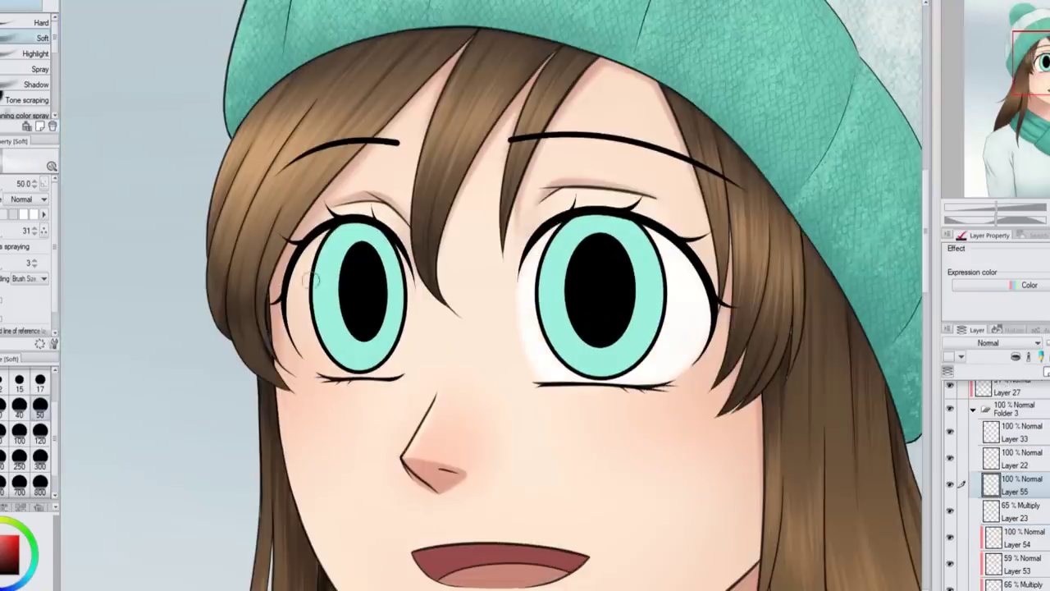
{"action": "left_click_drag", "start_coordinate": [308, 279], "coordinate": [303, 338]}
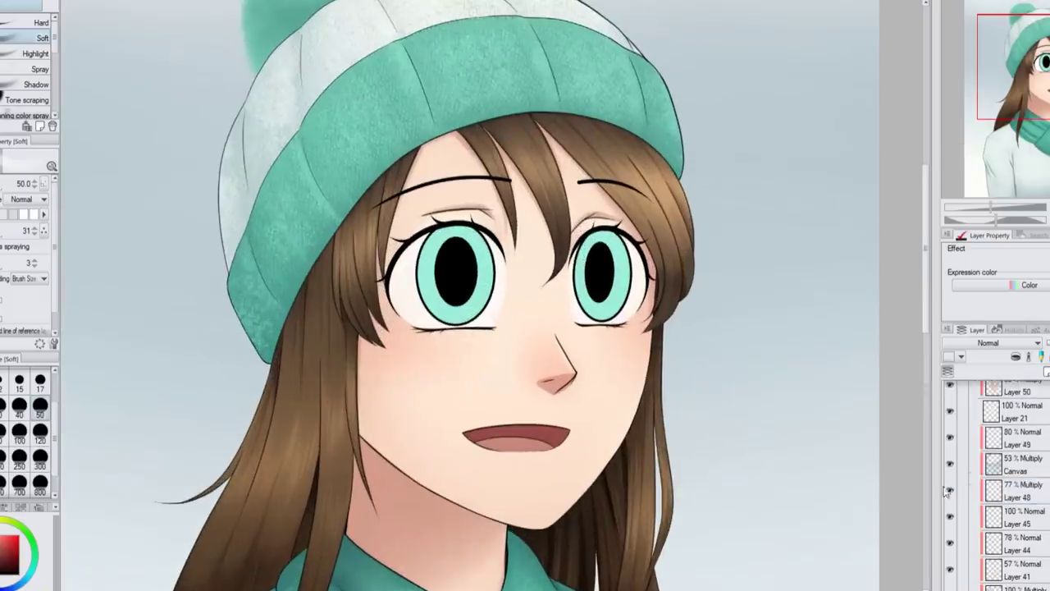
Darken the upper halves of both irises with the Soft airbrush at sizes 50 and 300 on Multiply Layer 56
{"action": "scroll", "coordinate": [946, 491], "scroll_direction": "up", "scroll_amount": 2}
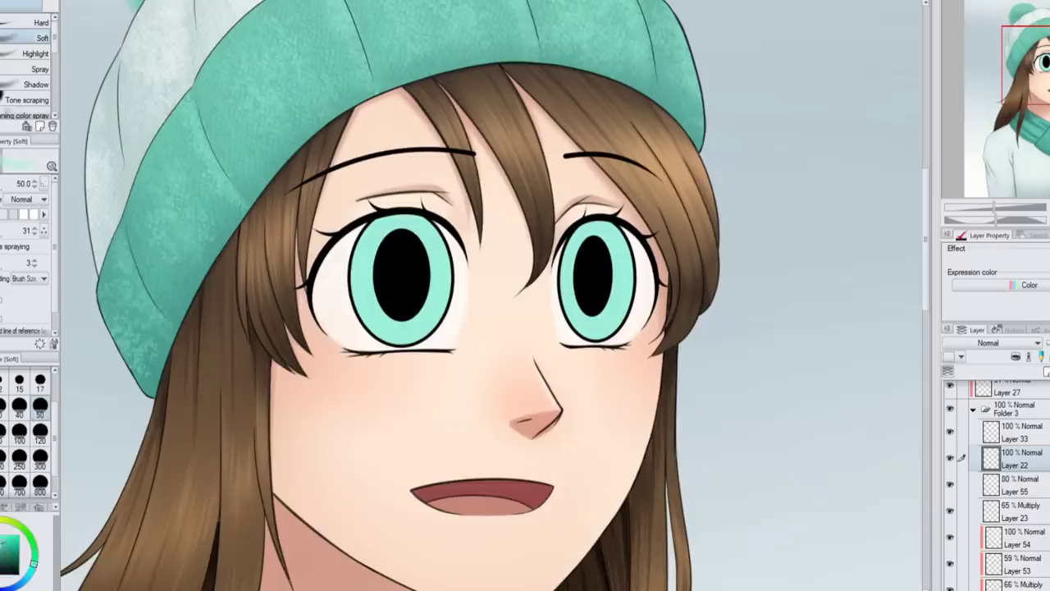
{"action": "left_click_drag", "start_coordinate": [365, 221], "coordinate": [443, 221]}
{"action": "left_click_drag", "start_coordinate": [566, 226], "coordinate": [632, 225]}
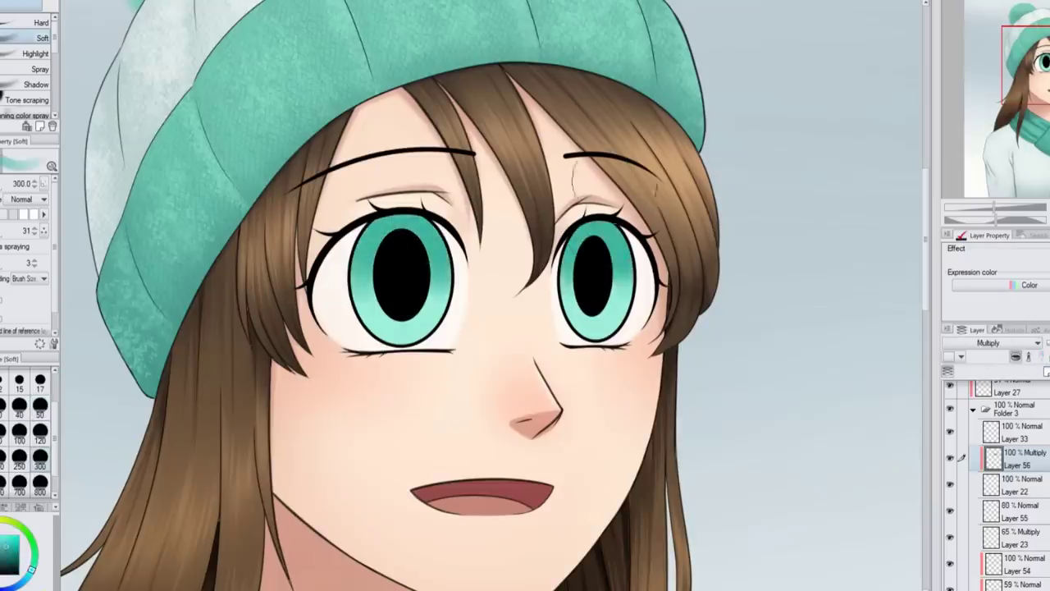
{"action": "left_click", "coordinate": [1007, 342]}
{"action": "scroll", "coordinate": [492, 296], "scroll_direction": "up", "scroll_amount": 2}
{"action": "left_click_drag", "start_coordinate": [328, 189], "coordinate": [427, 246]}
{"action": "left_click_drag", "start_coordinate": [615, 197], "coordinate": [697, 270]}
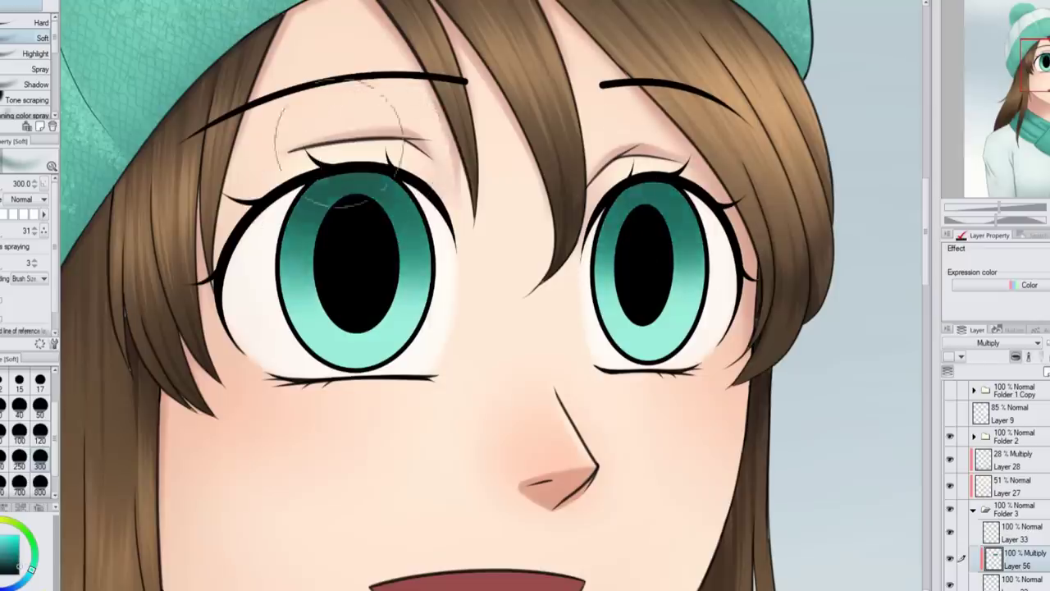
{"action": "left_click_drag", "start_coordinate": [303, 188], "coordinate": [418, 263]}
{"action": "left_click_drag", "start_coordinate": [607, 197], "coordinate": [697, 254]}
Shade the outer rims of both irises on Layer 56 with the Soft airbrush at size 17
{"action": "left_click", "coordinate": [40, 388]}
{"action": "scroll", "coordinate": [200, 182], "scroll_direction": "up", "scroll_amount": 1}
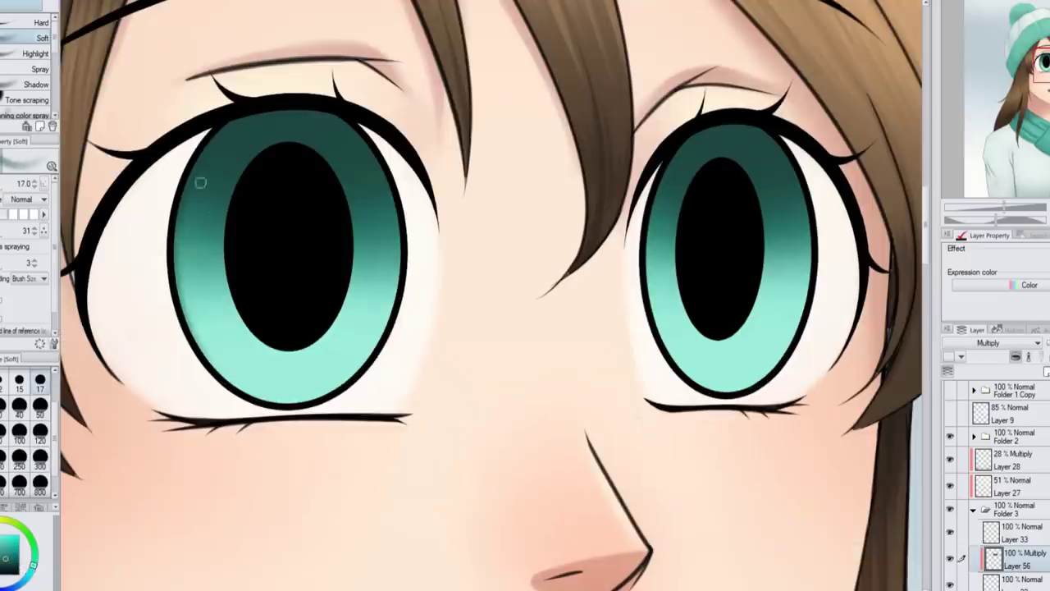
{"action": "left_click_drag", "start_coordinate": [660, 263], "coordinate": [653, 318]}
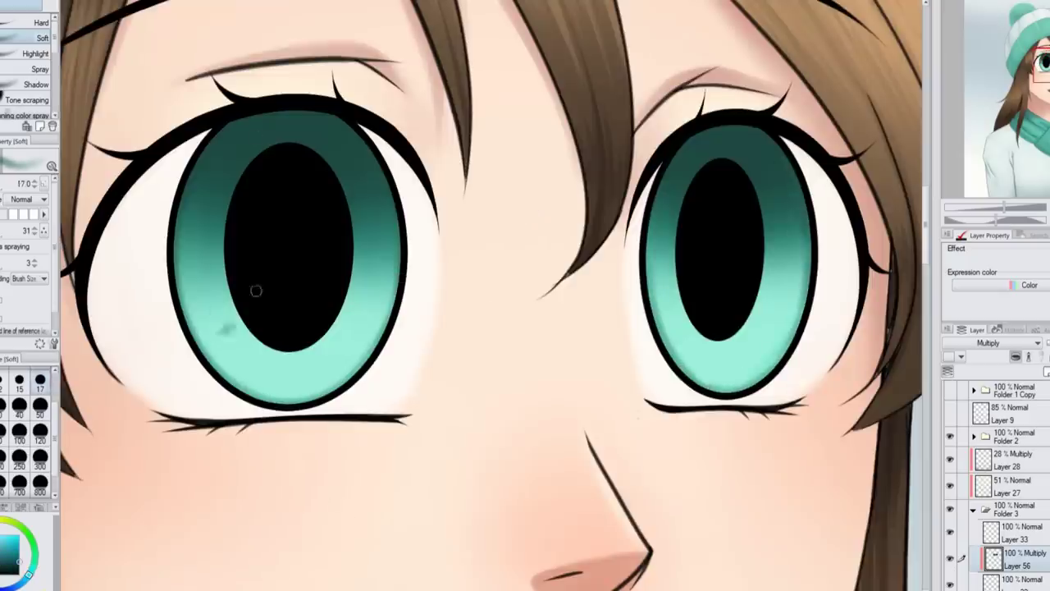
{"action": "left_click_drag", "start_coordinate": [238, 296], "coordinate": [271, 361]}
{"action": "left_click_drag", "start_coordinate": [656, 296], "coordinate": [738, 377]}
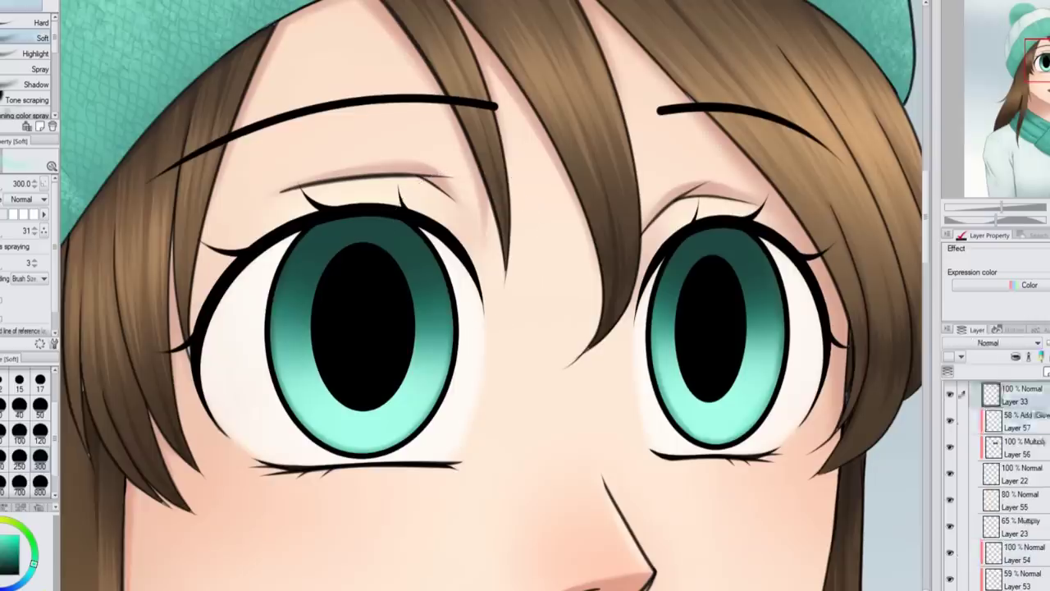
Airbrush shadows over the upper whites of both eyes at size 300 on Multiply Layer 58, and set it to 83% opacity
{"action": "scroll", "coordinate": [492, 295], "scroll_direction": "down", "scroll_amount": 3}
{"action": "scroll", "coordinate": [492, 295], "scroll_direction": "up", "scroll_amount": 3}
{"action": "left_click_drag", "start_coordinate": [689, 304], "coordinate": [787, 369]}
{"action": "left_click_drag", "start_coordinate": [426, 386], "coordinate": [607, 328]}
{"action": "left_click_drag", "start_coordinate": [410, 312], "coordinate": [624, 394]}
{"action": "left_click_drag", "start_coordinate": [459, 304], "coordinate": [607, 385]}
{"action": "left_click_drag", "start_coordinate": [607, 328], "coordinate": [615, 393]}
{"action": "left_click_drag", "start_coordinate": [674, 337], "coordinate": [807, 302]}
{"action": "left_click_drag", "start_coordinate": [434, 386], "coordinate": [623, 352]}
{"action": "mouse_move", "coordinate": [443, 344]}
{"action": "left_mouse_down"}
{"action": "mouse_move", "coordinate": [788, 369]}
{"action": "mouse_move", "coordinate": [788, 345]}
{"action": "left_mouse_up"}
{"action": "key", "text": "ctrl+0"}
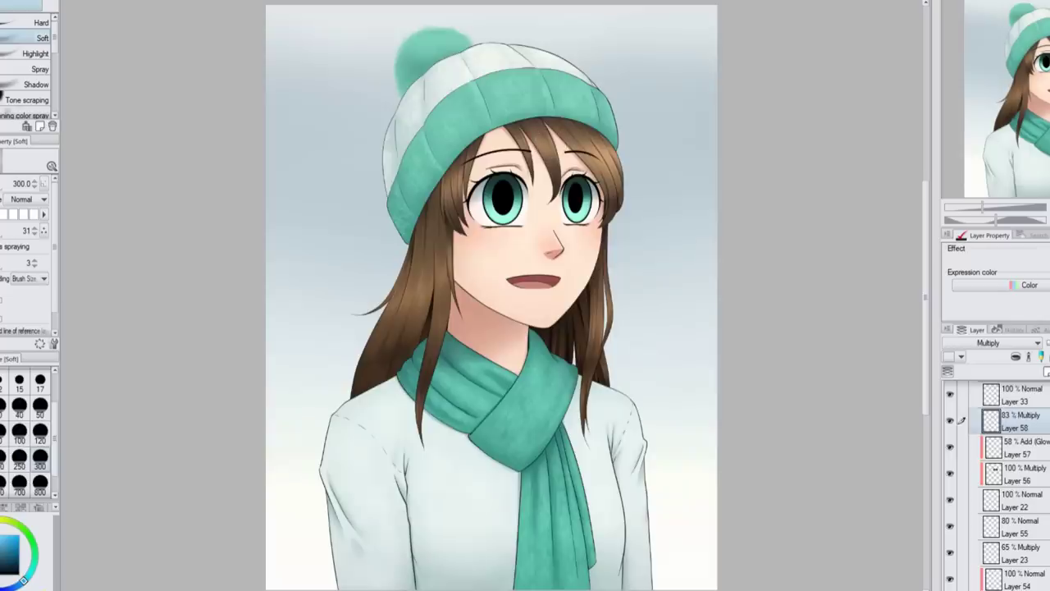
Add white oval highlights and small lower glints to both eyes on Layer 59 with the G-pen at size 20, and create Layer 60
{"action": "scroll", "coordinate": [493, 246], "scroll_direction": "up", "scroll_amount": 5}
{"action": "left_click_drag", "start_coordinate": [410, 238], "coordinate": [445, 286]}
{"action": "key", "text": "p"}
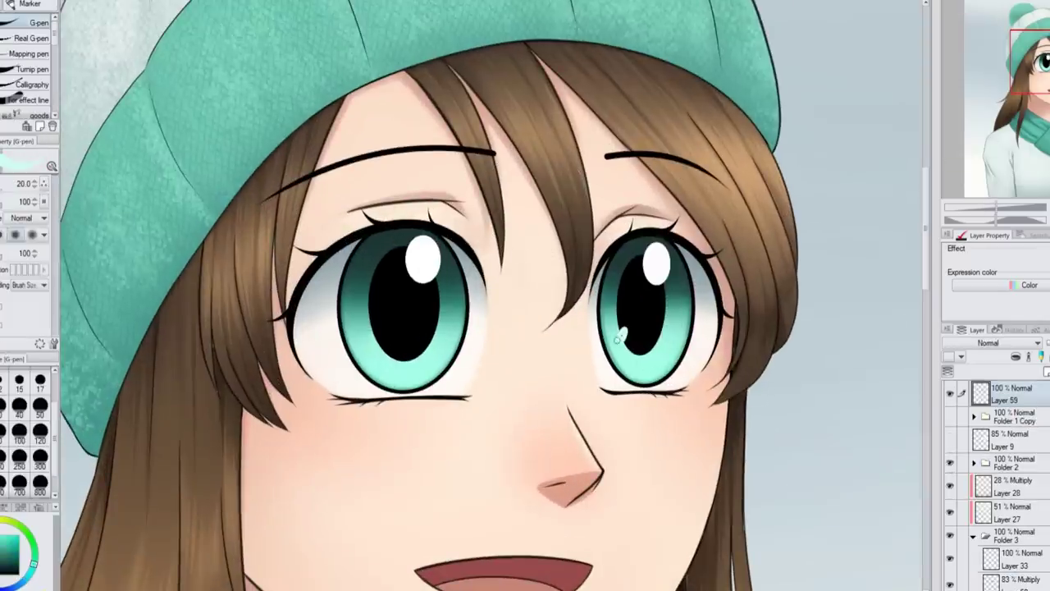
{"action": "scroll", "coordinate": [399, 306], "scroll_direction": "up", "scroll_amount": 2}
{"action": "key", "text": "u"}
{"action": "key", "text": "ctrl+shift+n"}
{"action": "left_click_drag", "start_coordinate": [654, 261], "coordinate": [675, 310]}
{"action": "key", "text": "ctrl+0"}
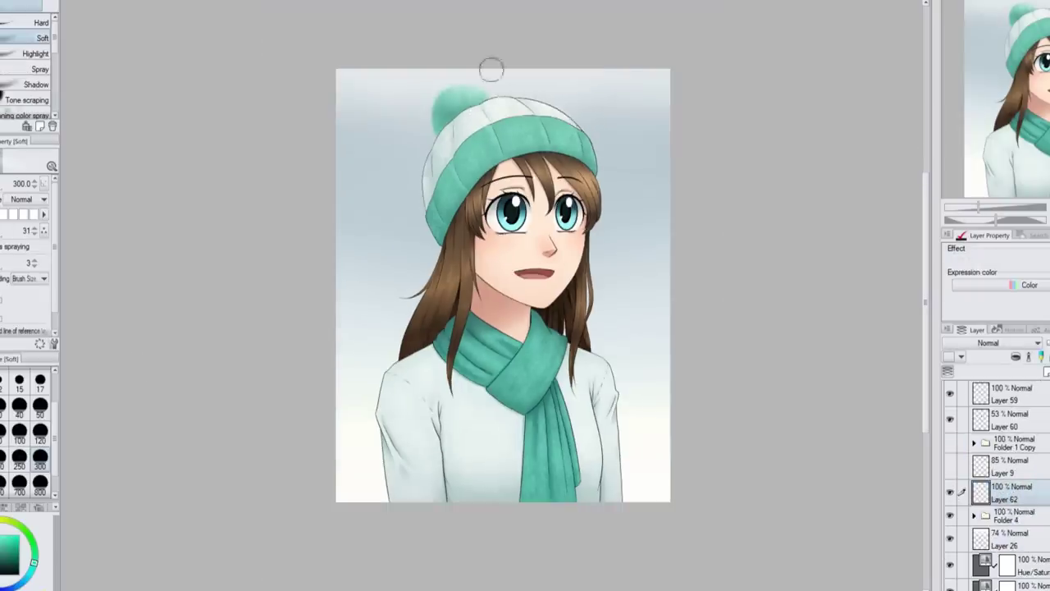
Airbrush a soft light rim around the beanie, hair and shoulder on Layer 62 clipped to Folder 4, and set its opacity to 59%
{"action": "left_click_drag", "start_coordinate": [487, 66], "coordinate": [537, 104]}
{"action": "key", "text": "ctrl+z"}
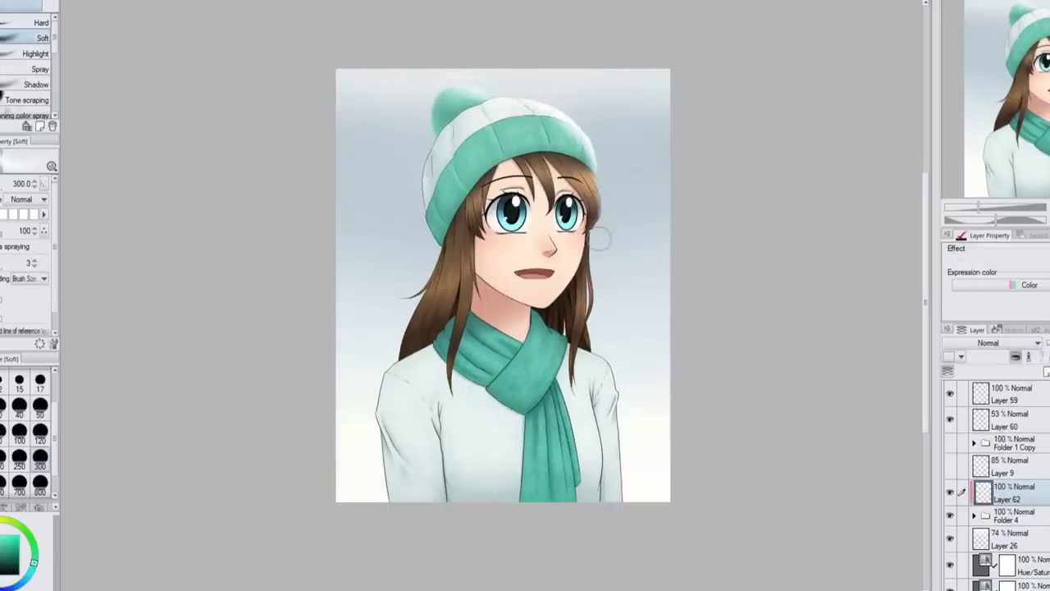
{"action": "left_click_drag", "start_coordinate": [447, 94], "coordinate": [395, 353]}
{"action": "left_click_drag", "start_coordinate": [458, 111], "coordinate": [543, 90]}
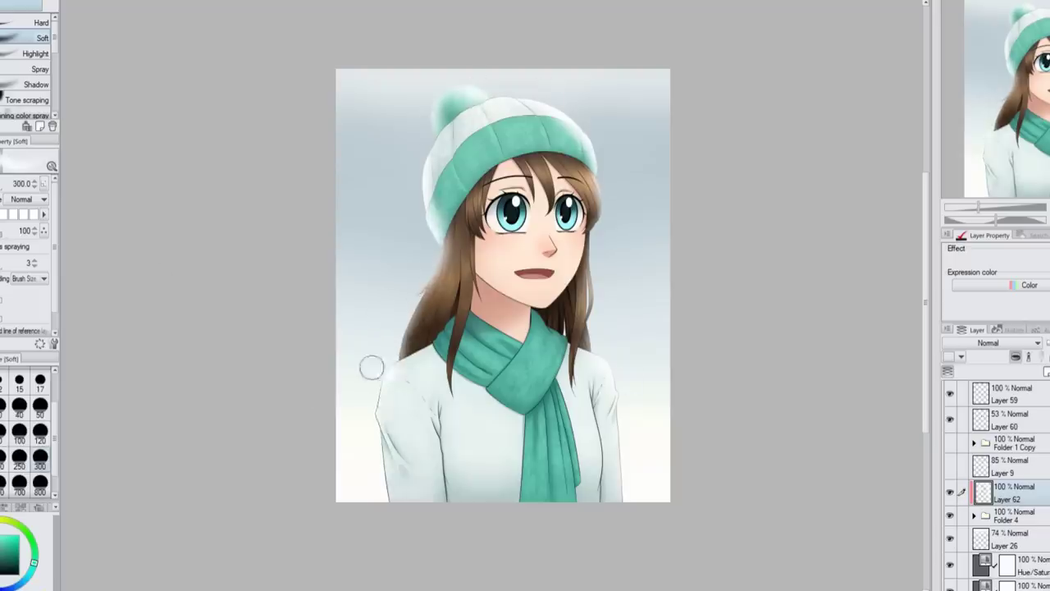
{"action": "left_click_drag", "start_coordinate": [385, 366], "coordinate": [396, 282]}
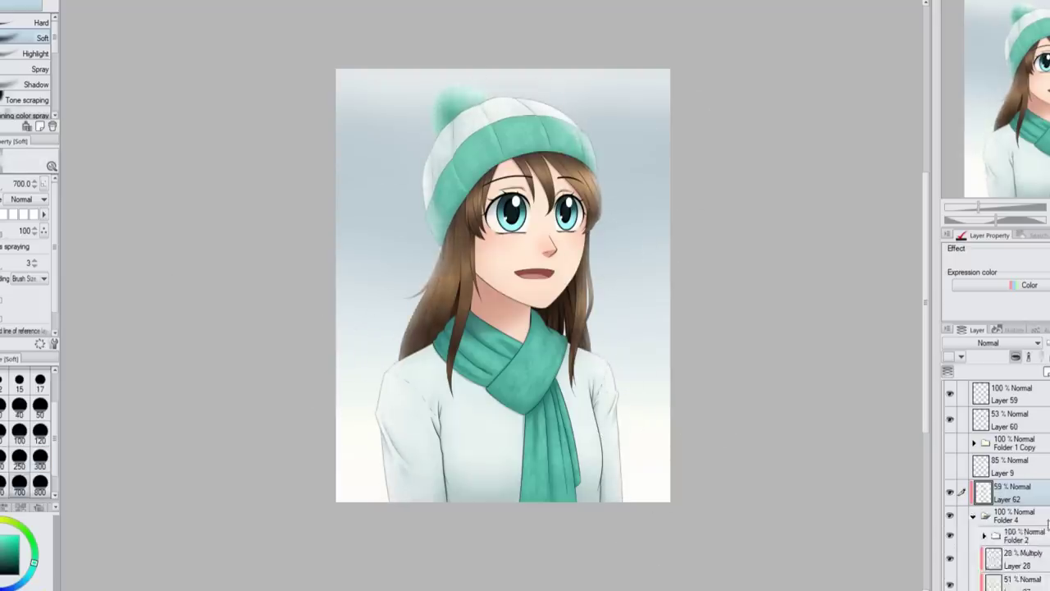
Airbrush a soft glow along the far cheek and jaw at size 120 on clipped Layer 63, and set its opacity to 39%
{"action": "left_click", "coordinate": [1015, 357]}
{"action": "key", "text": "ctrl+plus"}
{"action": "key", "text": "ctrl+h"}
{"action": "mouse_move", "coordinate": [365, 233]}
{"action": "left_mouse_down"}
{"action": "mouse_move", "coordinate": [460, 410]}
{"action": "mouse_move", "coordinate": [369, 246]}
{"action": "left_mouse_up"}
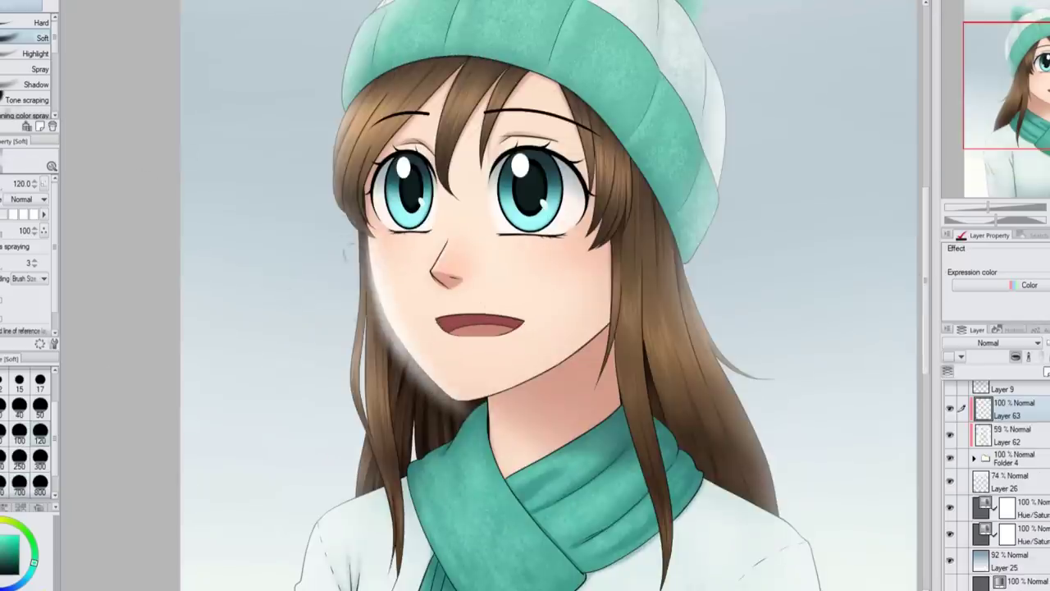
{"action": "key", "text": "ctrl+z"}
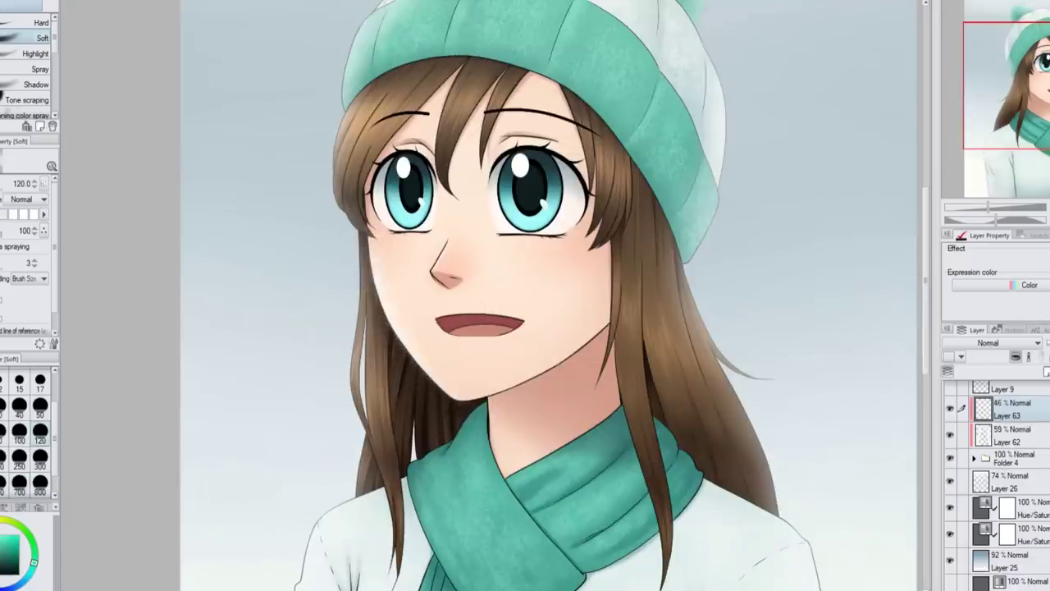
{"action": "key", "text": "ctrl+h"}
{"action": "key", "text": "ctrl+0"}
Shift Layer 26 slightly and adjust it with a free transform, and show the breath puff on Layer 9
{"action": "key", "text": "alt+bracketleft"}
{"action": "key", "text": "alt+bracketleft"}
{"action": "key", "text": "alt+bracketleft"}
{"action": "key", "text": "k"}
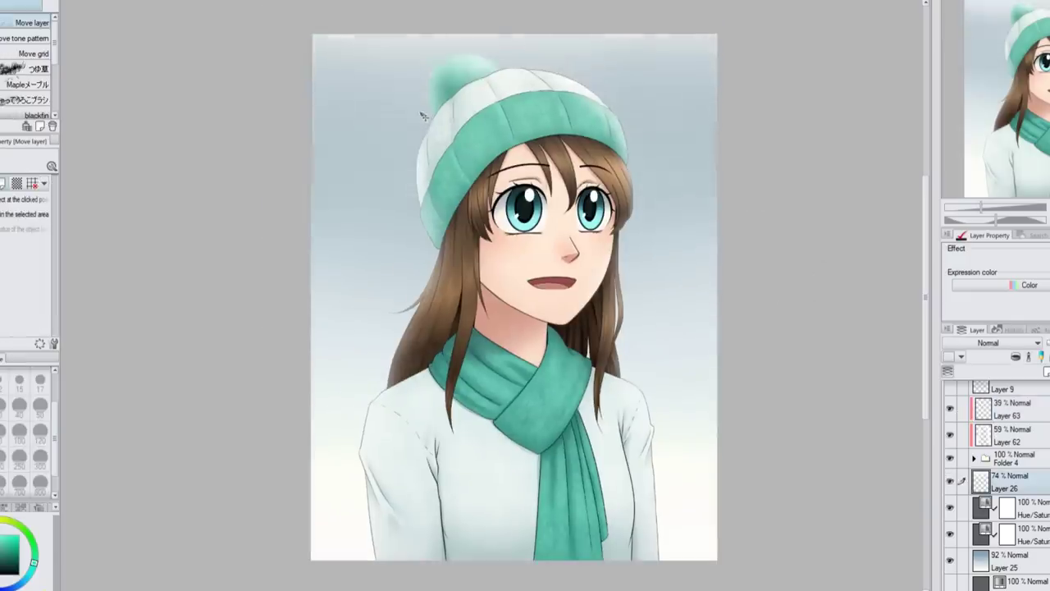
{"action": "left_click_drag", "start_coordinate": [320, 138], "coordinate": [322, 133]}
{"action": "key", "text": "ctrl+t"}
{"action": "key", "text": "Return"}
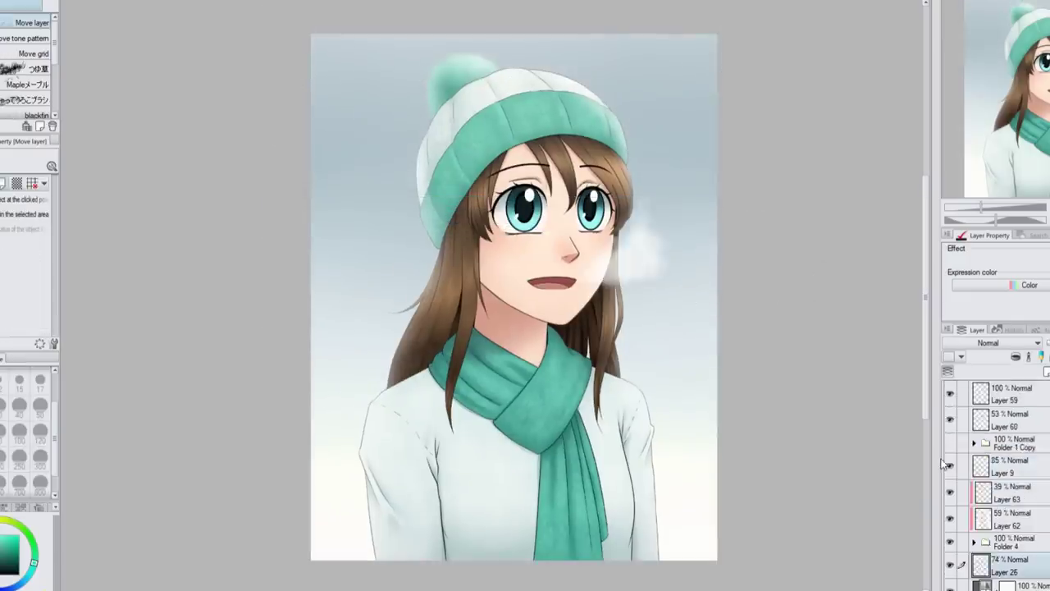
Add Layer 64 above Layer 9 and scatter snowflakes across the picture with the Spray airbrush at size 800
{"action": "scroll", "coordinate": [563, 328], "scroll_direction": "up", "scroll_amount": 3}
{"action": "scroll", "coordinate": [563, 328], "scroll_direction": "down", "scroll_amount": 2}
{"action": "left_click", "coordinate": [1037, 361]}
{"action": "key", "text": "b"}
{"action": "left_click", "coordinate": [40, 484]}
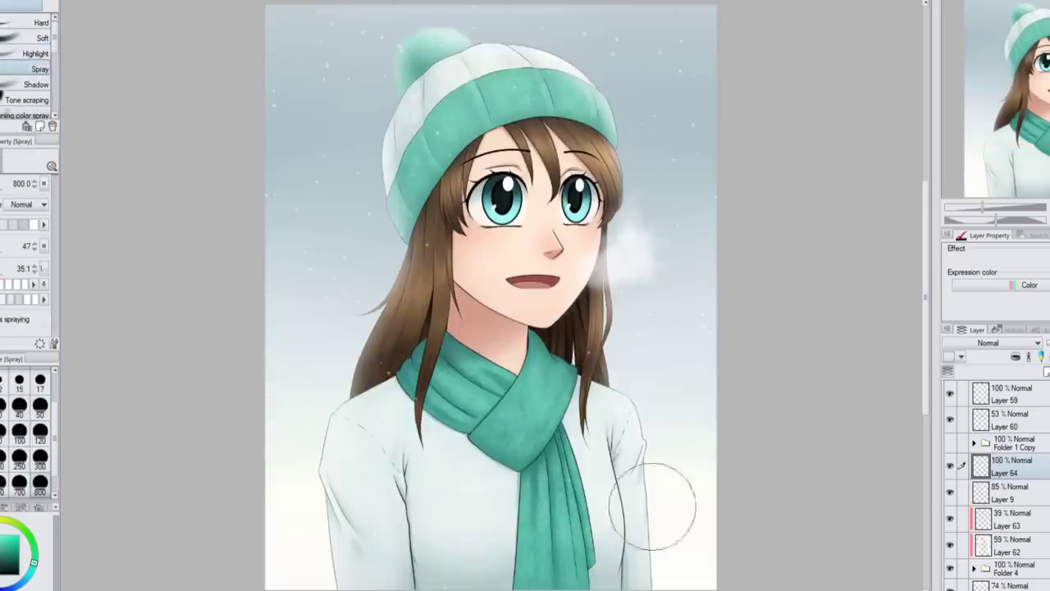
Add Layer 65 with finer snowflakes using Spray at size 600 and particle size 20, and set it to 89% opacity
{"action": "key", "text": "bracketleft"}
{"action": "key", "text": "bracketleft"}
{"action": "key", "text": "ctrl+shift+n"}
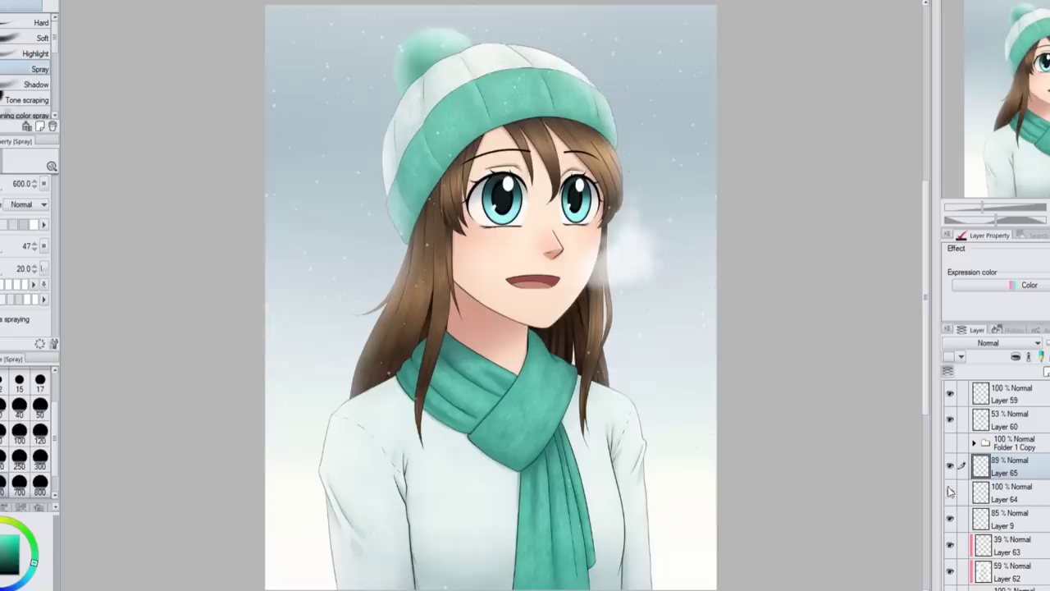
Lasso the snowflakes beside the near eye on Layer 65 and move them outward onto the hair at the beanie's edge
{"action": "key", "text": "m"}
{"action": "left_click_drag", "start_coordinate": [438, 177], "coordinate": [456, 202]}
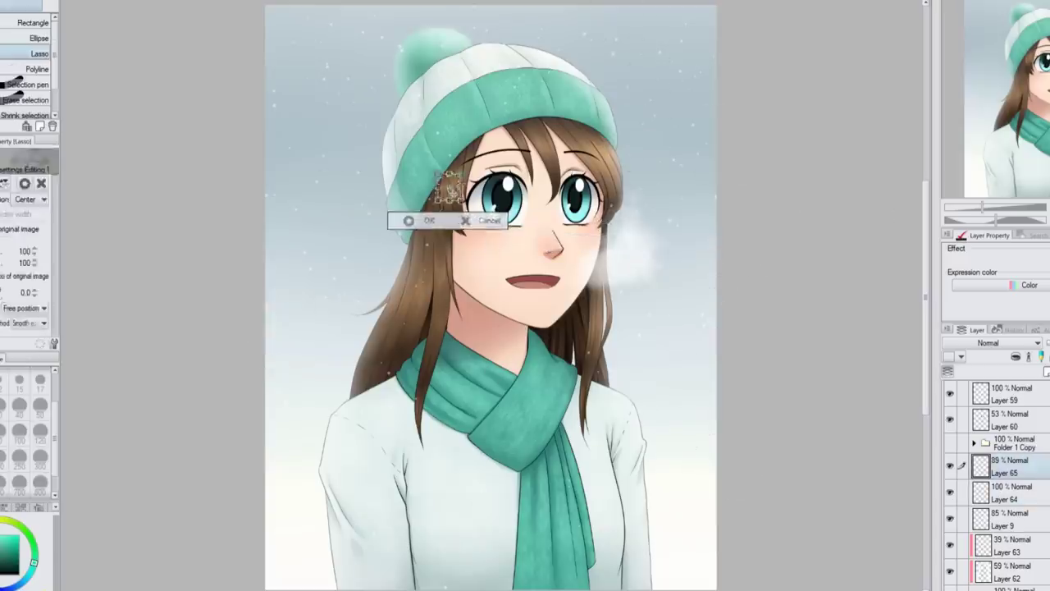
{"action": "key", "text": "ctrl+t"}
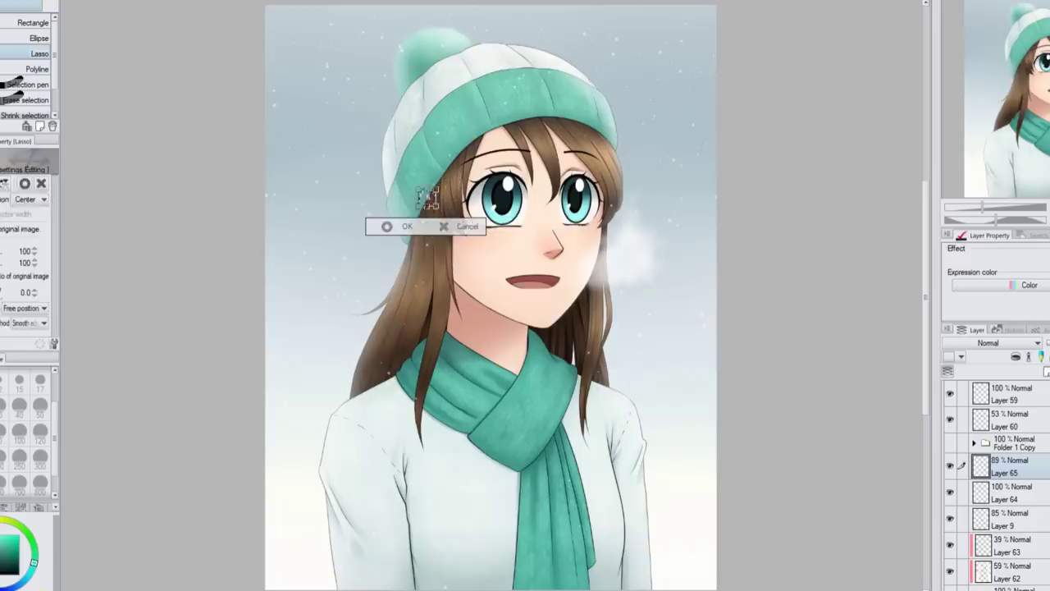
{"action": "key", "text": "Return"}
Add Layer 66 and spray larger, blurred snowflakes across the whole picture
{"action": "key", "text": "ctrl+shift+n"}
{"action": "key", "text": "b"}
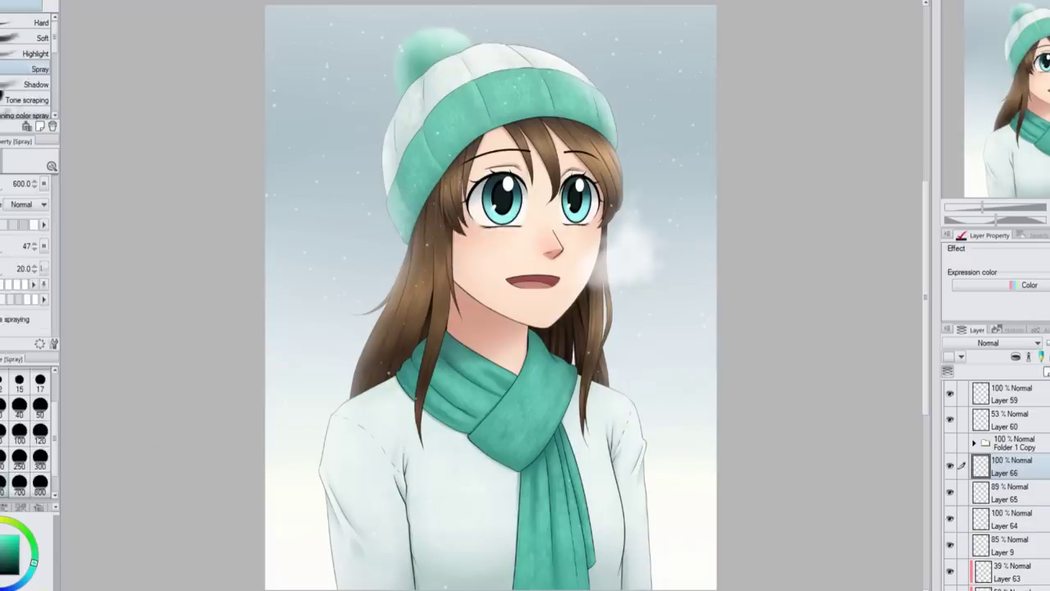
{"action": "mouse_move", "coordinate": [269, 377]}
{"action": "left_mouse_down"}
{"action": "mouse_move", "coordinate": [734, 262]}
{"action": "mouse_move", "coordinate": [694, 421]}
{"action": "left_mouse_up"}
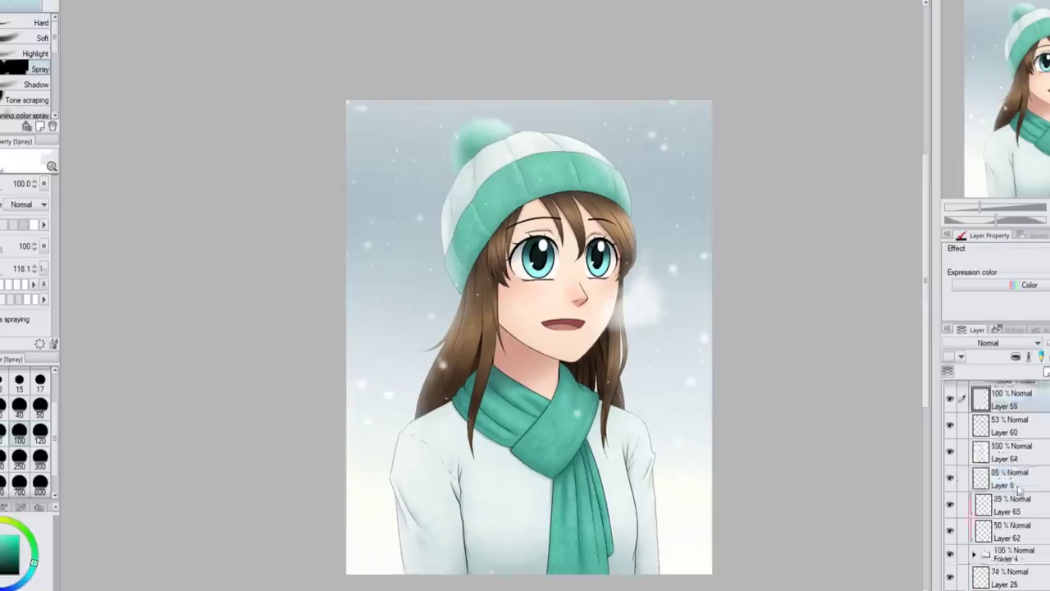
Add clipped Layer 67 above the scarf's Layer 52, and prepare the Spray airbrush at size 80 in teal
{"action": "scroll", "coordinate": [1017, 488], "scroll_direction": "down", "scroll_amount": 5}
{"action": "left_click", "coordinate": [1017, 424]}
{"action": "scroll", "coordinate": [319, 249], "scroll_direction": "up", "scroll_amount": 5}
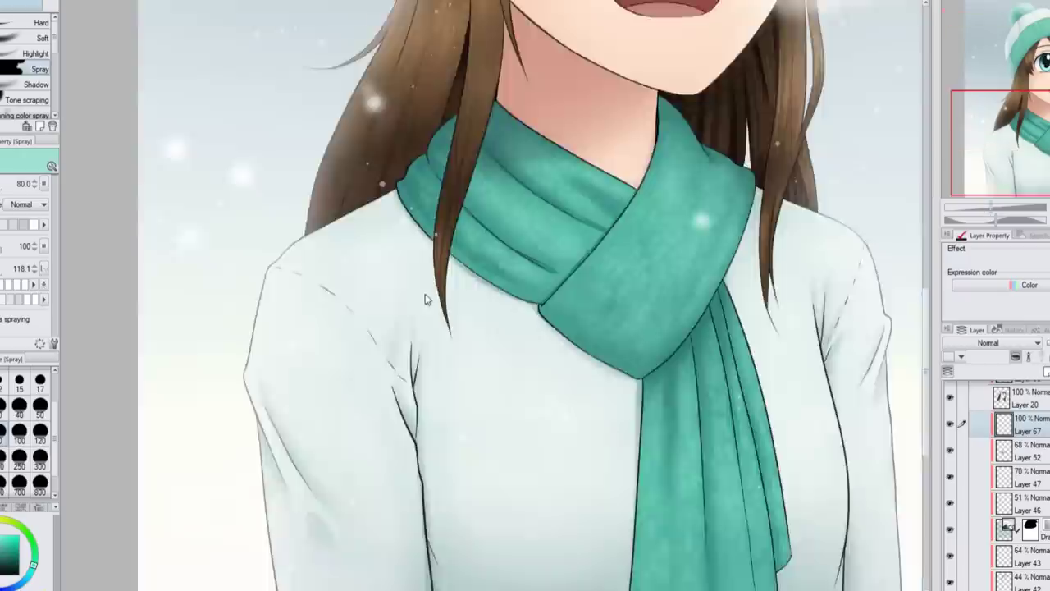